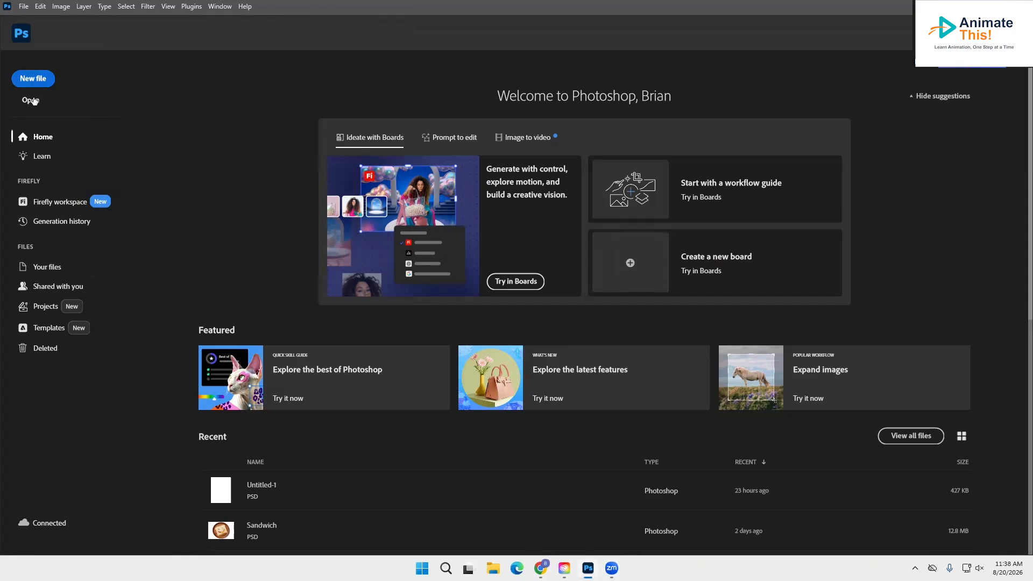
Open Top_Dog_Portrait.png from the Downloads folder and apply a Threshold adjustment at level 84.
{"action": "left_click", "coordinate": [30, 107]}
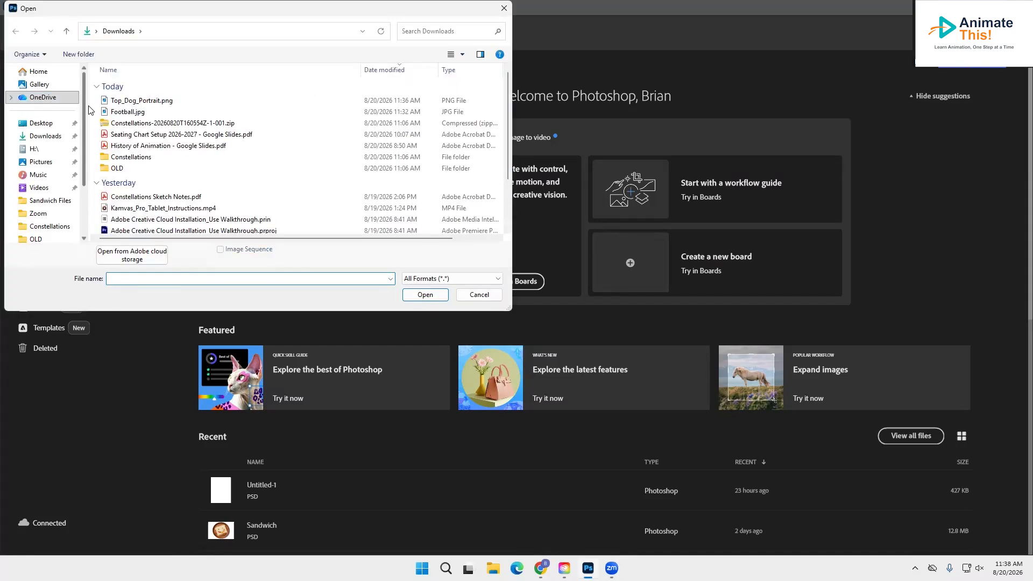
{"action": "double_click", "coordinate": [120, 102]}
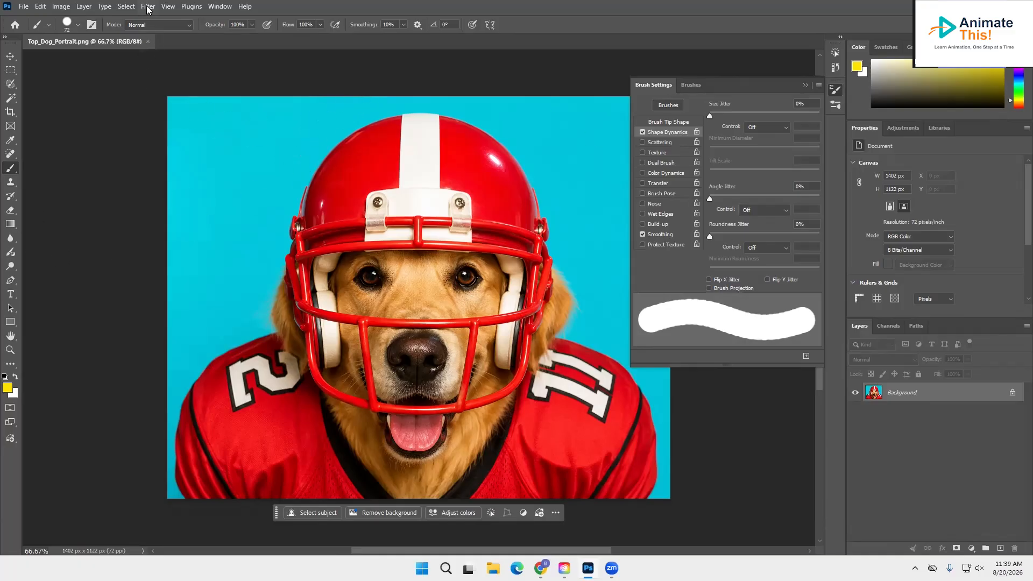
{"action": "left_click", "coordinate": [58, 8]}
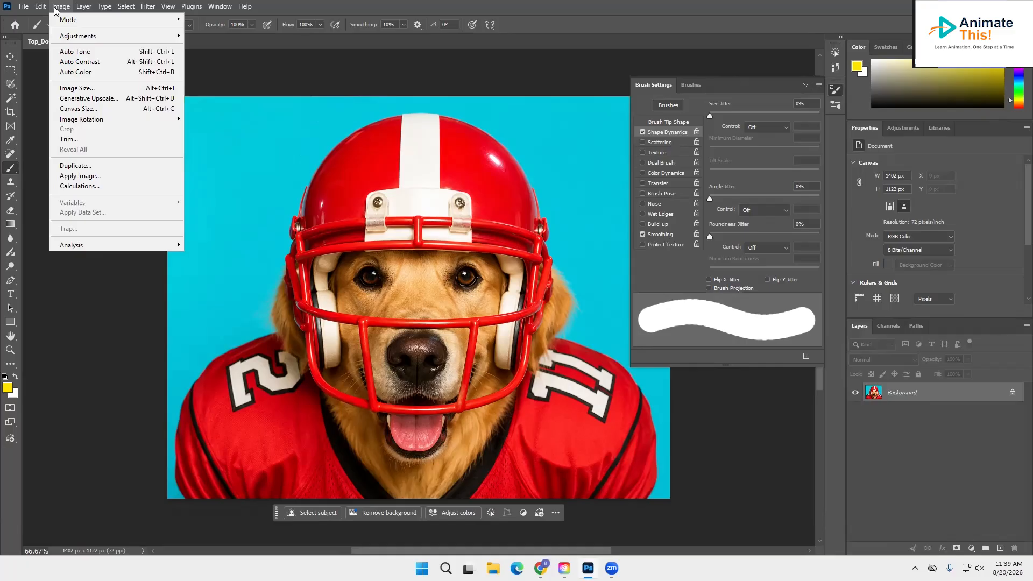
{"action": "mouse_move", "coordinate": [74, 35]}
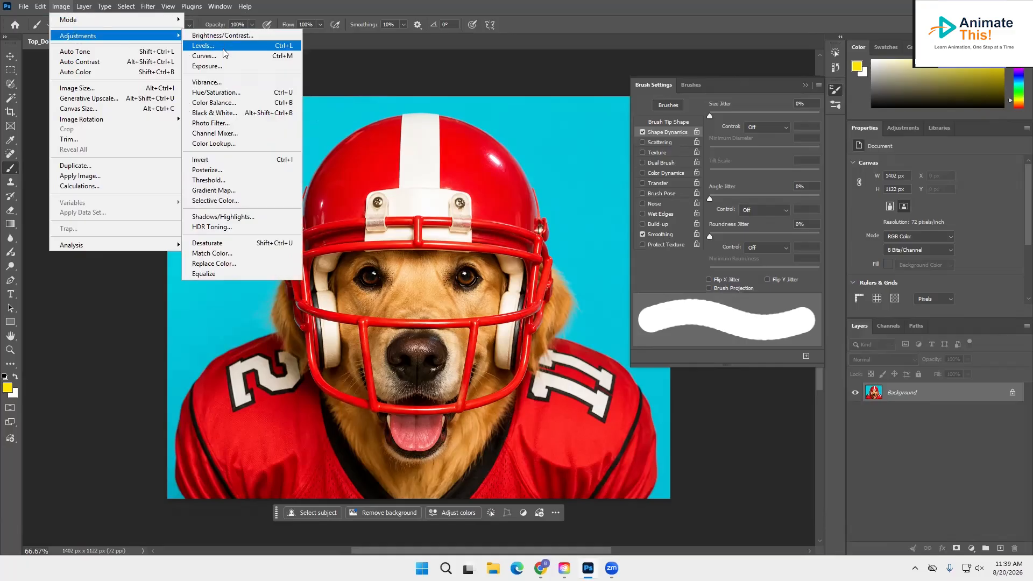
{"action": "left_click", "coordinate": [218, 179]}
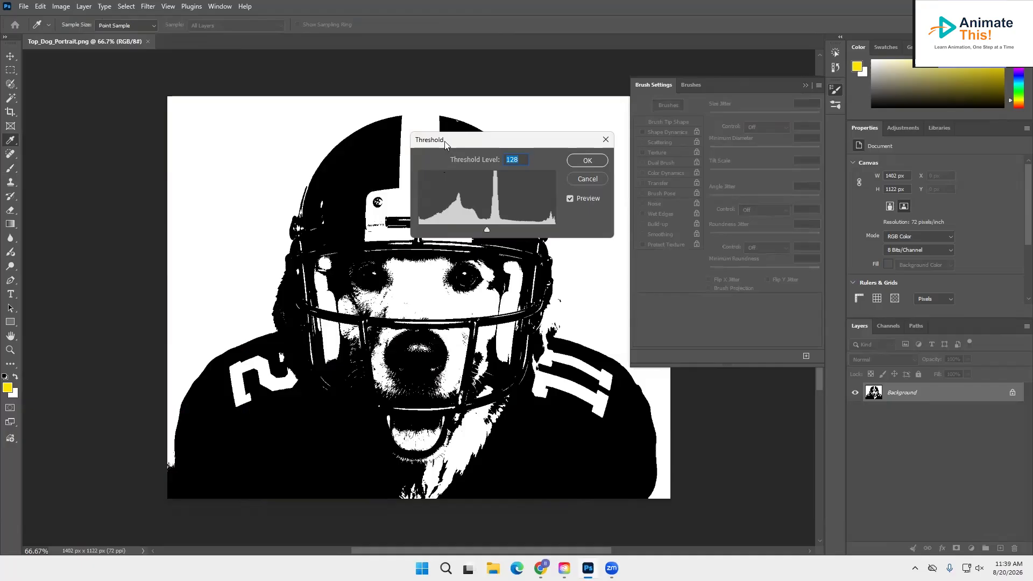
{"action": "left_click_drag", "start_coordinate": [444, 141], "coordinate": [137, 73]}
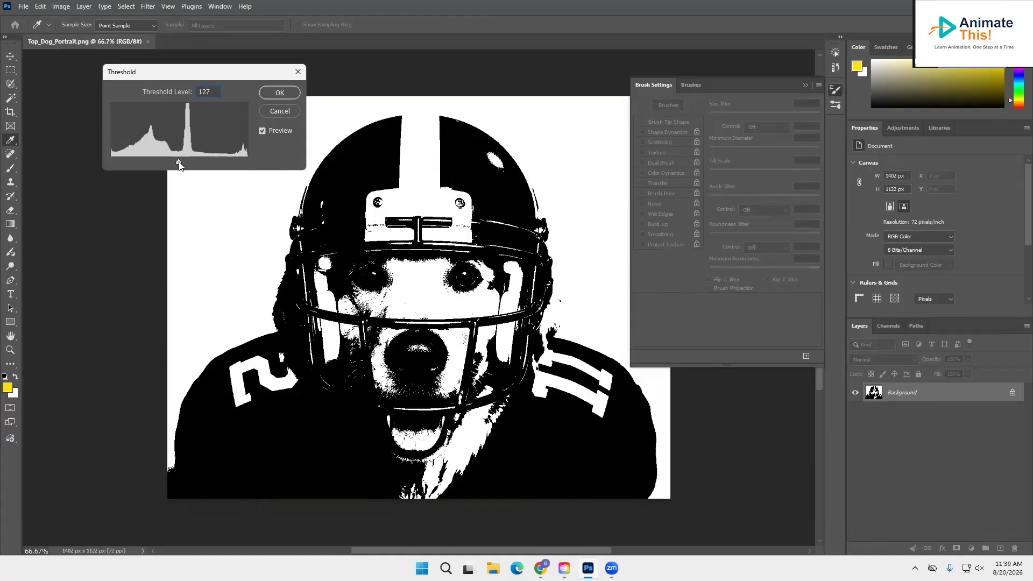
{"action": "left_click_drag", "start_coordinate": [179, 163], "coordinate": [149, 164]}
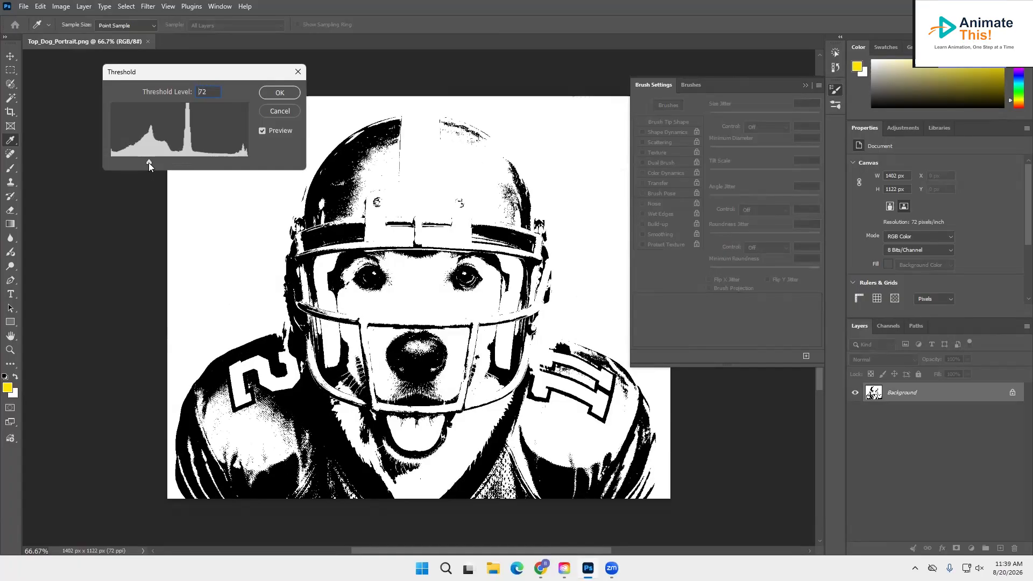
{"action": "left_click_drag", "start_coordinate": [149, 162], "coordinate": [153, 165]}
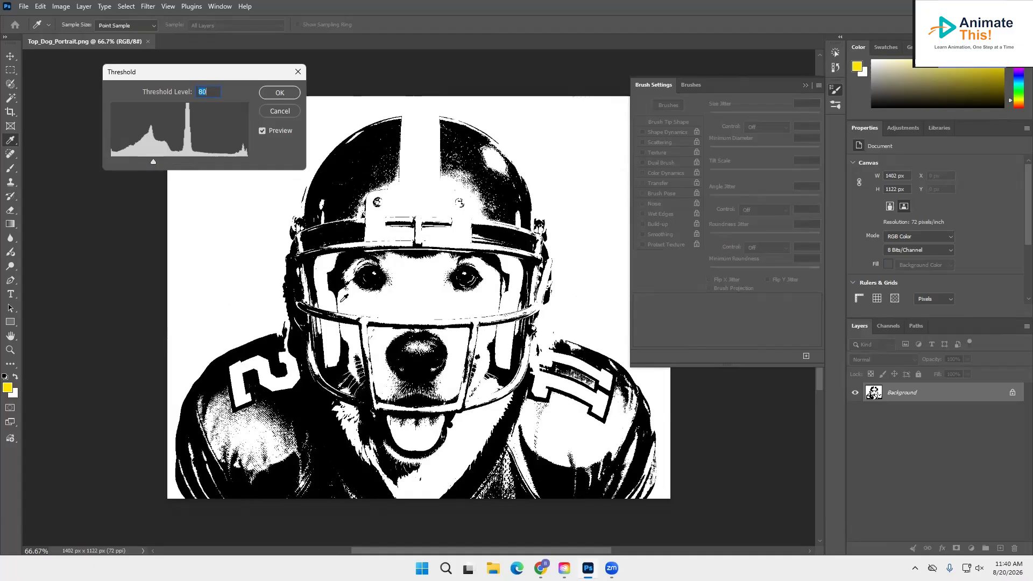
{"action": "left_click_drag", "start_coordinate": [153, 162], "coordinate": [155, 165]}
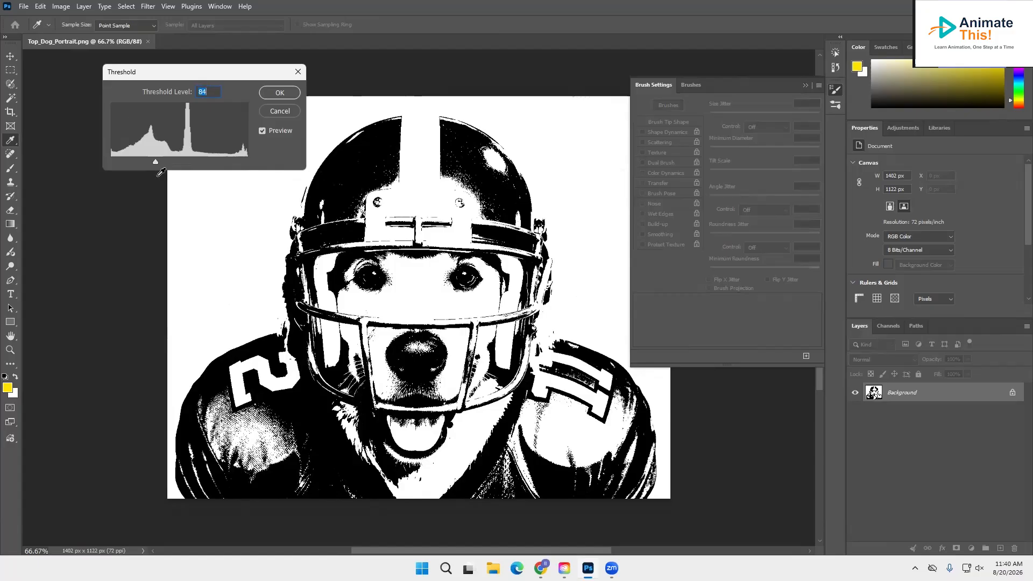
{"action": "left_click", "coordinate": [272, 94]}
{"action": "key", "text": "b"}
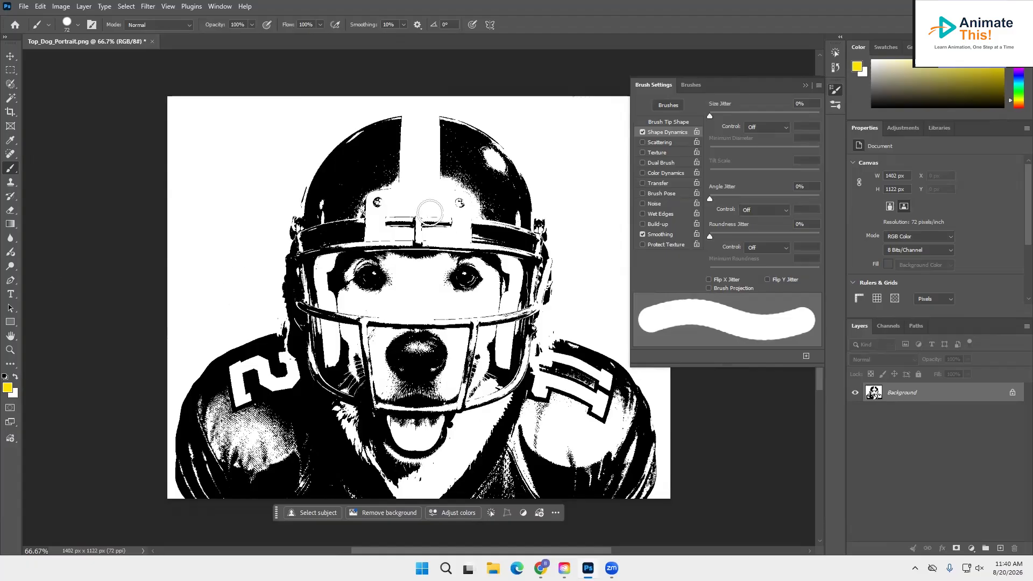
Select the white background with the Magic Wand and extend the selection to all similar white areas of the image.
{"action": "left_click", "coordinate": [11, 99]}
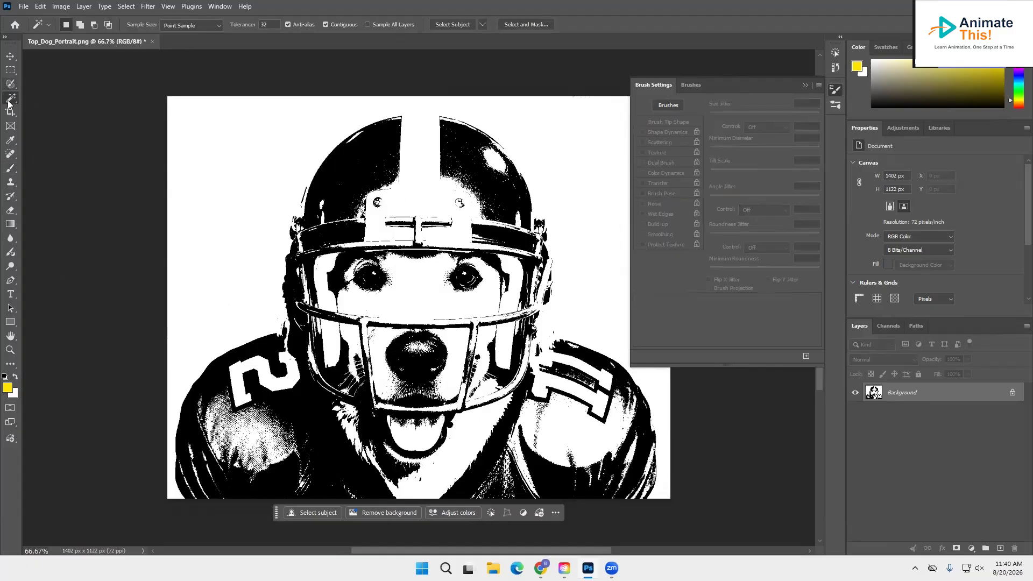
{"action": "left_click", "coordinate": [237, 147]}
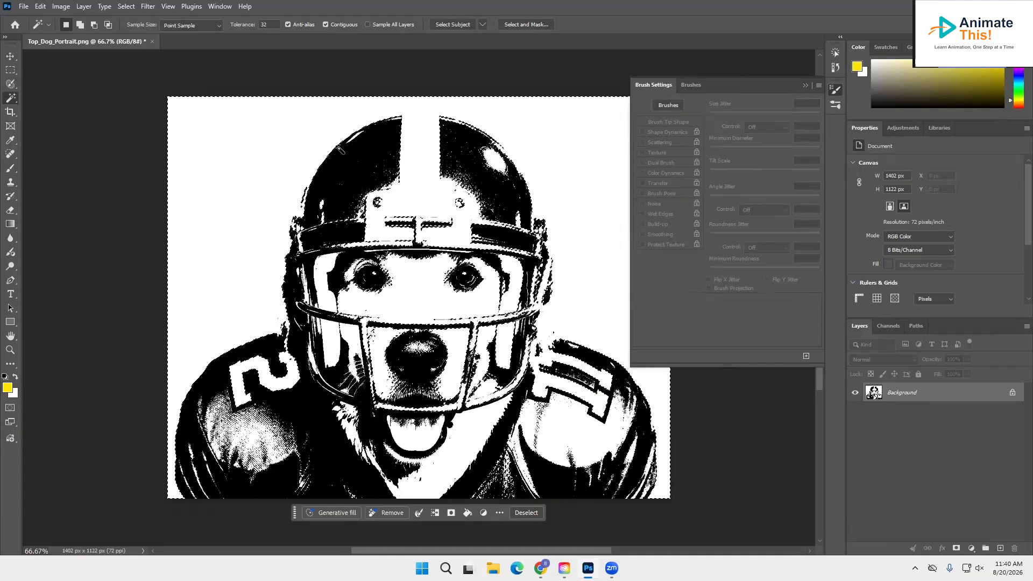
{"action": "left_click", "coordinate": [126, 6]}
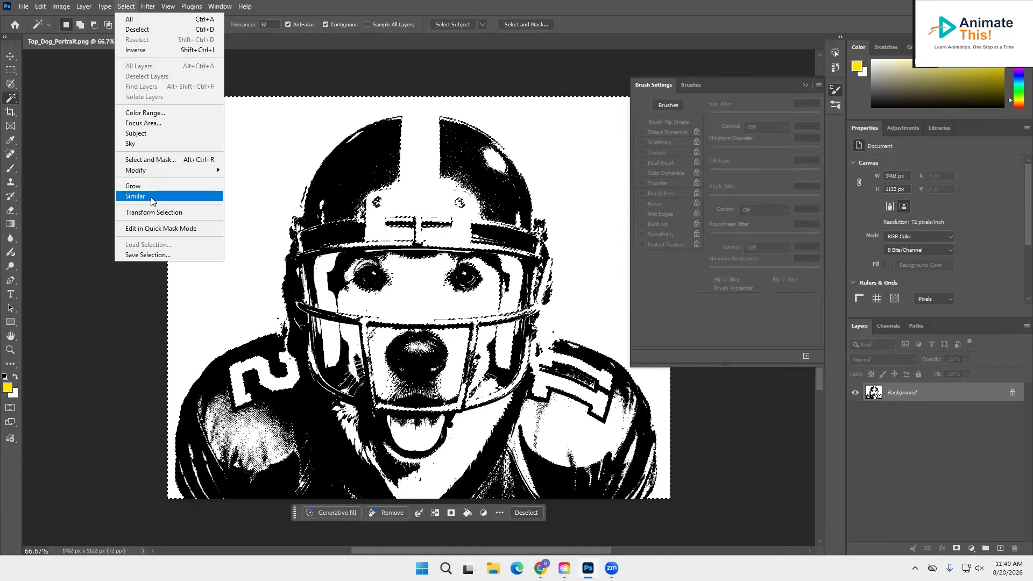
{"action": "left_click", "coordinate": [135, 196]}
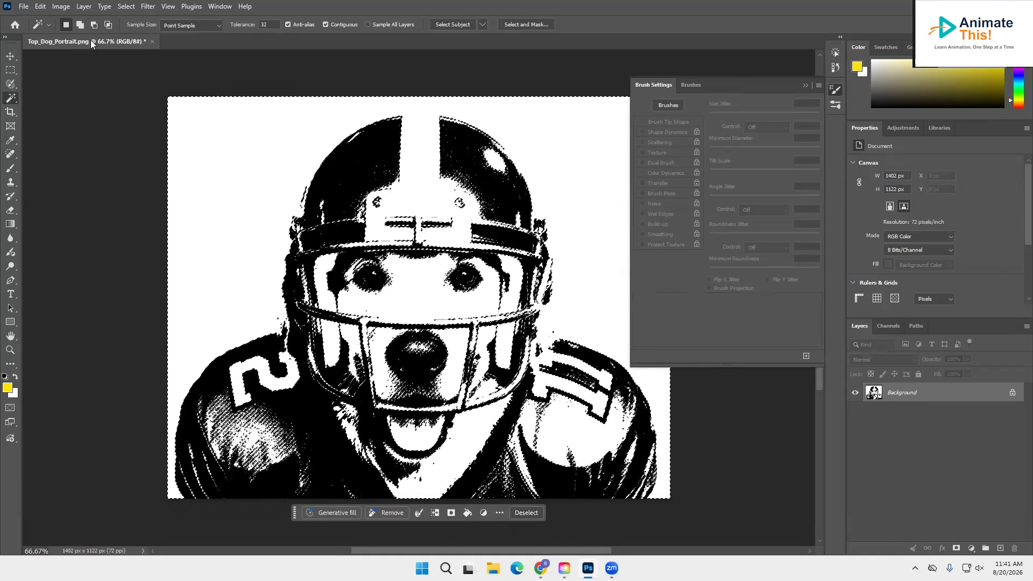
Examine the foreground color picker and the RGB, CMYK, Grayscale and Pastel swatch groups for colour choices.
{"action": "left_click", "coordinate": [7, 388]}
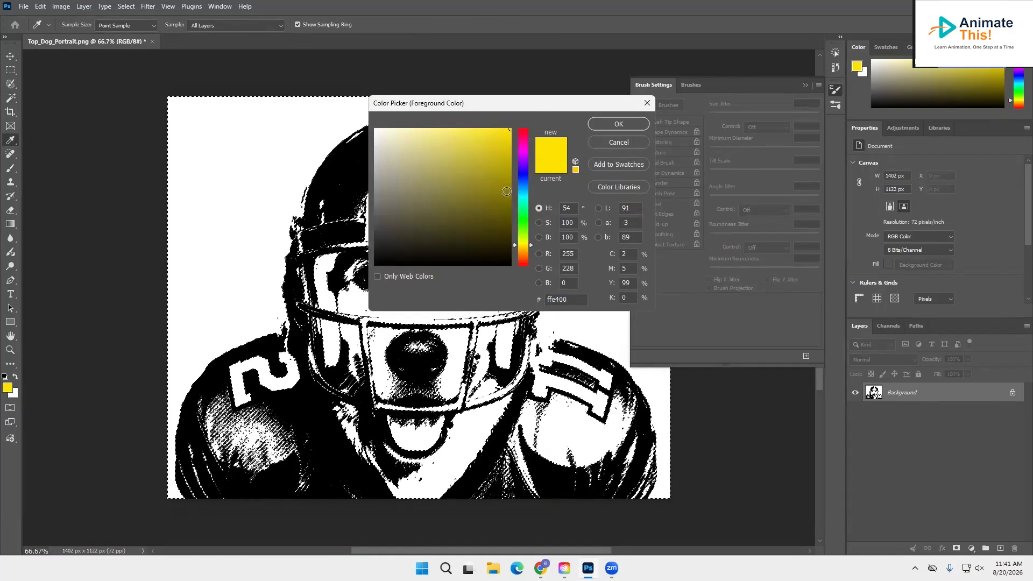
{"action": "left_click", "coordinate": [643, 105]}
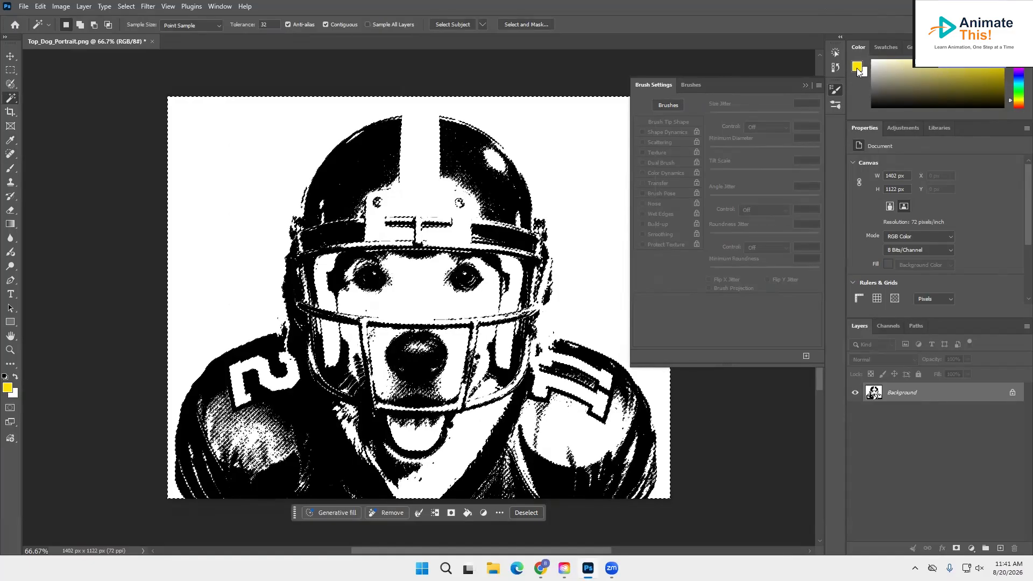
{"action": "left_click", "coordinate": [885, 47]}
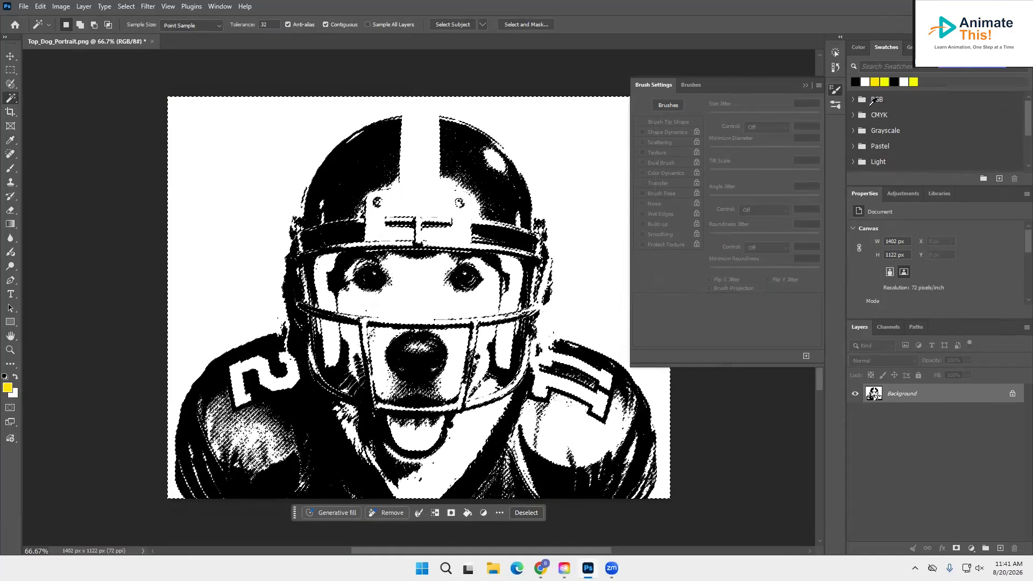
{"action": "left_click", "coordinate": [852, 99]}
{"action": "left_click", "coordinate": [852, 99]}
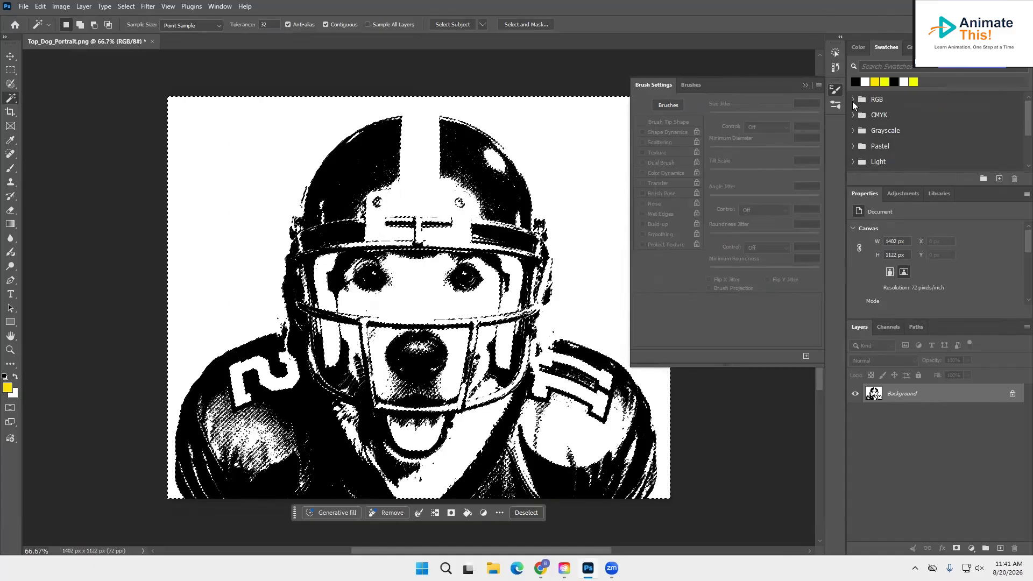
{"action": "left_click", "coordinate": [853, 116]}
{"action": "left_click", "coordinate": [852, 116]}
{"action": "left_click", "coordinate": [853, 131]}
{"action": "left_click", "coordinate": [853, 131]}
{"action": "left_click", "coordinate": [853, 146]}
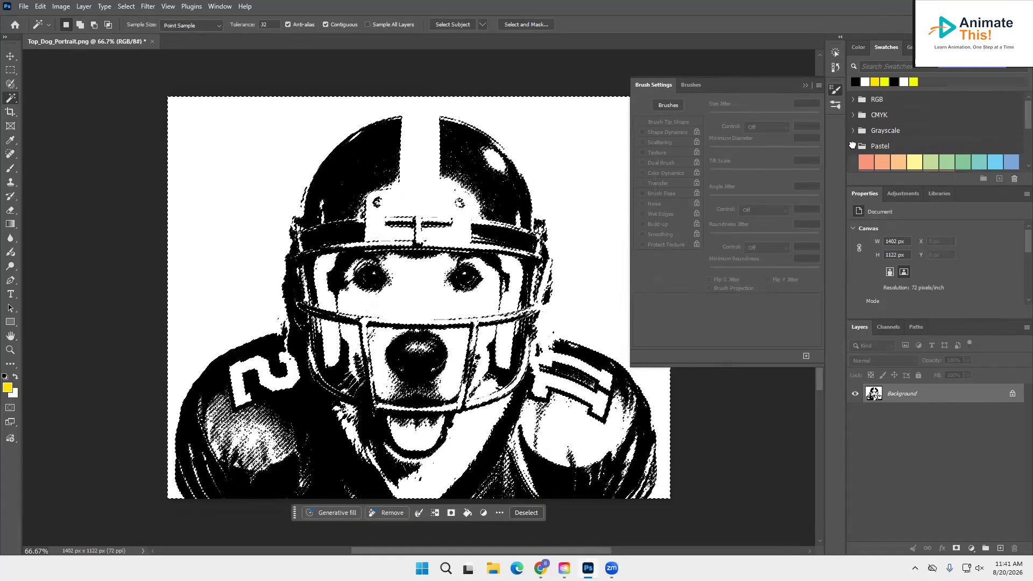
{"action": "left_click", "coordinate": [853, 147]}
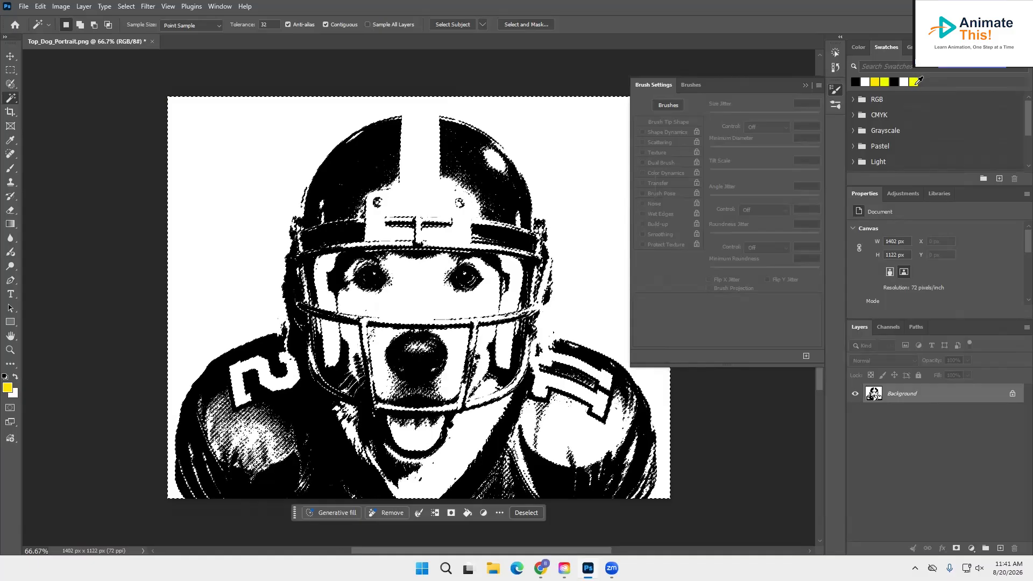
Set the foreground colour to bright yellow and the background colour to the RGB blue swatch.
{"action": "left_click", "coordinate": [919, 81]}
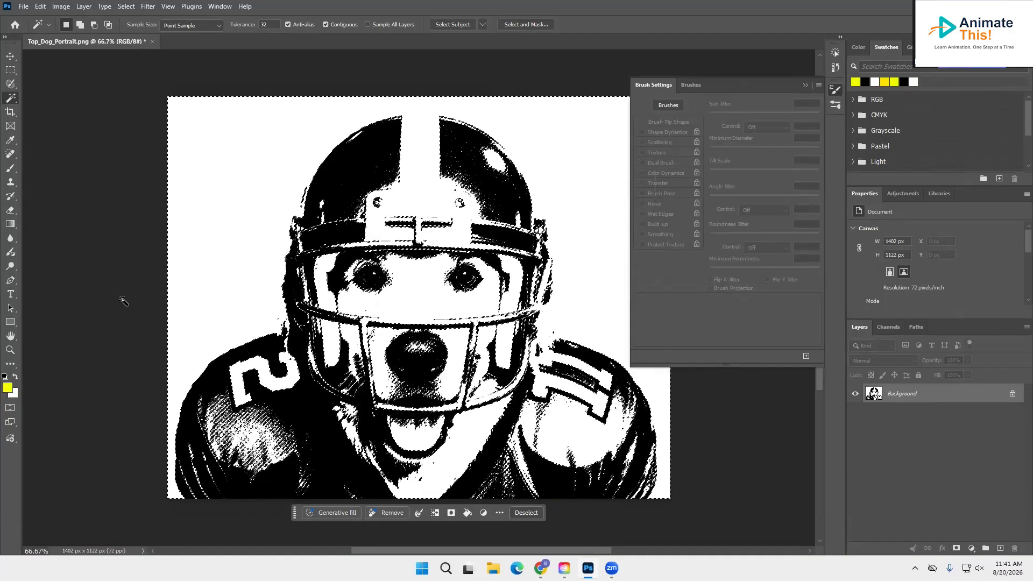
{"action": "left_click", "coordinate": [16, 377]}
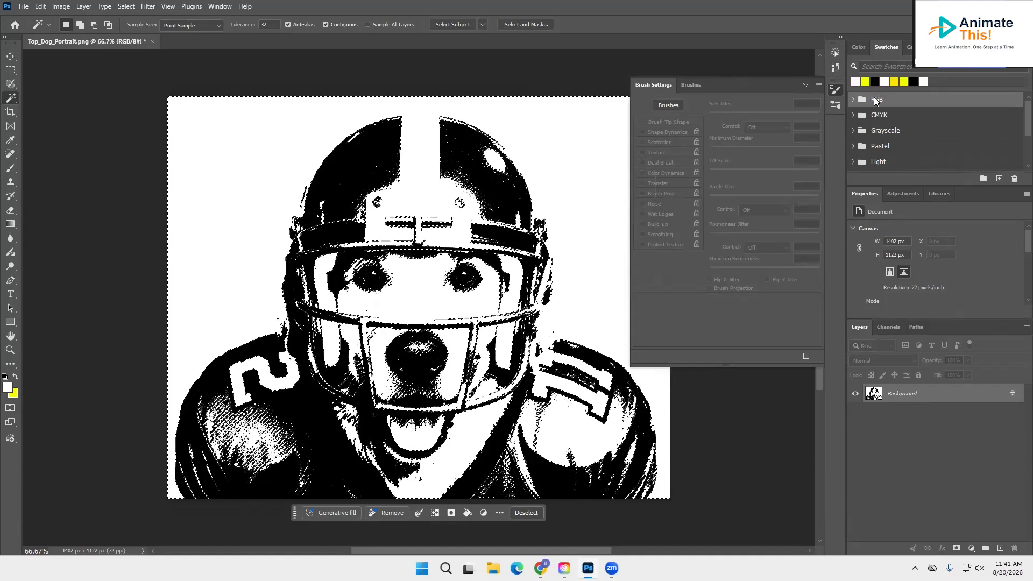
{"action": "left_click", "coordinate": [853, 99]}
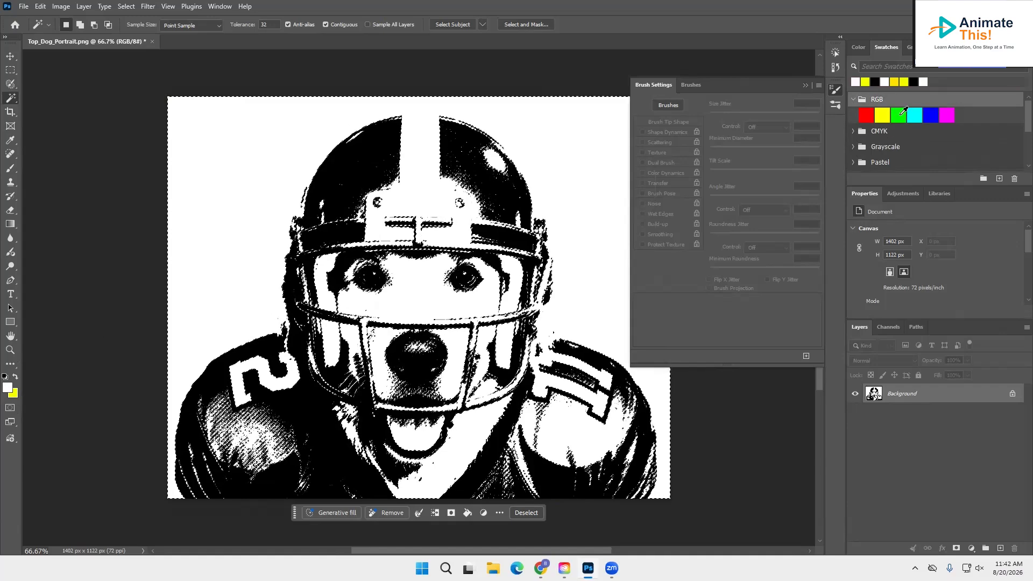
{"action": "left_click", "coordinate": [931, 113]}
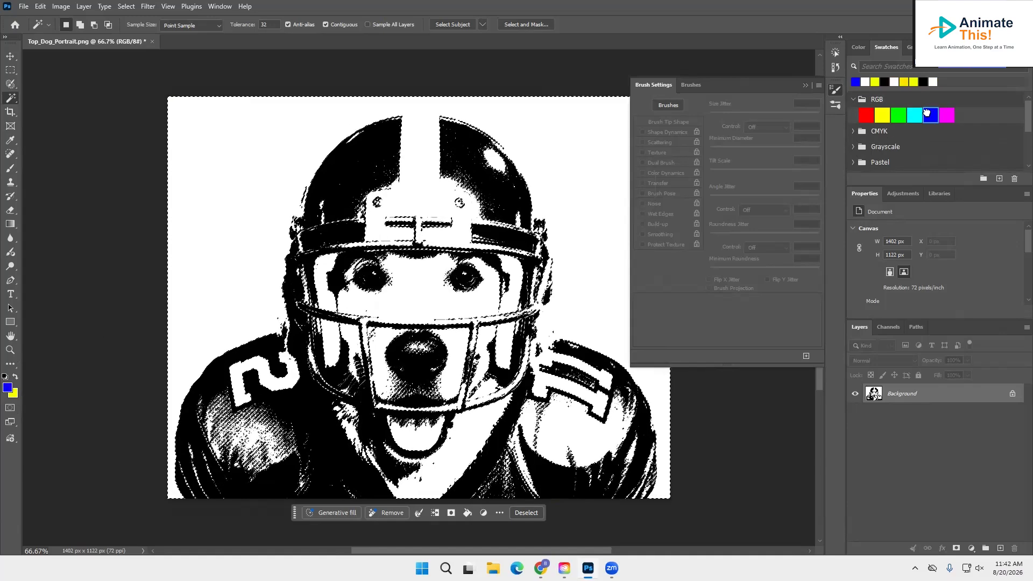
{"action": "left_click", "coordinate": [16, 377]}
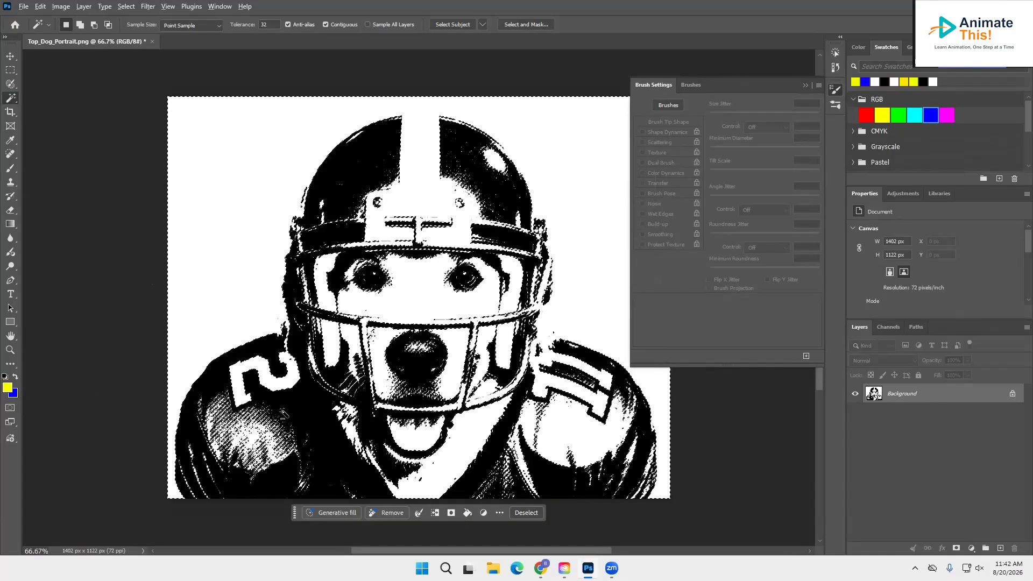
Fill the selected white areas with the yellow foreground colour and deselect.
{"action": "key", "text": "alt+BackSpace"}
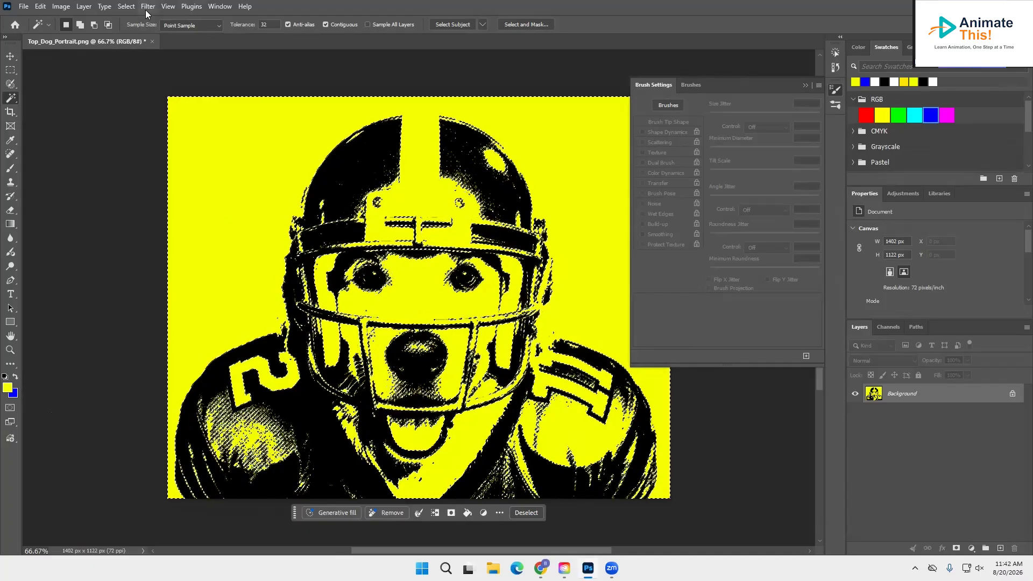
{"action": "left_click", "coordinate": [127, 6]}
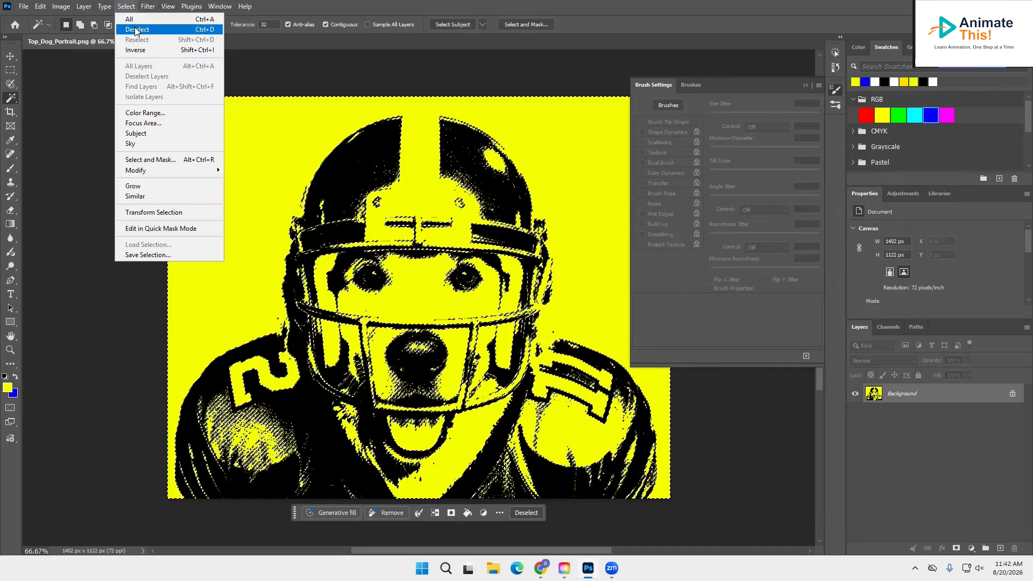
{"action": "left_click", "coordinate": [135, 30]}
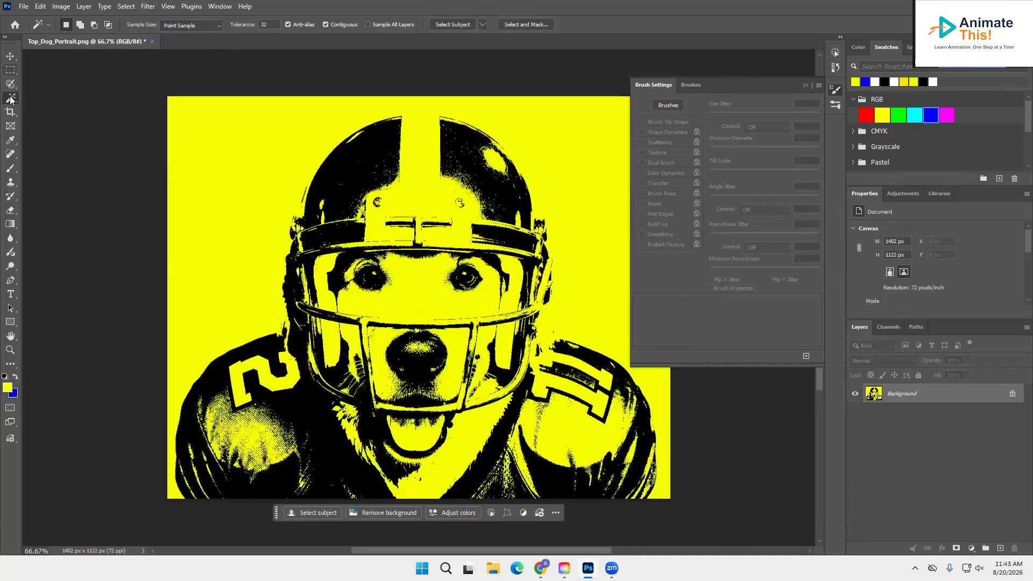
Erase to the blue background colour along the image's top edge and the helmet's left outline with a 39 px Eraser.
{"action": "left_click", "coordinate": [10, 213]}
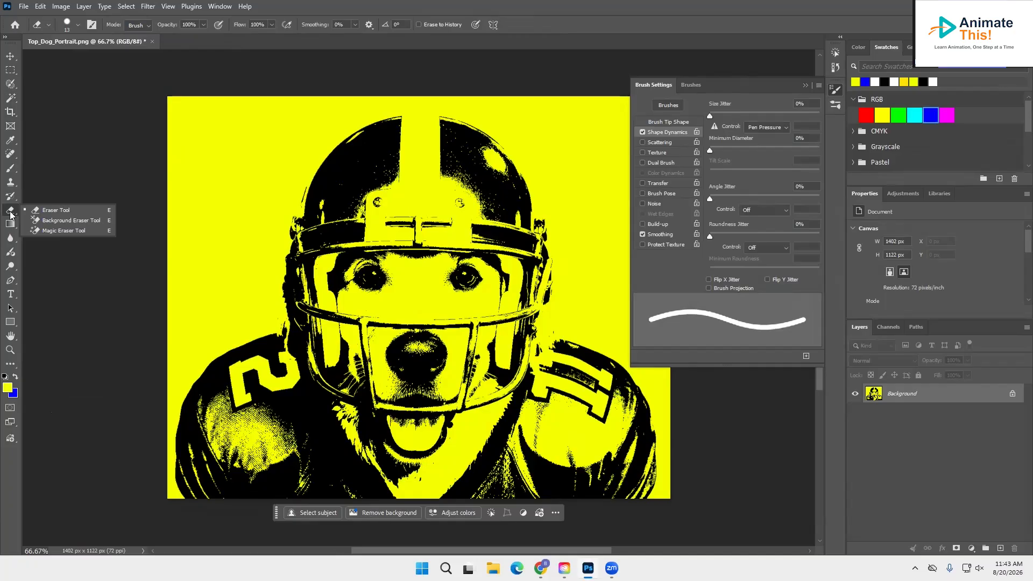
{"action": "left_click", "coordinate": [43, 214]}
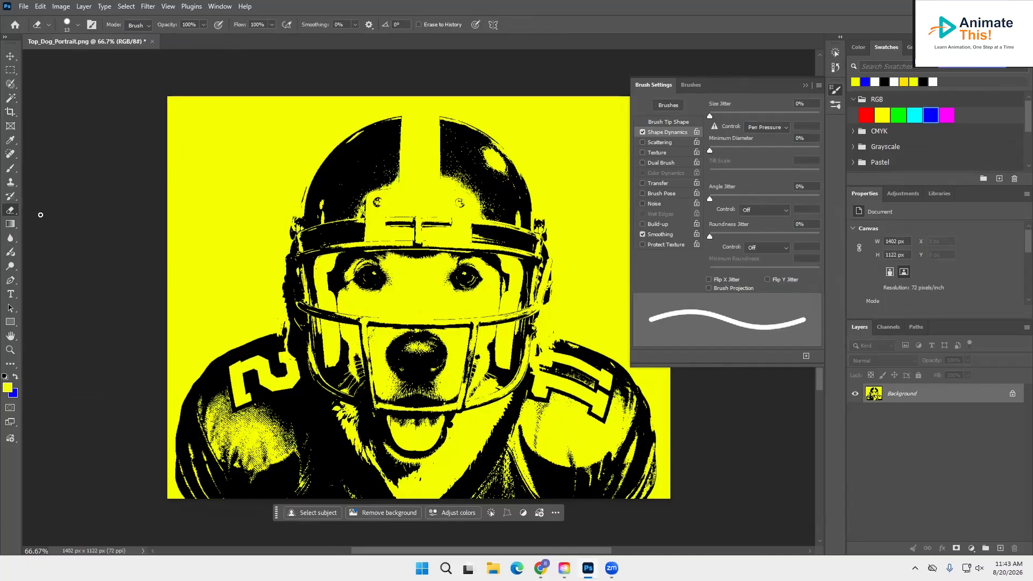
{"action": "left_click", "coordinate": [78, 25]}
{"action": "left_click_drag", "start_coordinate": [63, 60], "coordinate": [74, 59]}
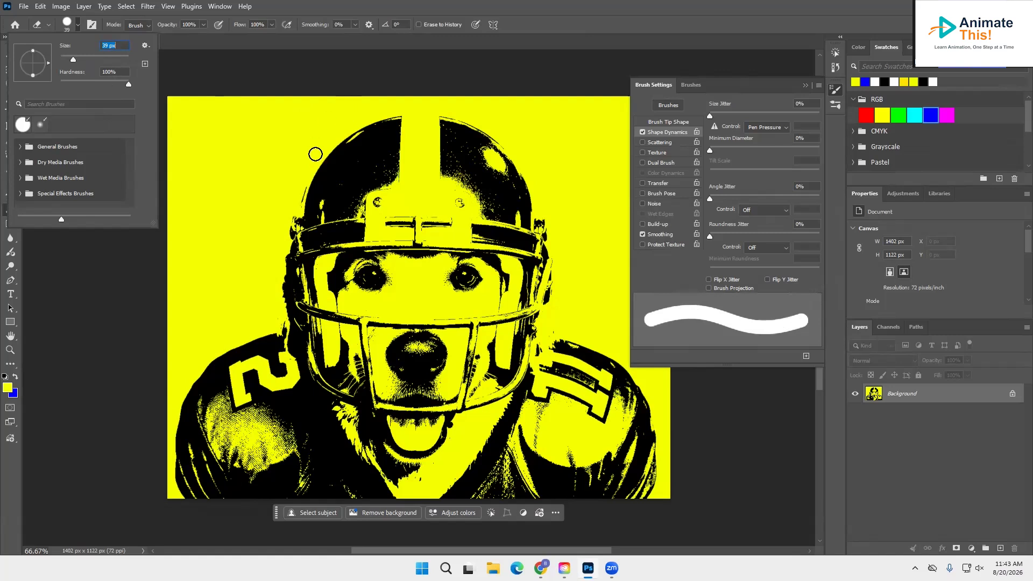
{"action": "left_click_drag", "start_coordinate": [403, 107], "coordinate": [172, 101]}
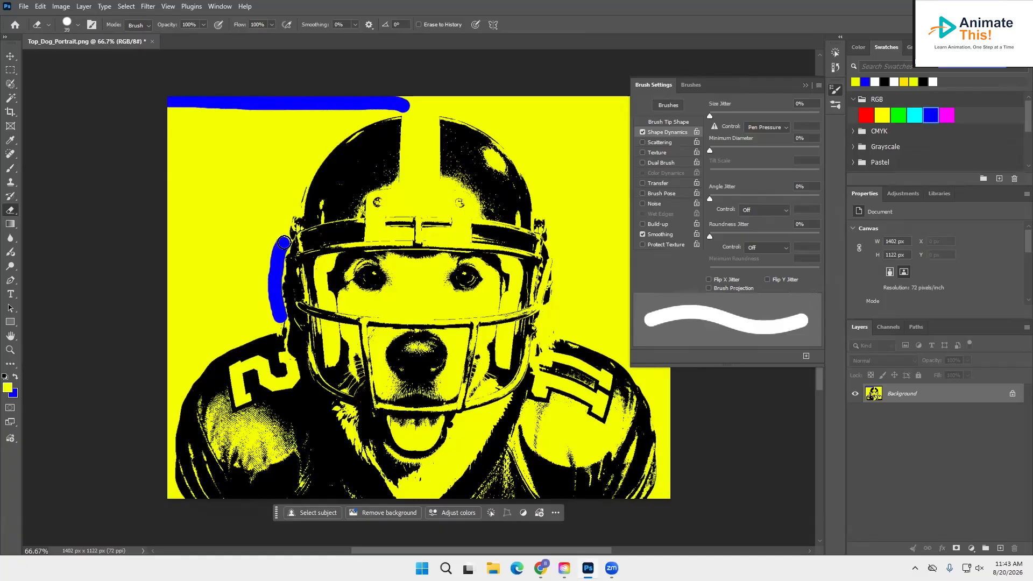
{"action": "mouse_move", "coordinate": [285, 213]}
{"action": "left_mouse_down"}
{"action": "mouse_move", "coordinate": [316, 158]}
{"action": "mouse_move", "coordinate": [360, 121]}
{"action": "mouse_move", "coordinate": [457, 103]}
{"action": "left_mouse_up"}
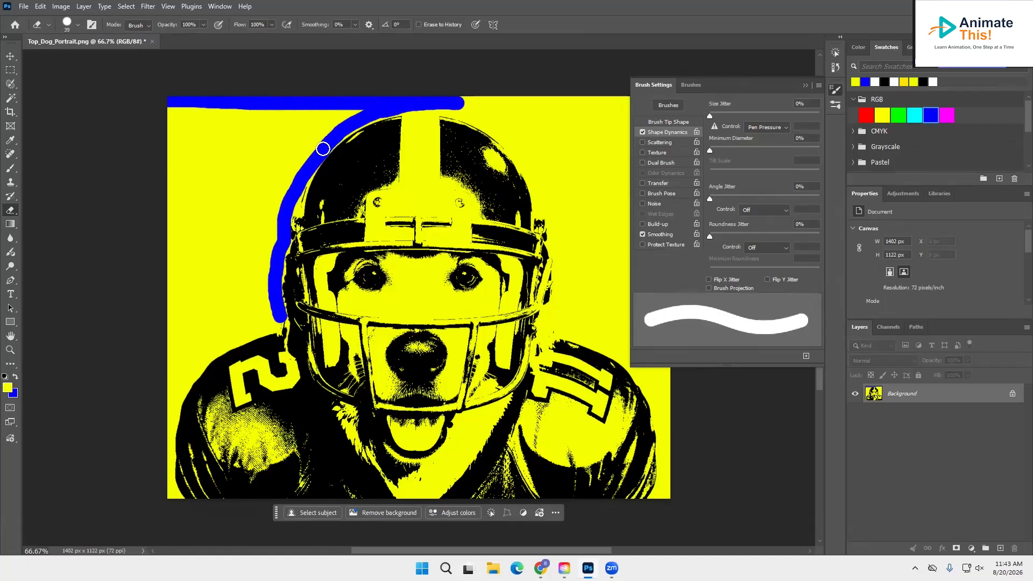
Erase the yellow gap along the helmet's upper-left edge to the blue background colour with the 39 px Eraser.
{"action": "left_click", "coordinate": [11, 353]}
{"action": "left_click_drag", "start_coordinate": [338, 148], "coordinate": [440, 151]}
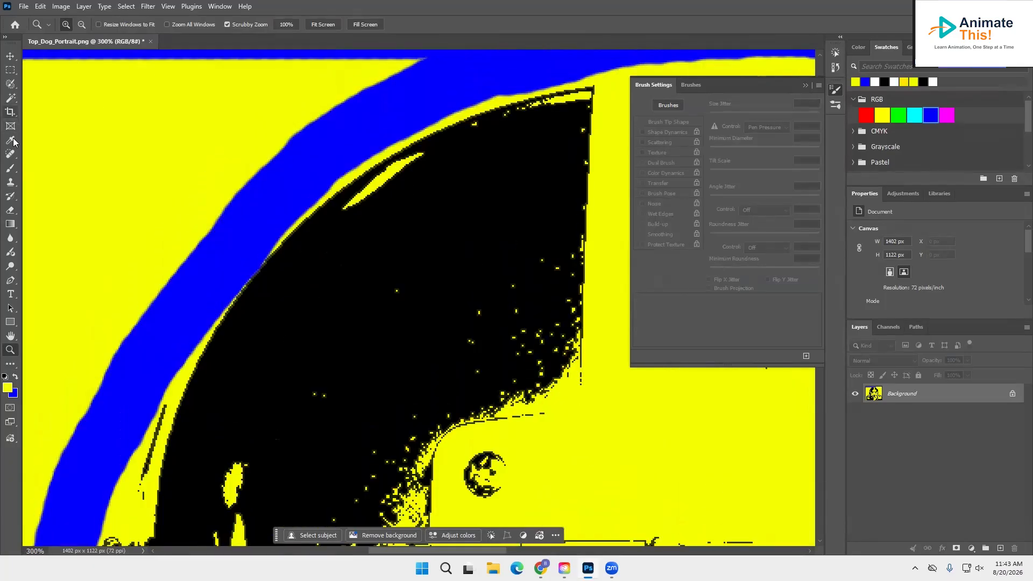
{"action": "left_click", "coordinate": [9, 170]}
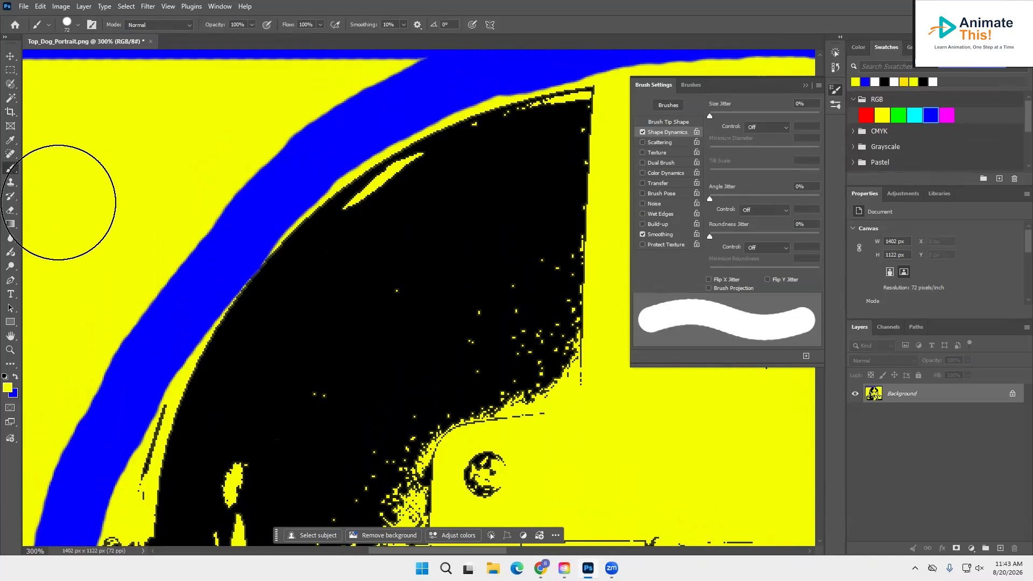
{"action": "left_click", "coordinate": [9, 212]}
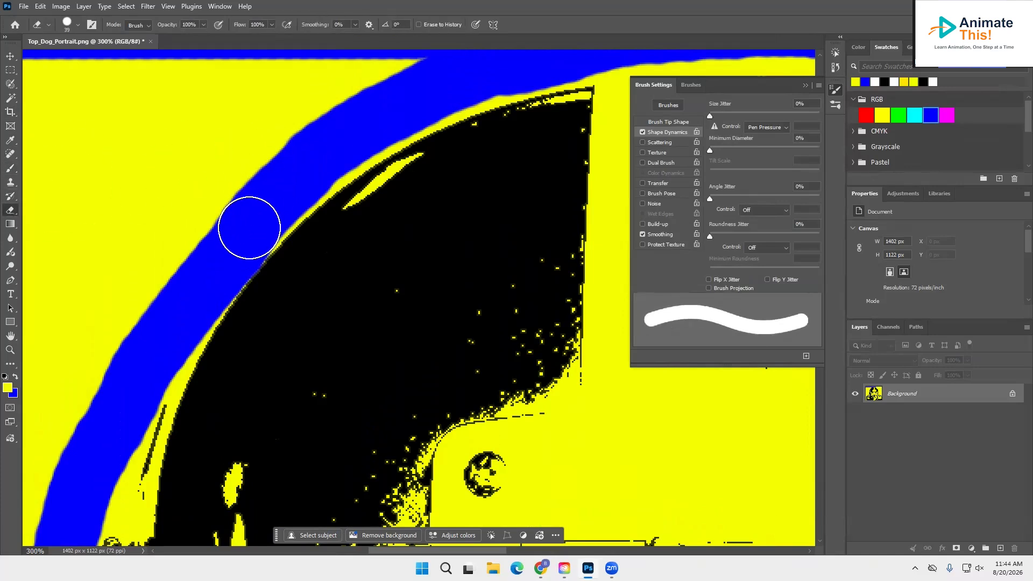
{"action": "mouse_move", "coordinate": [268, 215]}
{"action": "left_mouse_down"}
{"action": "mouse_move", "coordinate": [388, 121]}
{"action": "mouse_move", "coordinate": [592, 54]}
{"action": "mouse_move", "coordinate": [539, 60]}
{"action": "left_mouse_up"}
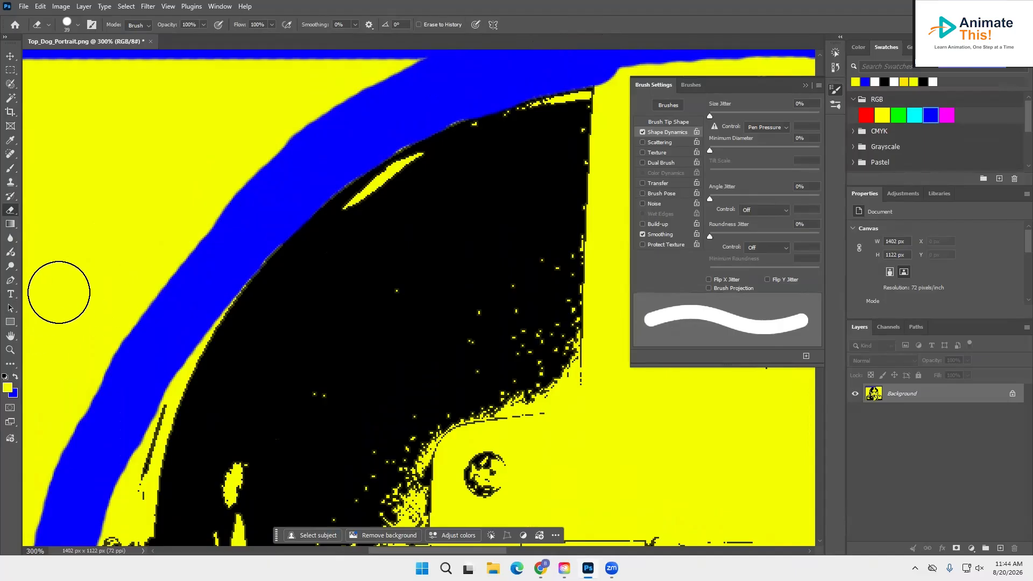
Erase to blue along the outline of the shoulder bearing the 2, down to the image's bottom edge.
{"action": "scroll", "coordinate": [64, 291], "scroll_direction": "down", "scroll_amount": 2}
{"action": "scroll", "coordinate": [64, 291], "scroll_direction": "down", "scroll_amount": 2}
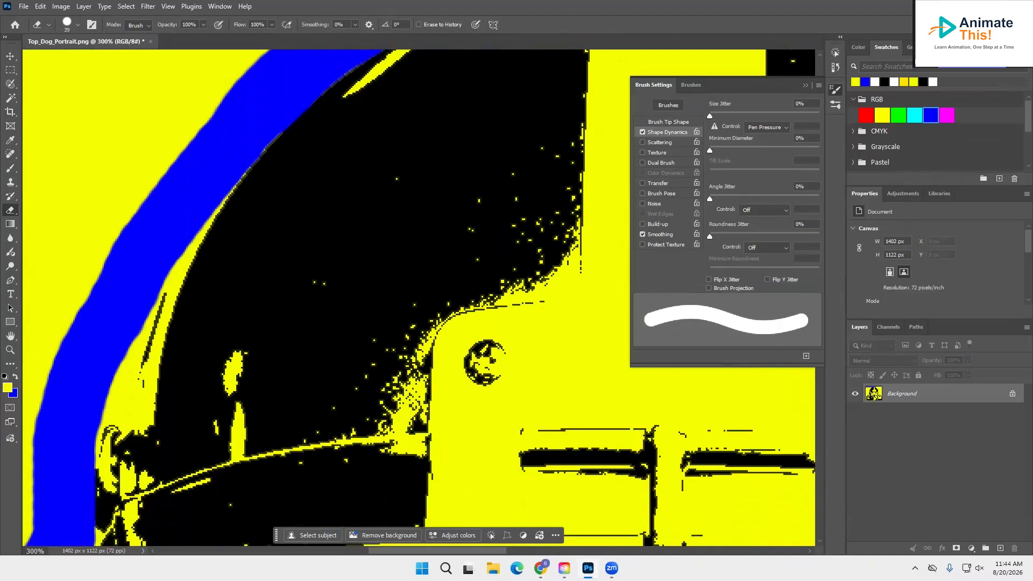
{"action": "left_click", "coordinate": [10, 350]}
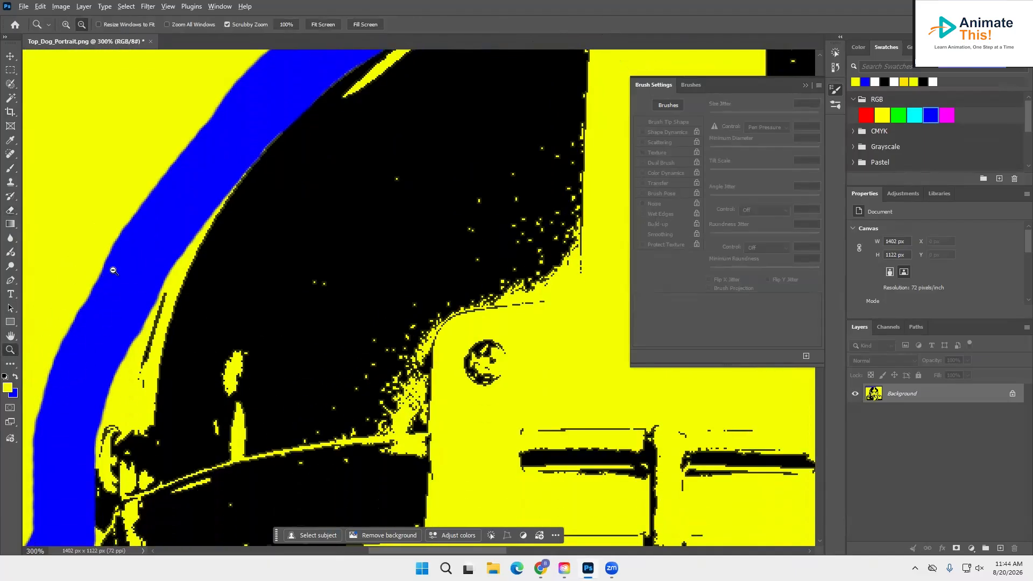
{"action": "left_click", "coordinate": [113, 270], "text": "alt"}
{"action": "left_click", "coordinate": [113, 271], "text": "alt"}
{"action": "left_click", "coordinate": [113, 271], "text": "alt"}
{"action": "left_click", "coordinate": [113, 271], "text": "alt"}
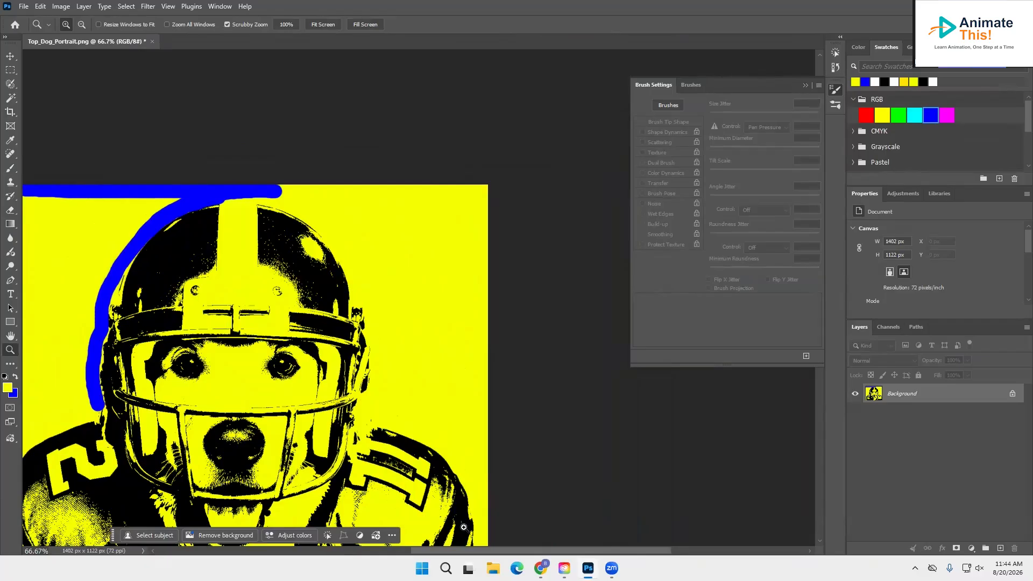
{"action": "left_click_drag", "start_coordinate": [462, 548], "coordinate": [379, 556]}
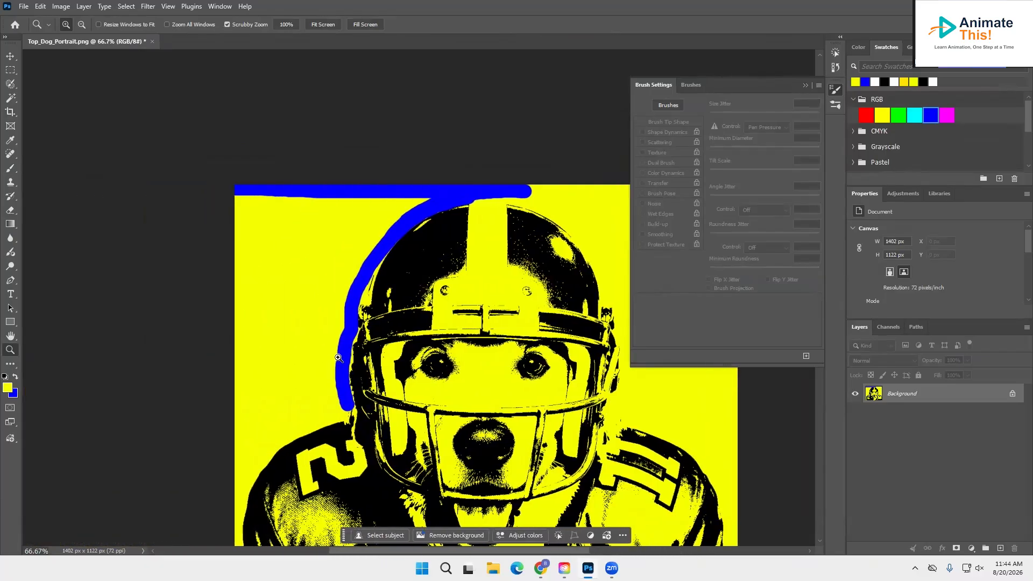
{"action": "scroll", "coordinate": [338, 358], "scroll_direction": "down", "scroll_amount": 3}
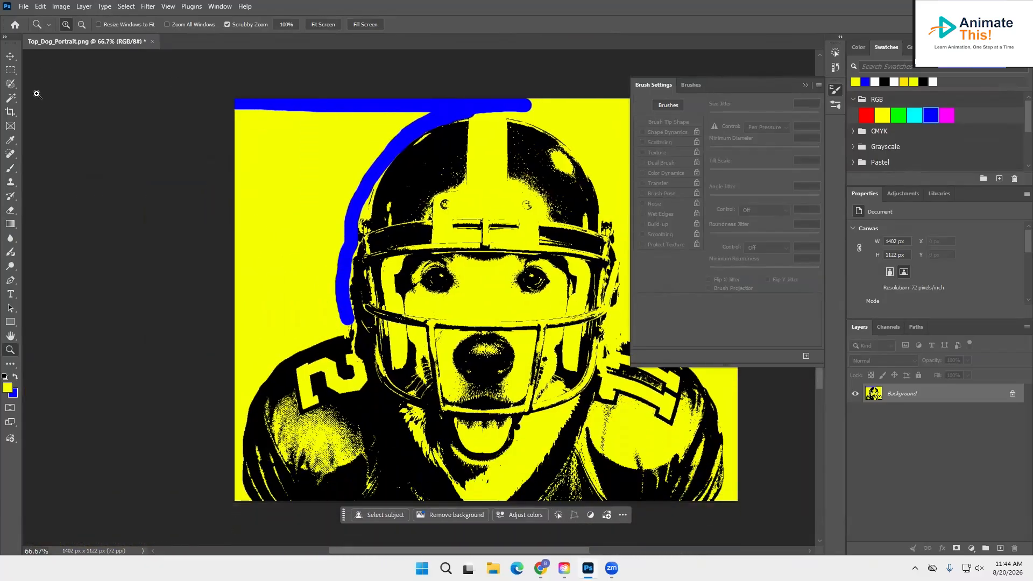
{"action": "left_click", "coordinate": [11, 210]}
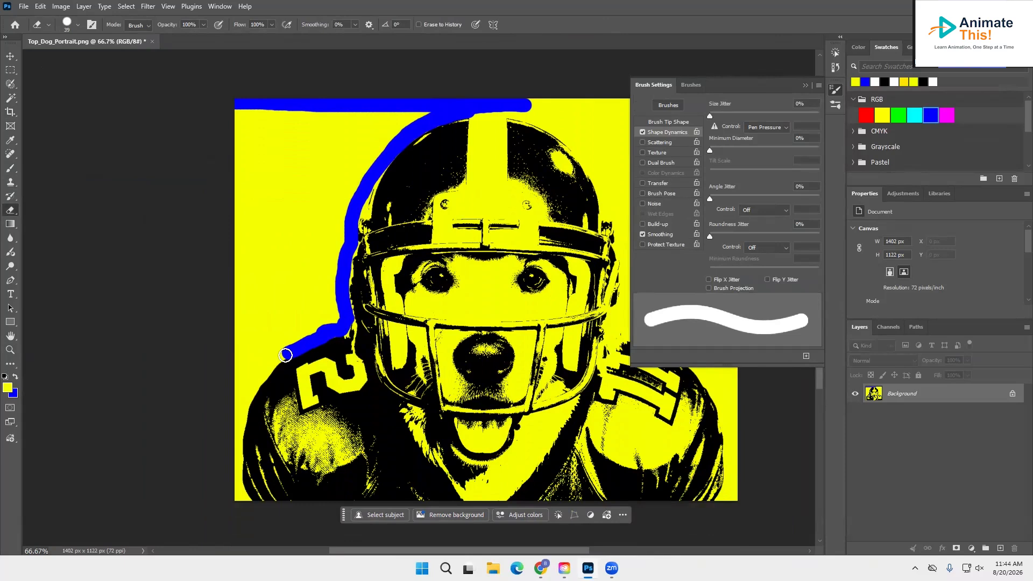
{"action": "mouse_move", "coordinate": [255, 388]}
{"action": "left_mouse_down"}
{"action": "mouse_move", "coordinate": [236, 460]}
{"action": "mouse_move", "coordinate": [246, 501]}
{"action": "left_mouse_up"}
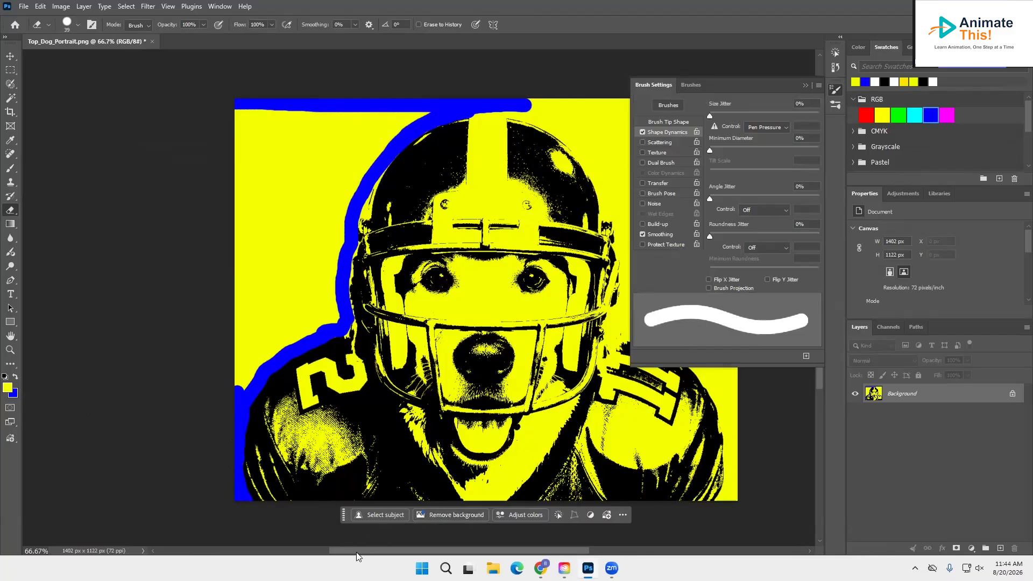
Erase to blue around the opposite shoulder, up the helmet's right side and over its top, closing the outline.
{"action": "left_click_drag", "start_coordinate": [358, 549], "coordinate": [419, 550]}
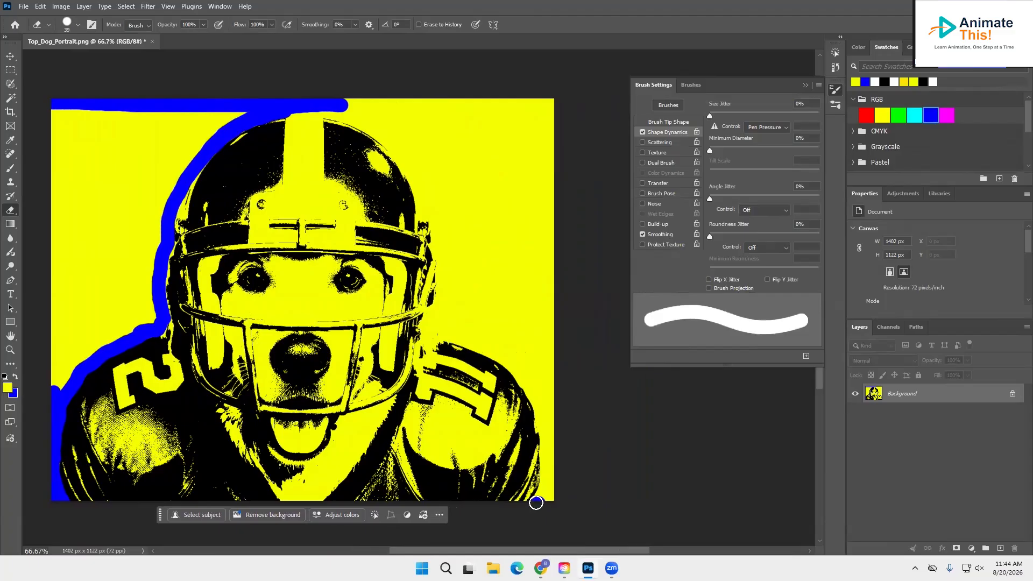
{"action": "left_click_drag", "start_coordinate": [546, 455], "coordinate": [546, 438]}
{"action": "mouse_move", "coordinate": [541, 412]}
{"action": "left_mouse_down"}
{"action": "mouse_move", "coordinate": [508, 362]}
{"action": "mouse_move", "coordinate": [437, 327]}
{"action": "mouse_move", "coordinate": [439, 258]}
{"action": "mouse_move", "coordinate": [421, 188]}
{"action": "mouse_move", "coordinate": [390, 144]}
{"action": "mouse_move", "coordinate": [346, 116]}
{"action": "left_mouse_up"}
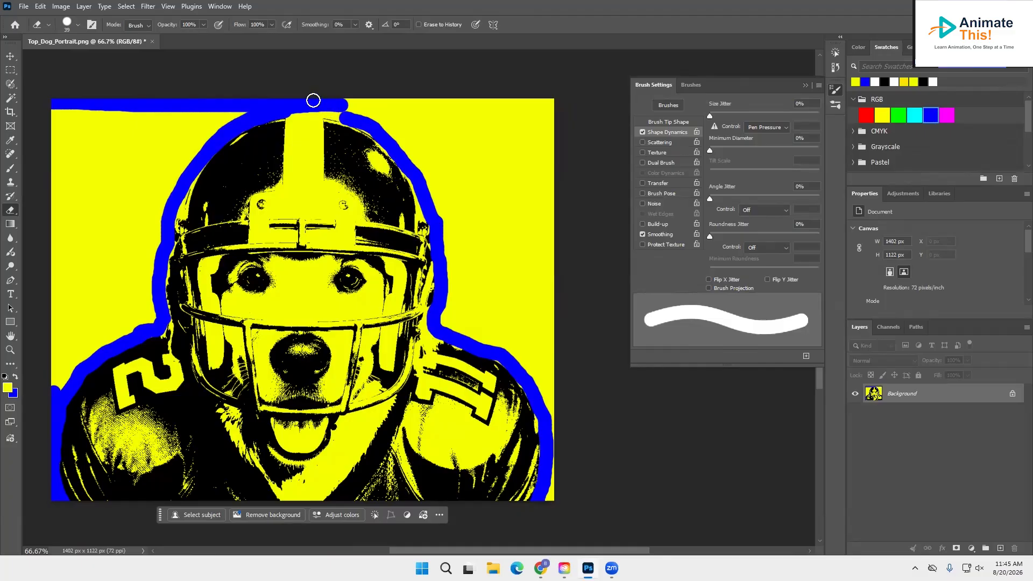
{"action": "mouse_move", "coordinate": [336, 115]}
{"action": "left_mouse_down"}
{"action": "mouse_move", "coordinate": [407, 157]}
{"action": "mouse_move", "coordinate": [441, 238]}
{"action": "left_mouse_up"}
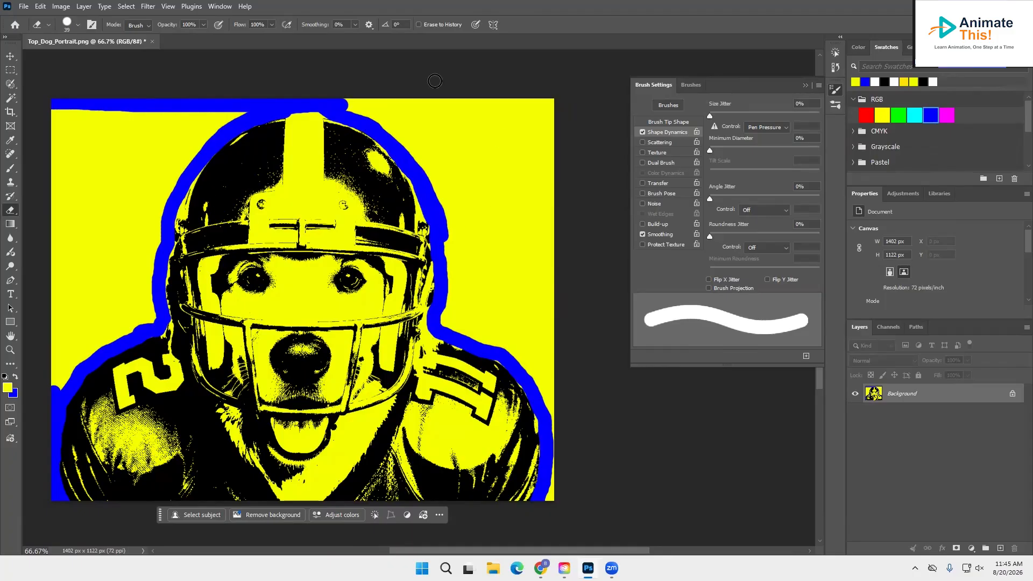
{"action": "mouse_move", "coordinate": [446, 237]}
{"action": "left_mouse_down"}
{"action": "mouse_move", "coordinate": [443, 323]}
{"action": "mouse_move", "coordinate": [524, 369]}
{"action": "mouse_move", "coordinate": [557, 421]}
{"action": "left_mouse_up"}
Set the Eraser size to 143 px and erase to blue along the image's upper-right edges and beside the helmet.
{"action": "left_click", "coordinate": [76, 25]}
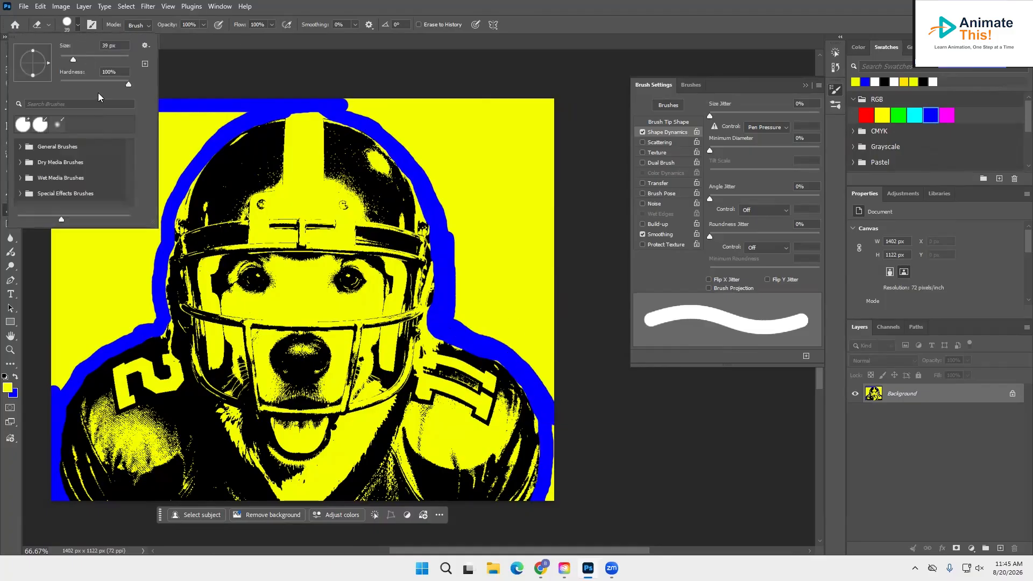
{"action": "left_click_drag", "start_coordinate": [100, 61], "coordinate": [105, 62]}
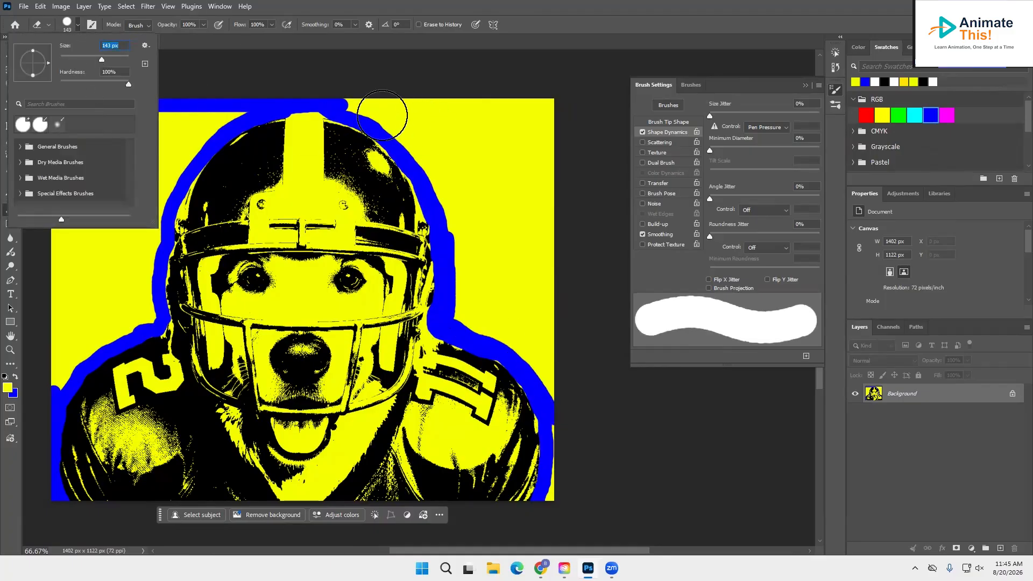
{"action": "mouse_move", "coordinate": [360, 100]}
{"action": "left_mouse_down"}
{"action": "mouse_move", "coordinate": [543, 106]}
{"action": "mouse_move", "coordinate": [555, 319]}
{"action": "mouse_move", "coordinate": [575, 396]}
{"action": "mouse_move", "coordinate": [564, 510]}
{"action": "mouse_move", "coordinate": [554, 379]}
{"action": "mouse_move", "coordinate": [510, 331]}
{"action": "mouse_move", "coordinate": [470, 310]}
{"action": "mouse_move", "coordinate": [461, 231]}
{"action": "left_mouse_up"}
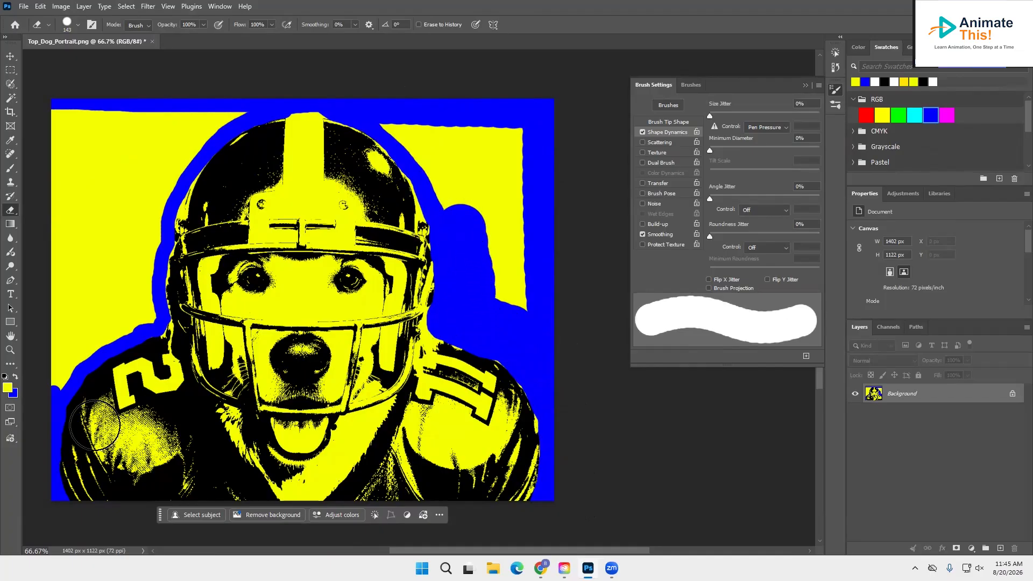
Swap the colours so blue is the foreground and fill the remaining yellow background areas with the Paint Bucket.
{"action": "left_click", "coordinate": [14, 377]}
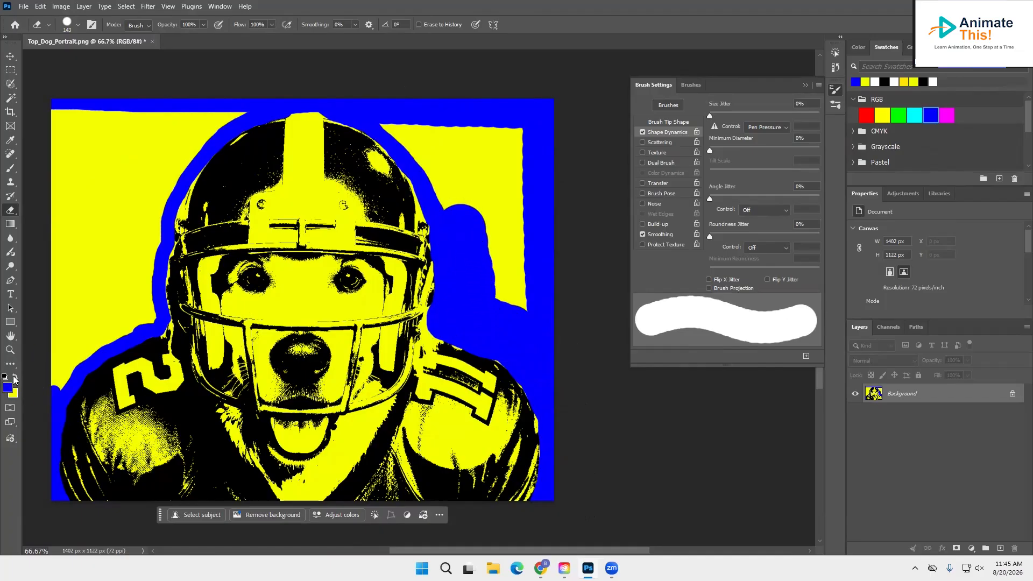
{"action": "left_click", "coordinate": [12, 225]}
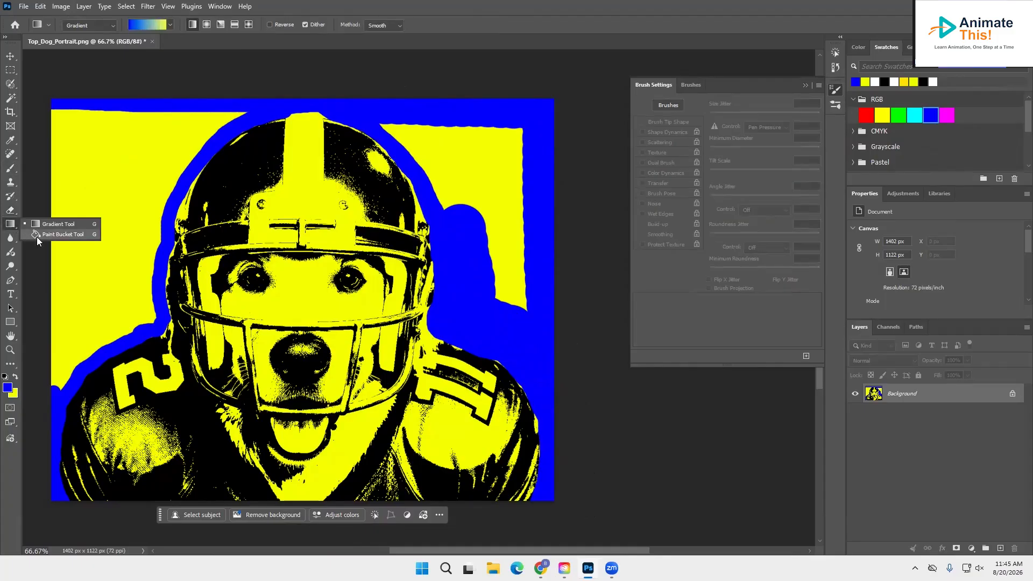
{"action": "left_click", "coordinate": [40, 237]}
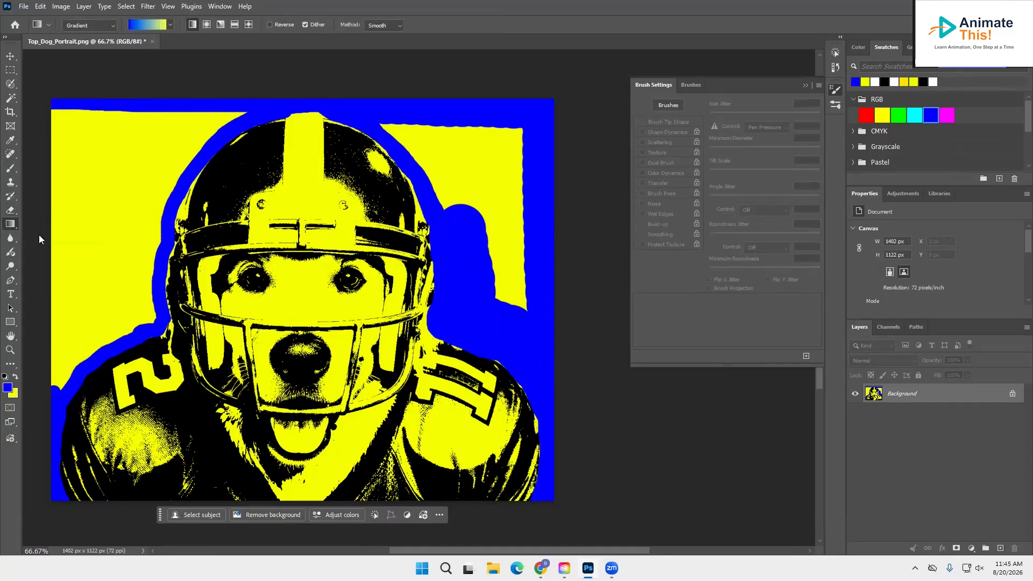
{"action": "left_click", "coordinate": [463, 178]}
{"action": "left_click", "coordinate": [463, 156]}
{"action": "left_click", "coordinate": [387, 128]}
{"action": "left_click", "coordinate": [381, 124]}
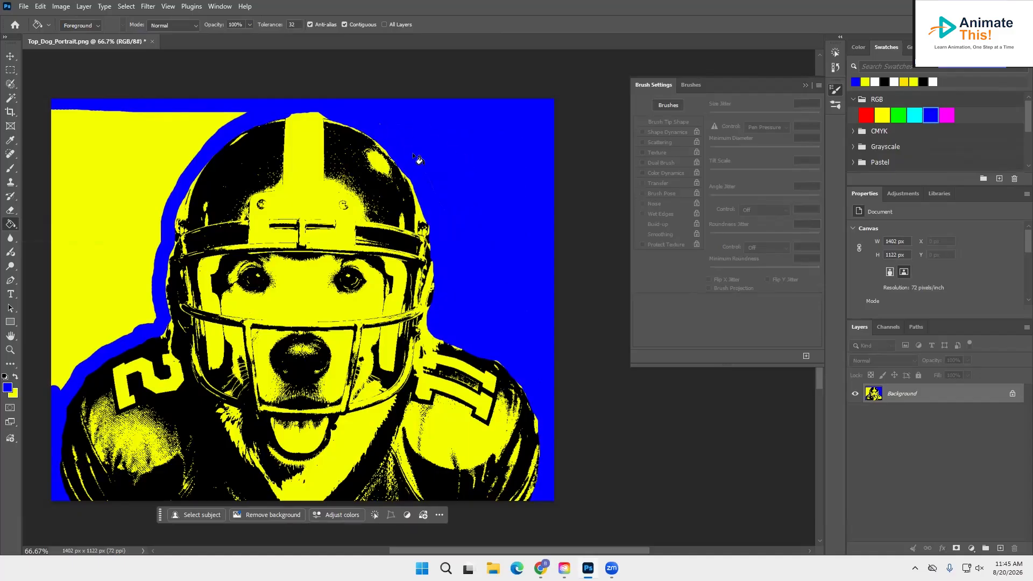
{"action": "left_click", "coordinate": [117, 181]}
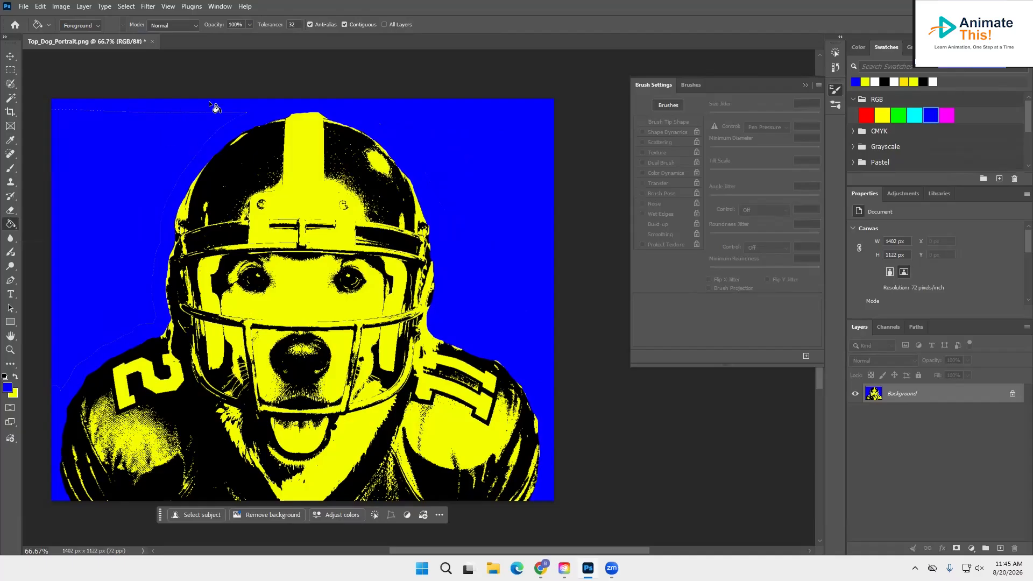
Swap the colours back and erase the leftover thin yellow lines in the background left of the dog.
{"action": "left_click", "coordinate": [16, 378]}
{"action": "left_click", "coordinate": [10, 210]}
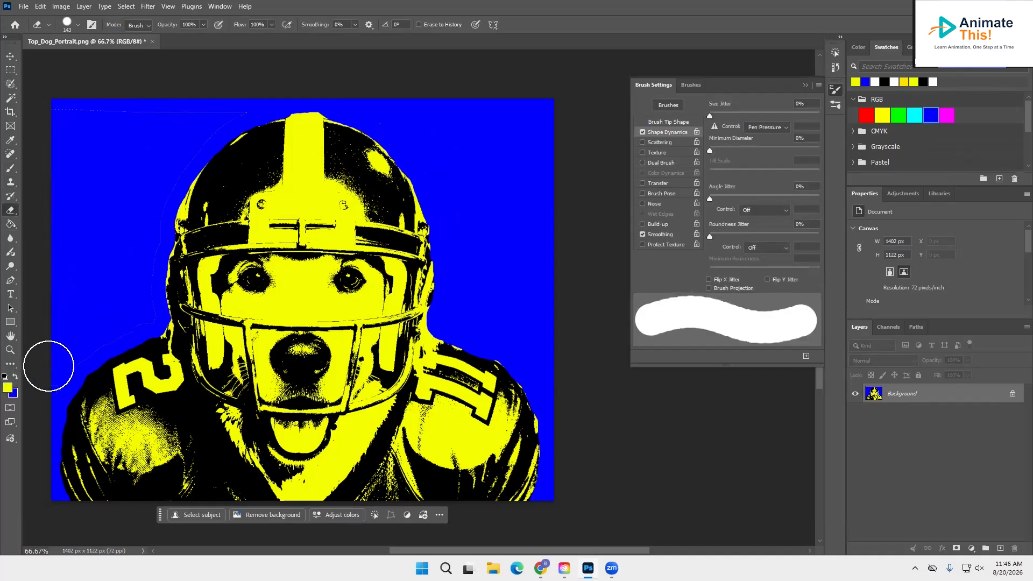
{"action": "mouse_move", "coordinate": [62, 351]}
{"action": "left_mouse_down"}
{"action": "mouse_move", "coordinate": [133, 318]}
{"action": "mouse_move", "coordinate": [149, 194]}
{"action": "mouse_move", "coordinate": [199, 123]}
{"action": "mouse_move", "coordinate": [239, 98]}
{"action": "left_mouse_up"}
{"action": "mouse_move", "coordinate": [128, 98]}
{"action": "left_mouse_down"}
{"action": "mouse_move", "coordinate": [59, 99]}
{"action": "mouse_move", "coordinate": [48, 363]}
{"action": "left_mouse_up"}
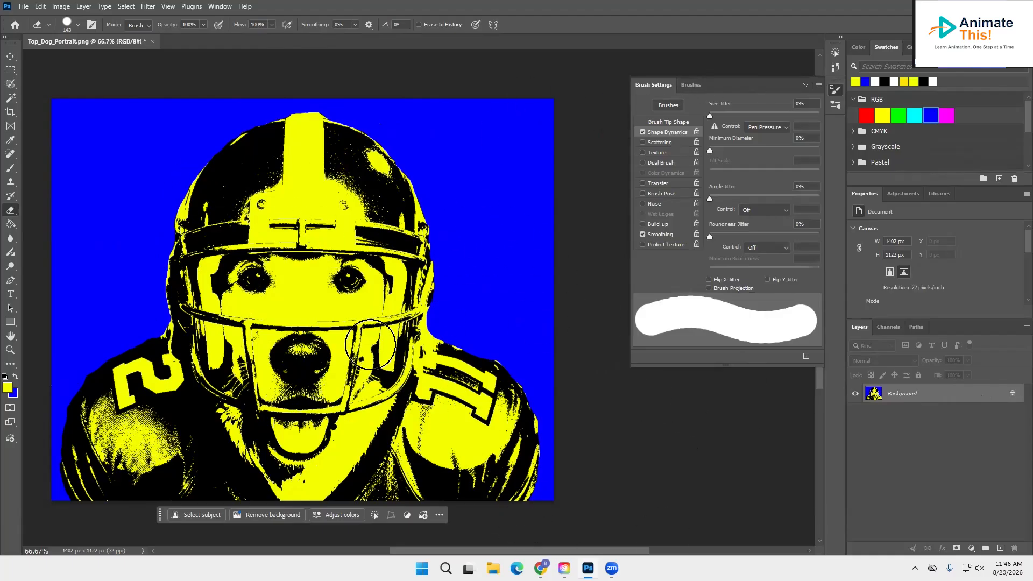
Convert the Background layer to a regular layer named BY.
{"action": "double_click", "coordinate": [899, 396]}
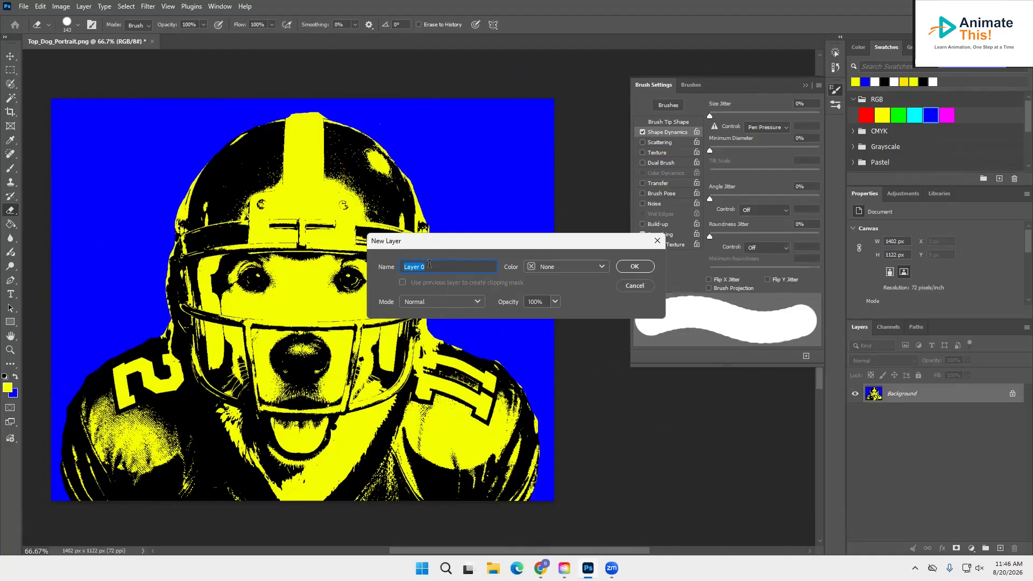
{"action": "type", "text": "B"}
{"action": "left_click", "coordinate": [633, 266]}
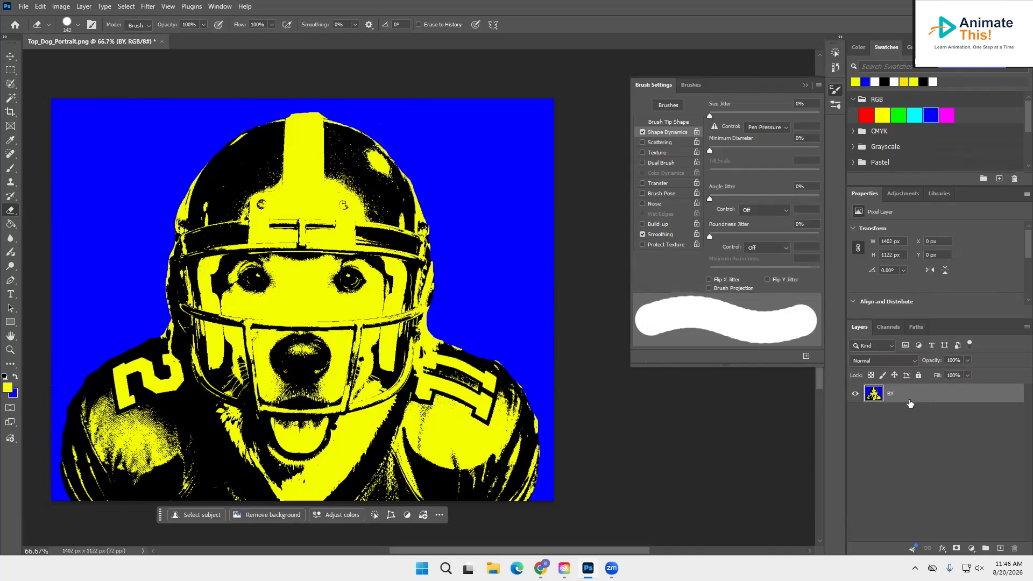
Duplicate the BY layer and rename the copy PG.
{"action": "left_click", "coordinate": [1025, 328]}
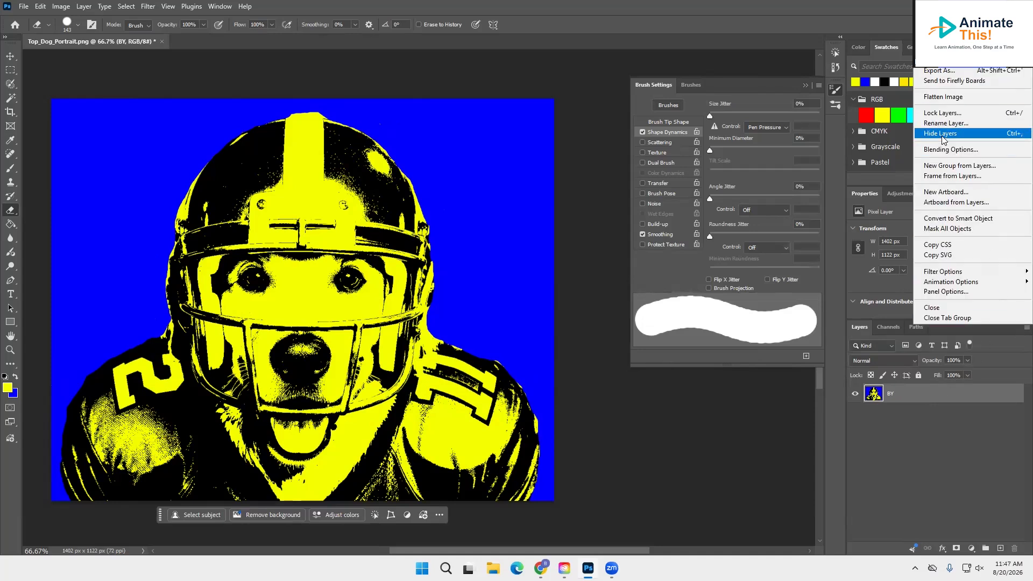
{"action": "left_click", "coordinate": [947, 25]}
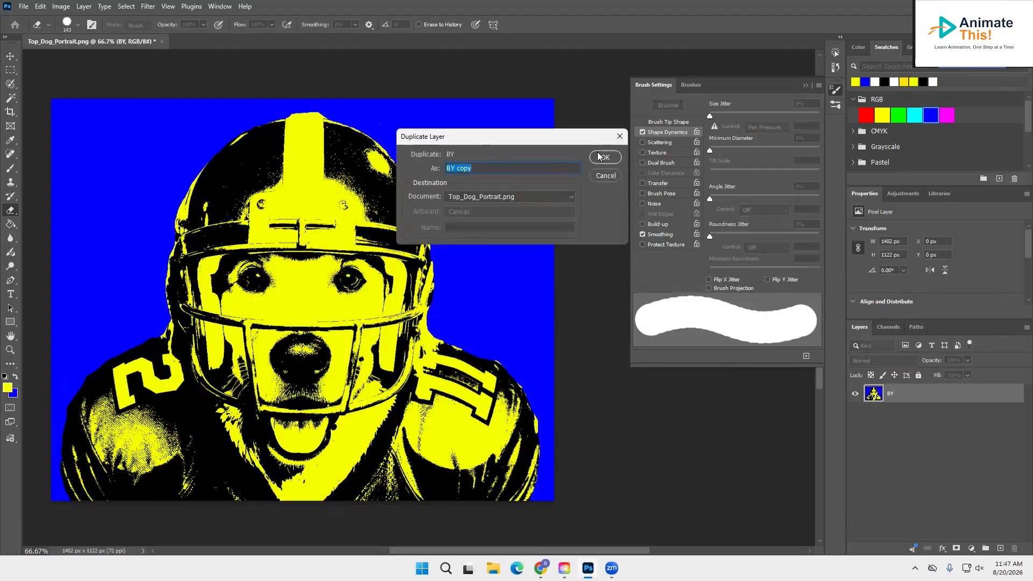
{"action": "left_click", "coordinate": [604, 159]}
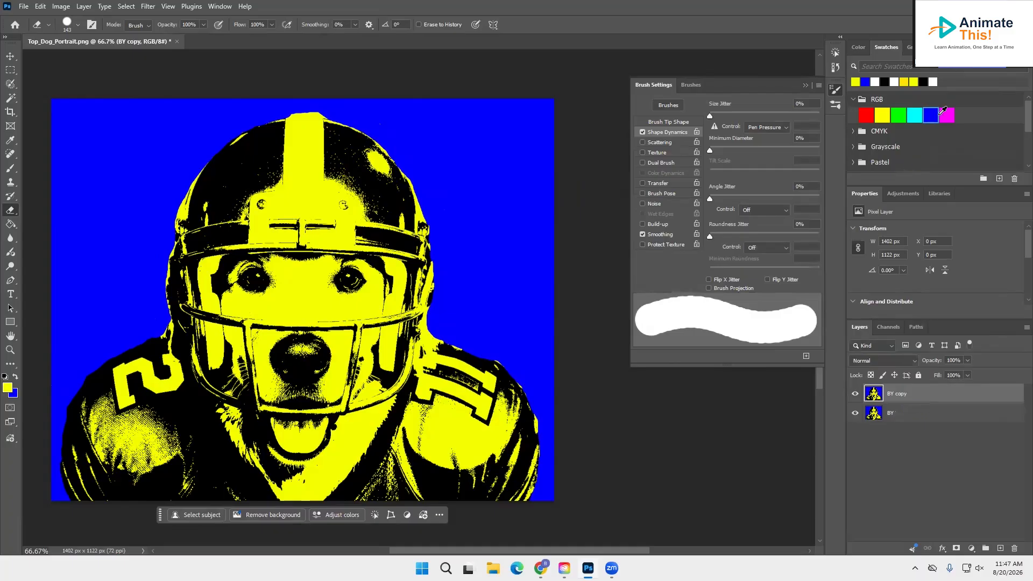
{"action": "double_click", "coordinate": [897, 394]}
{"action": "type", "text": "PG"}
{"action": "left_click", "coordinate": [903, 443]}
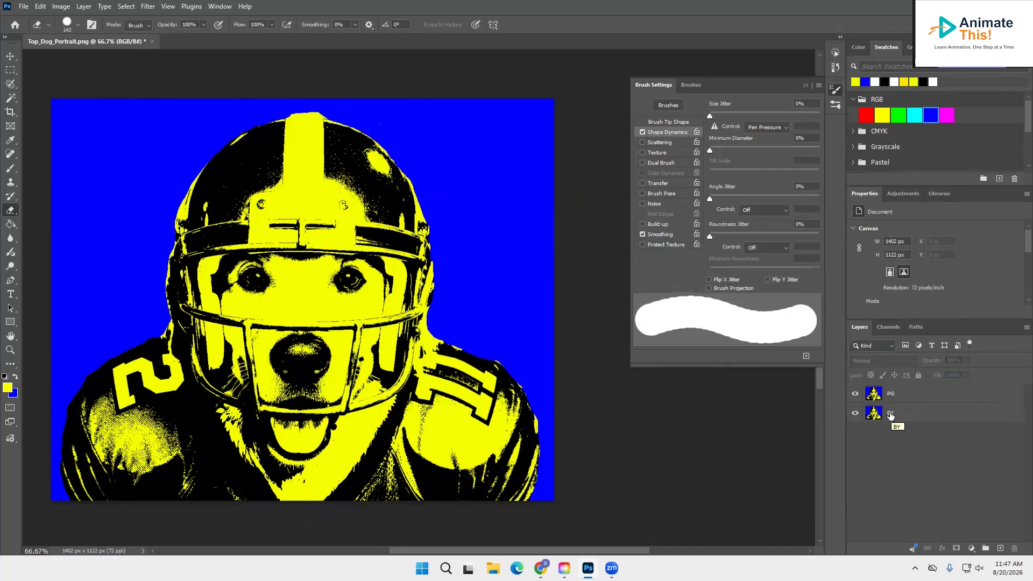
Duplicate the PG layer as a new layer named TR.
{"action": "left_click", "coordinate": [911, 393]}
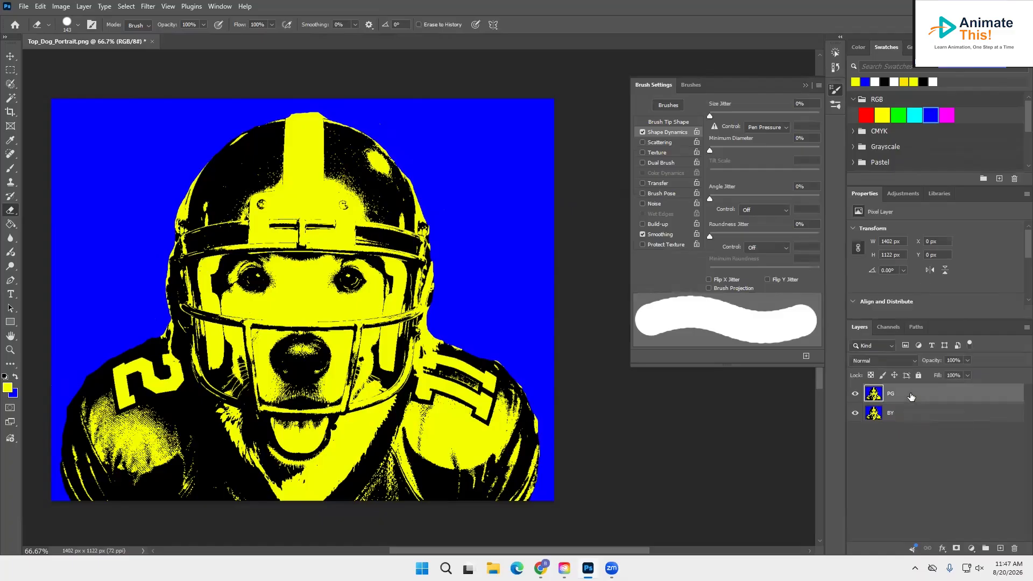
{"action": "left_click", "coordinate": [1026, 328]}
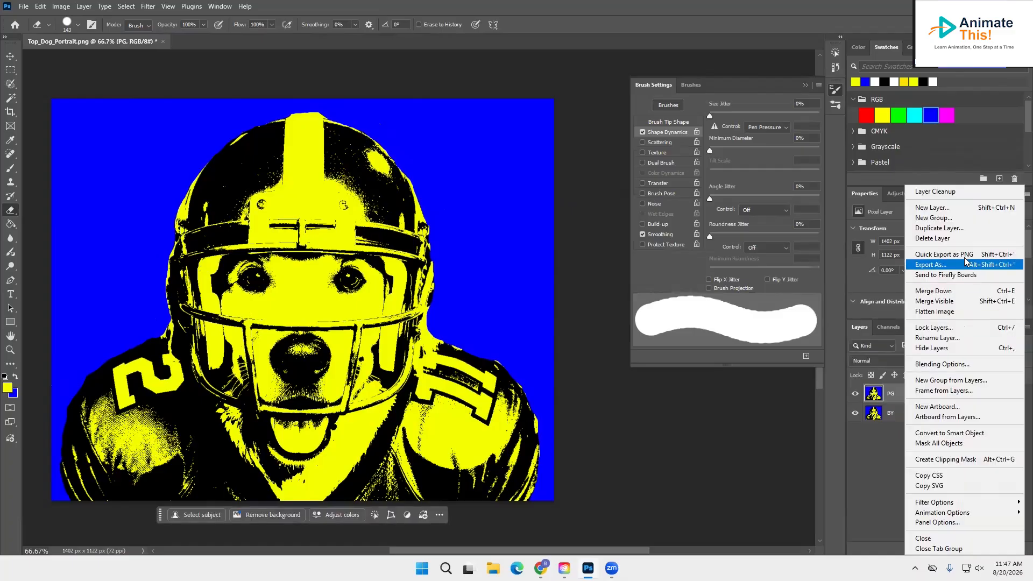
{"action": "left_click", "coordinate": [964, 238]}
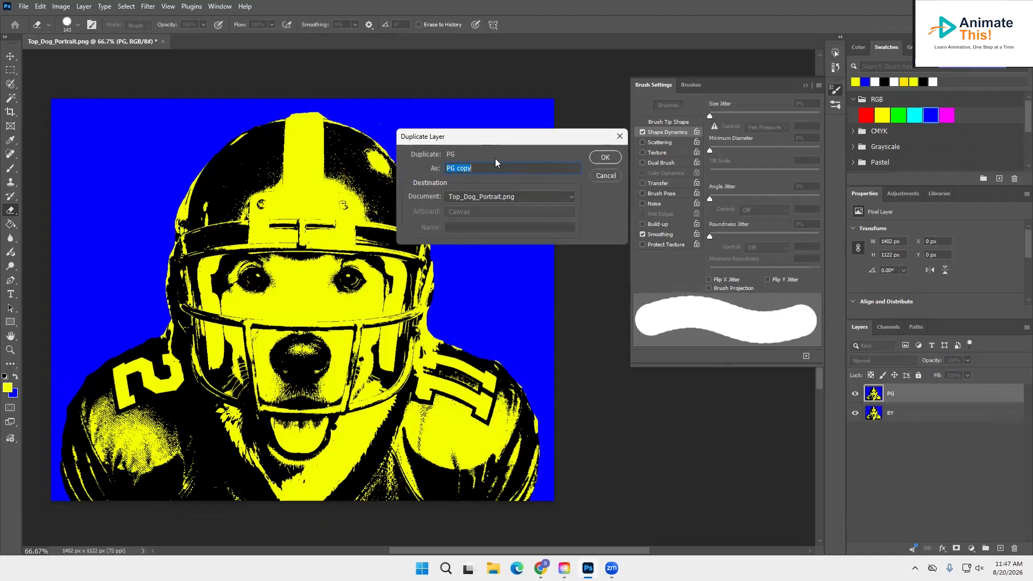
{"action": "type", "text": "TR"}
{"action": "left_click", "coordinate": [595, 157]}
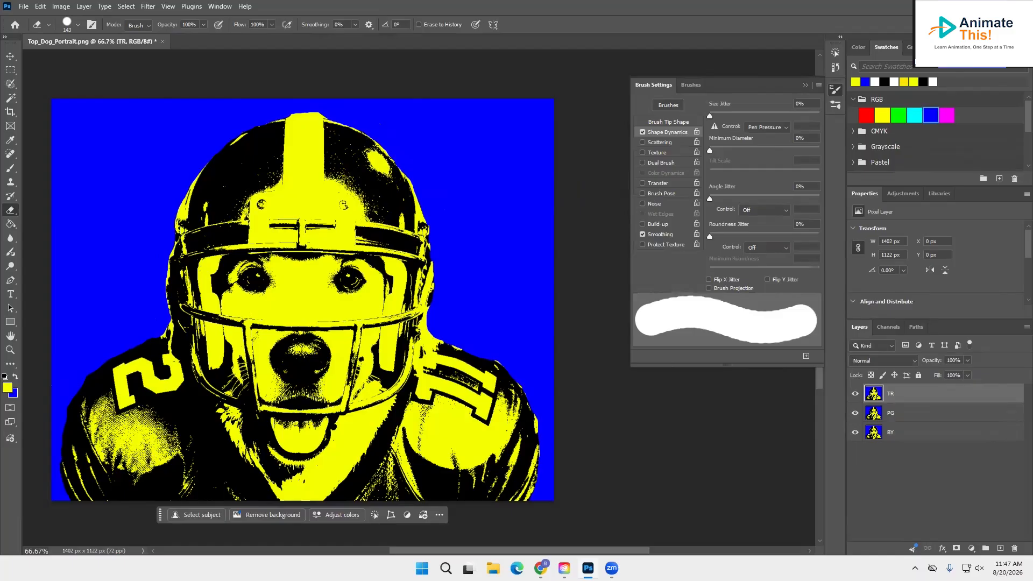
Widen the canvas to 300 percent of its current width, keeping the height at 100 percent and the anchor centred.
{"action": "left_click", "coordinate": [62, 7]}
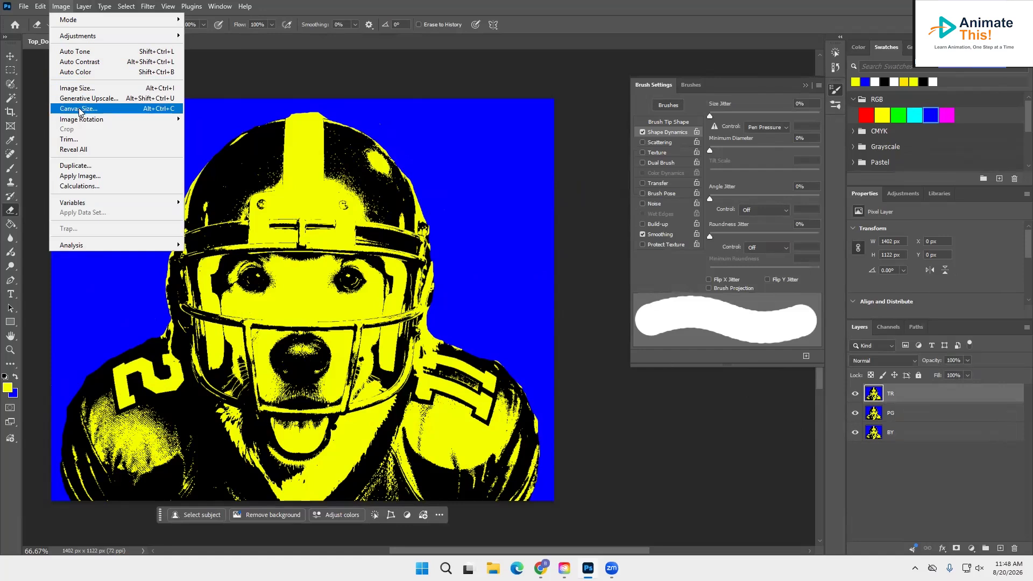
{"action": "left_click", "coordinate": [79, 109]}
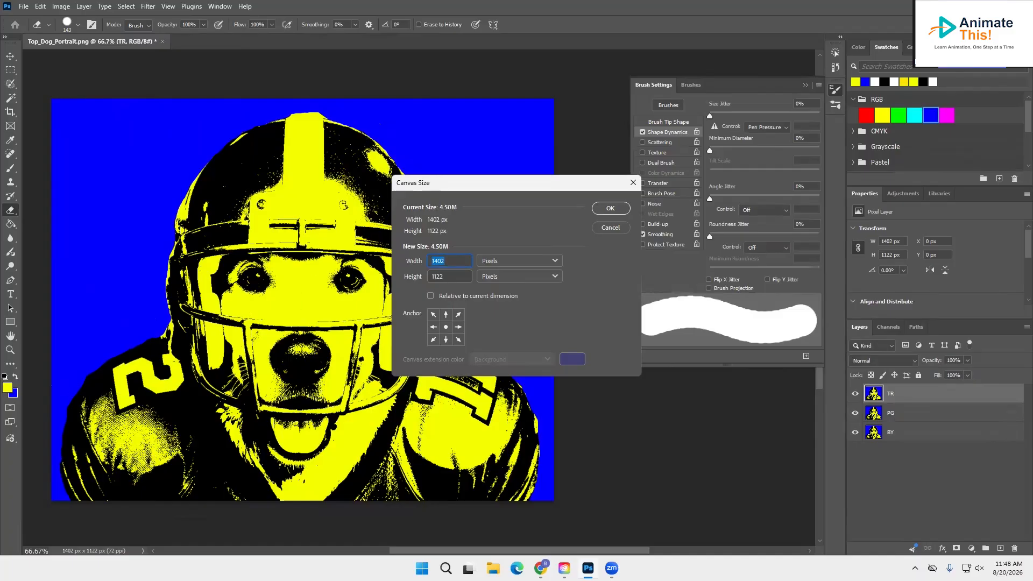
{"action": "left_click", "coordinate": [500, 260]}
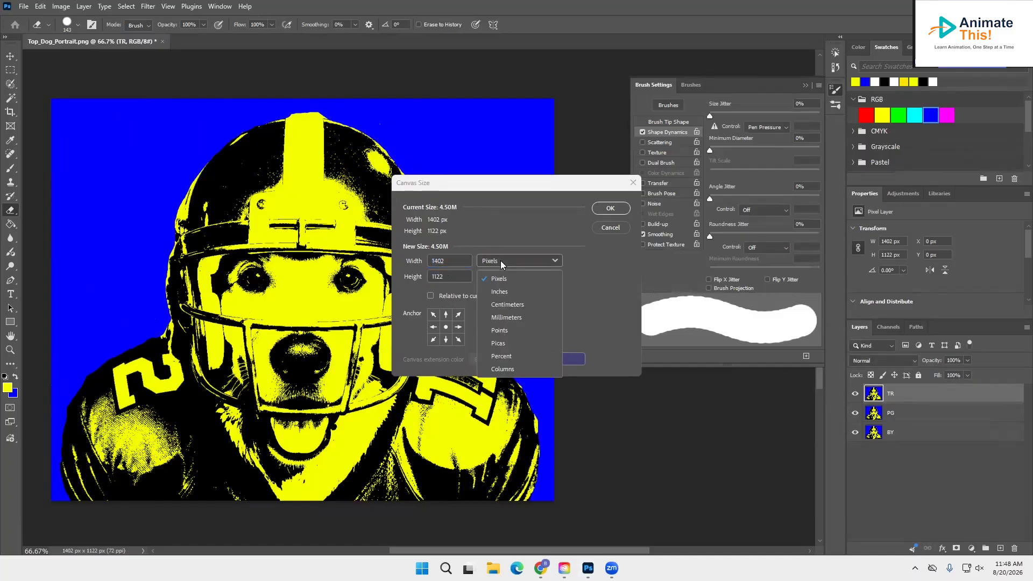
{"action": "left_click", "coordinate": [501, 356]}
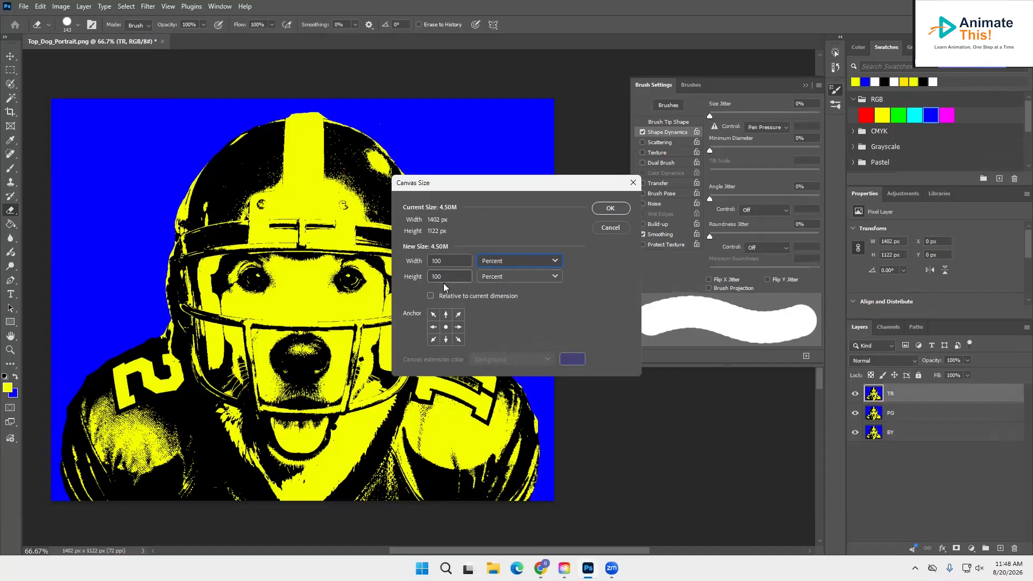
{"action": "double_click", "coordinate": [445, 262]}
{"action": "type", "text": "30"}
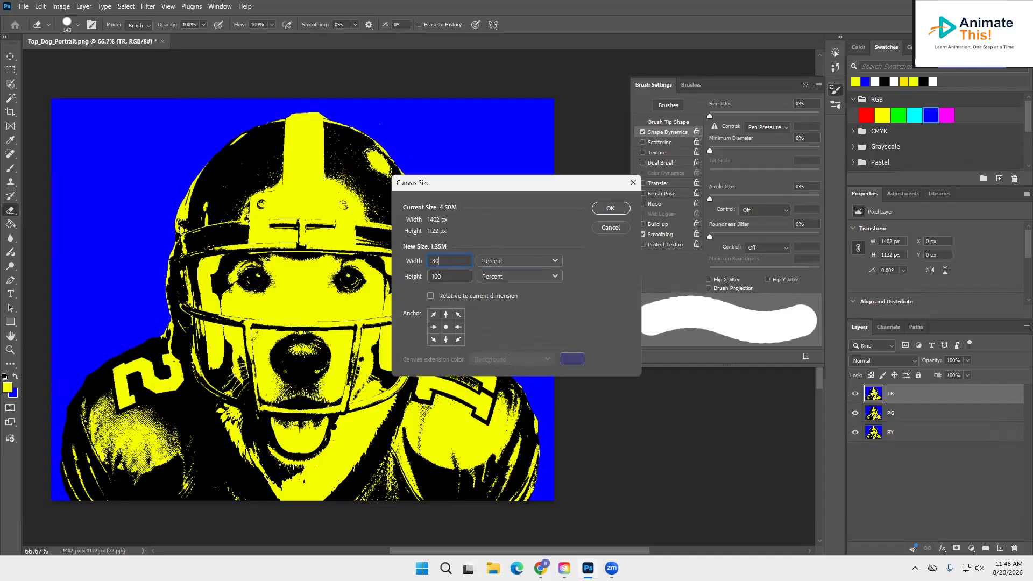
{"action": "left_click", "coordinate": [624, 212]}
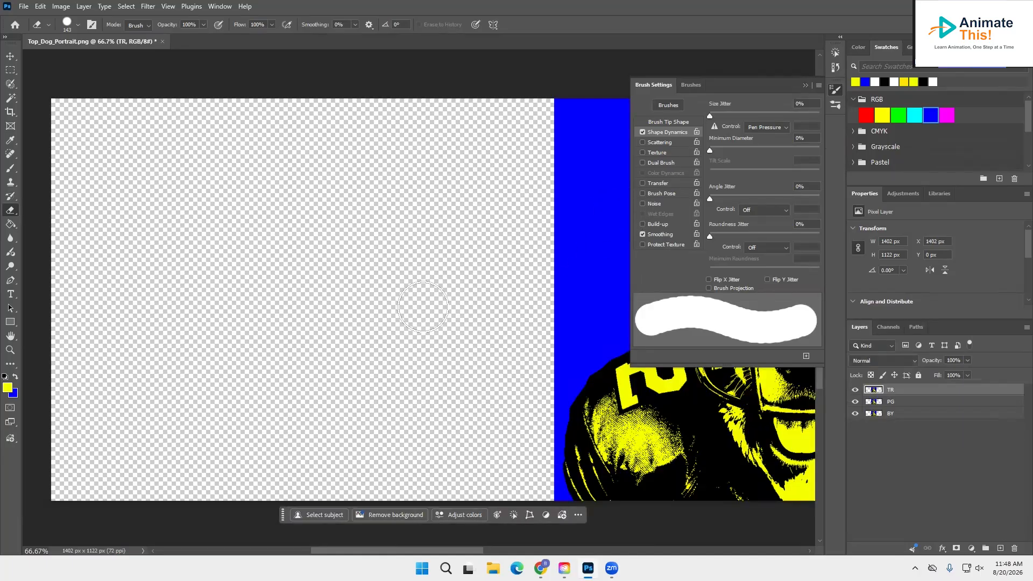
Move the TR image into the empty canvas area right of the centre portrait and the PG image into the empty area on its left.
{"action": "left_click", "coordinate": [11, 350]}
{"action": "left_click", "coordinate": [462, 368], "text": "alt"}
{"action": "left_click", "coordinate": [522, 367], "text": "alt"}
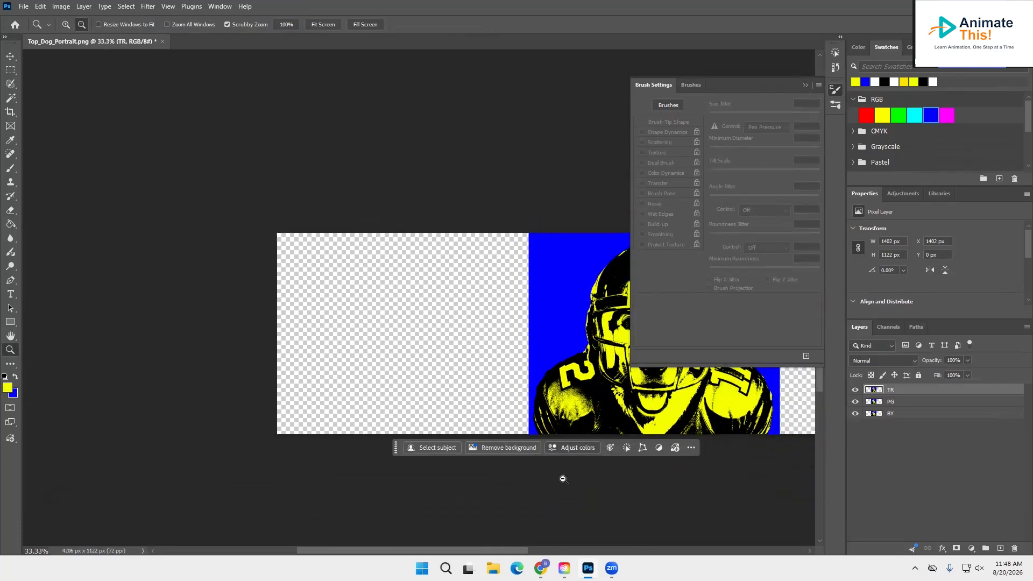
{"action": "left_click_drag", "start_coordinate": [491, 549], "coordinate": [595, 548]}
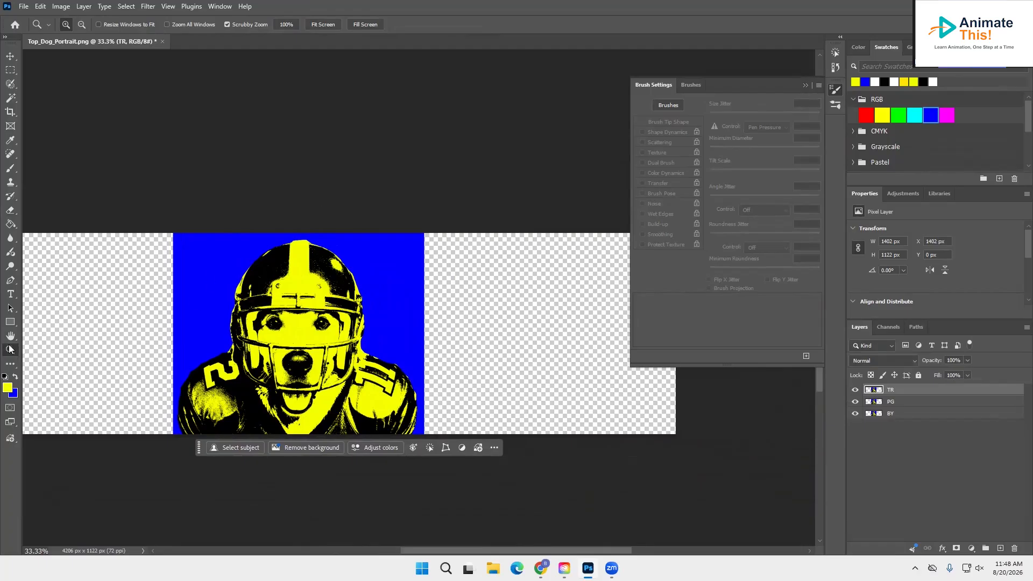
{"action": "left_click", "coordinate": [290, 322], "text": "alt"}
{"action": "left_click_drag", "start_coordinate": [471, 550], "coordinate": [459, 551]}
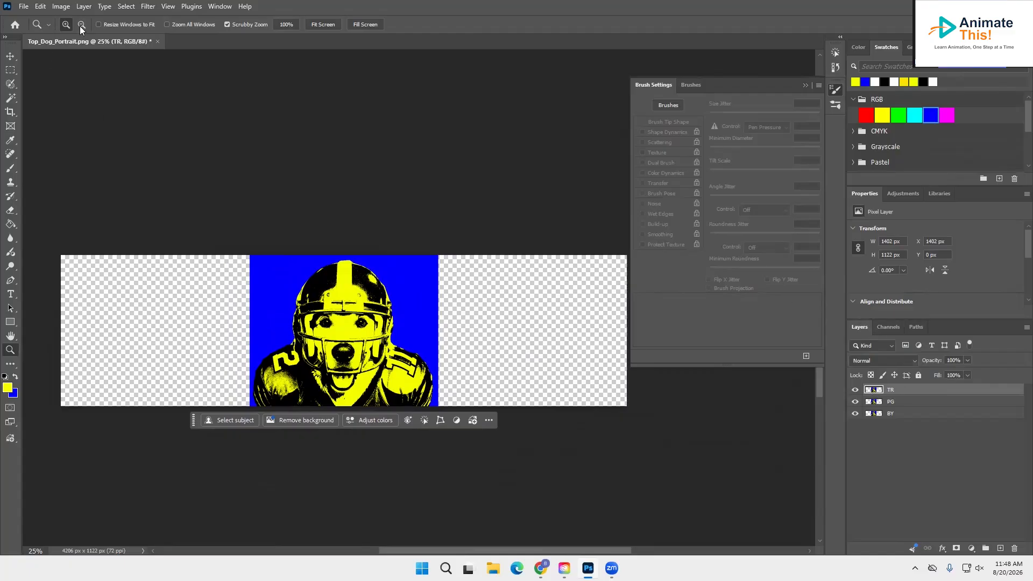
{"action": "left_click", "coordinate": [10, 57]}
{"action": "left_click_drag", "start_coordinate": [288, 277], "coordinate": [479, 289]}
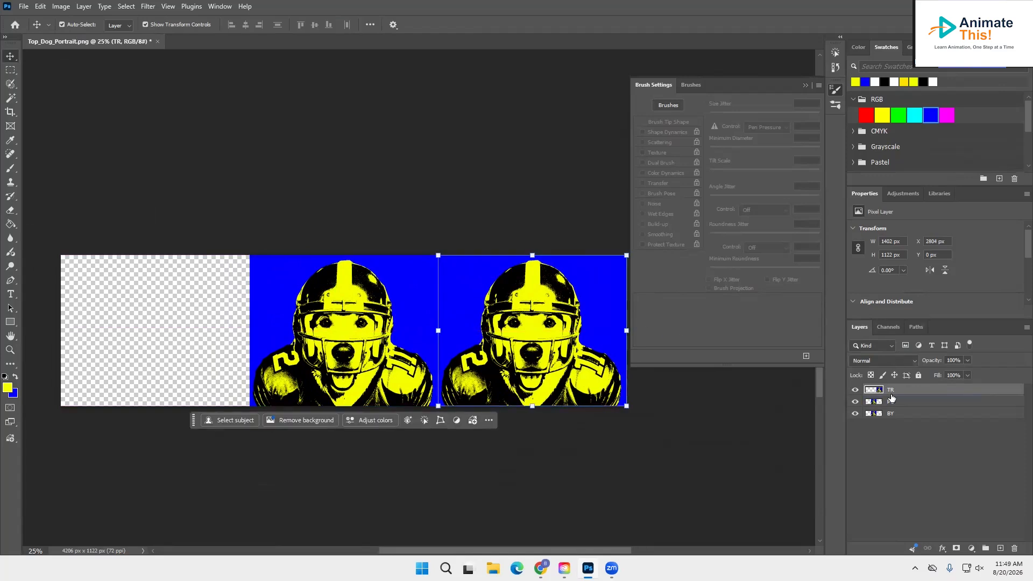
{"action": "left_click", "coordinate": [394, 331]}
{"action": "left_click_drag", "start_coordinate": [370, 300], "coordinate": [183, 299]}
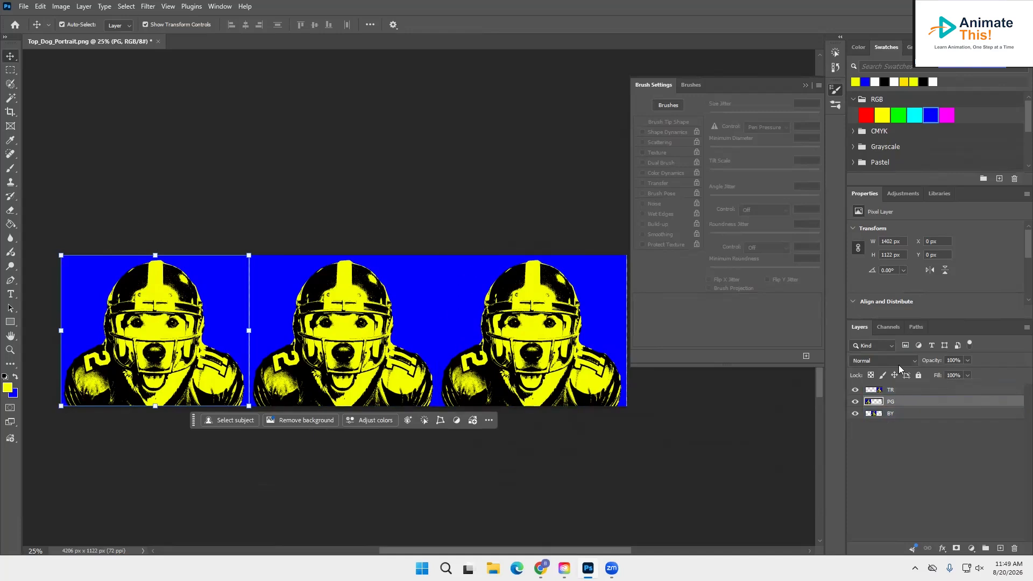
On the TR layer, select the blue background including all similar pixels and fill it with RGB red.
{"action": "left_click", "coordinate": [908, 392]}
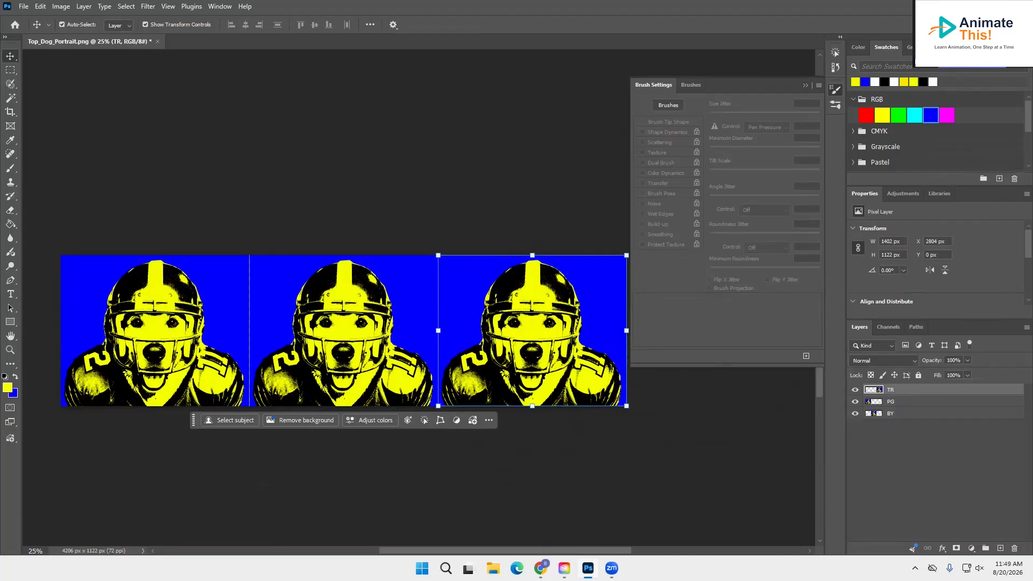
{"action": "left_click", "coordinate": [11, 99]}
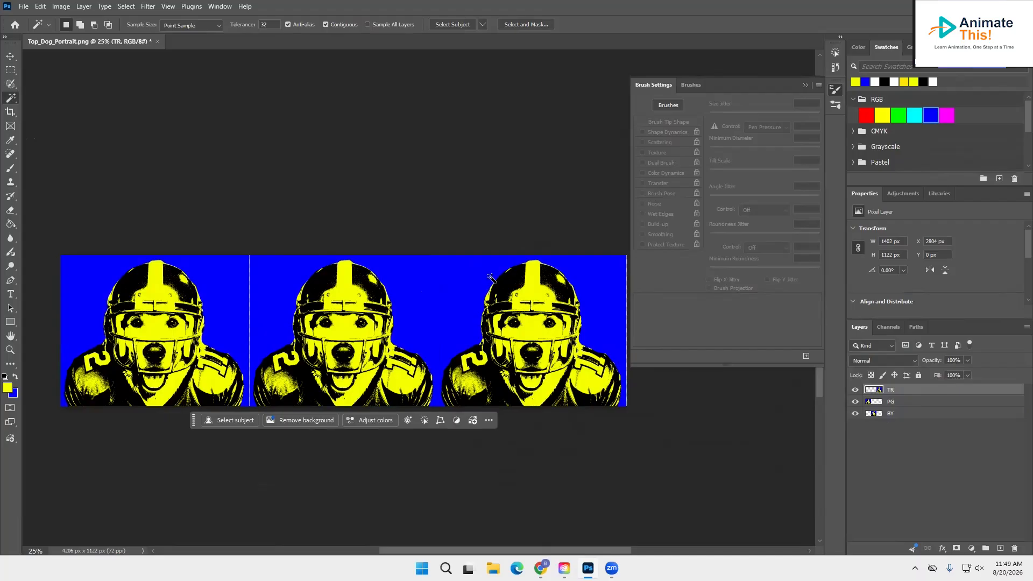
{"action": "left_click", "coordinate": [485, 269]}
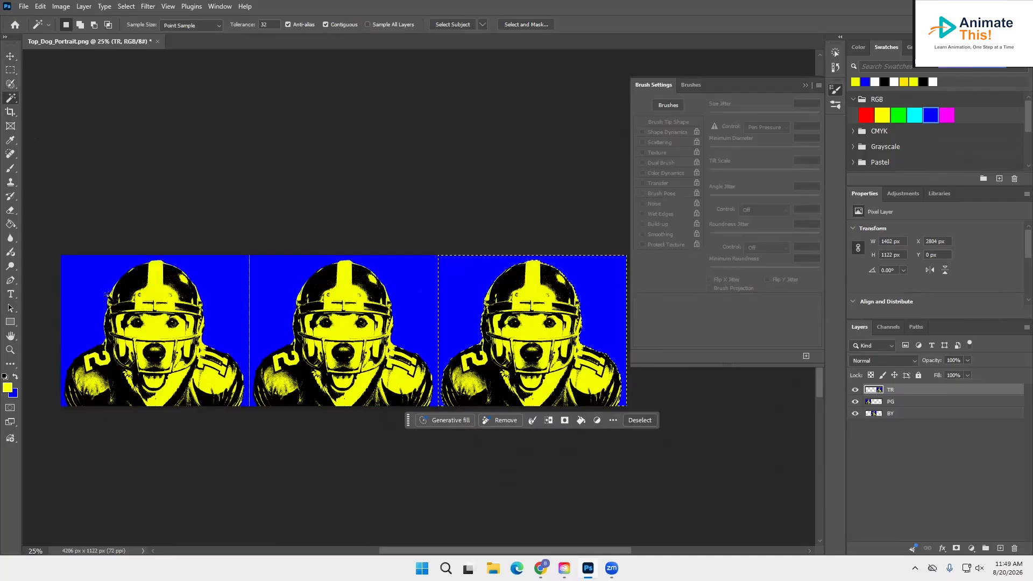
{"action": "left_click", "coordinate": [126, 6]}
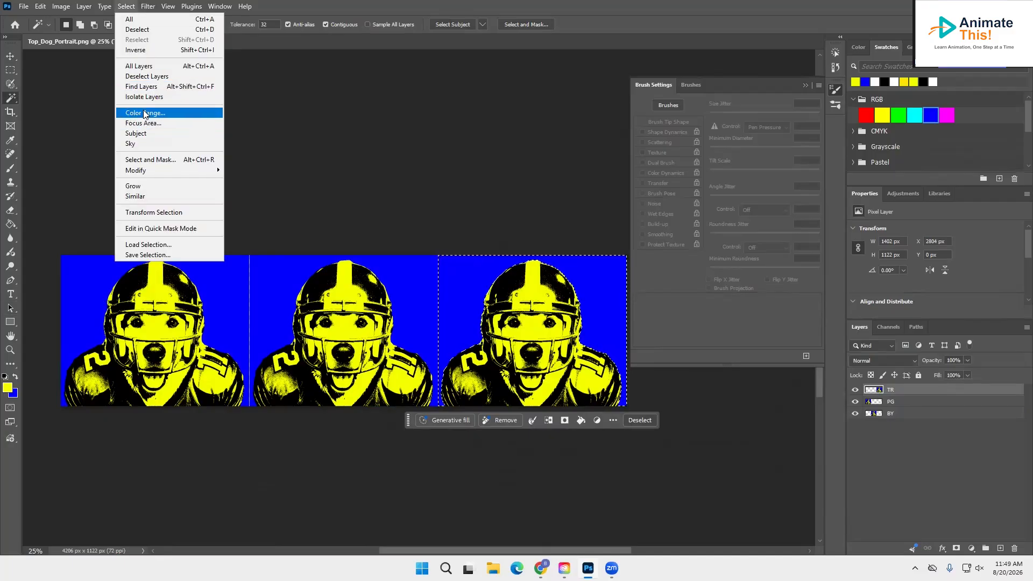
{"action": "left_click", "coordinate": [144, 197]}
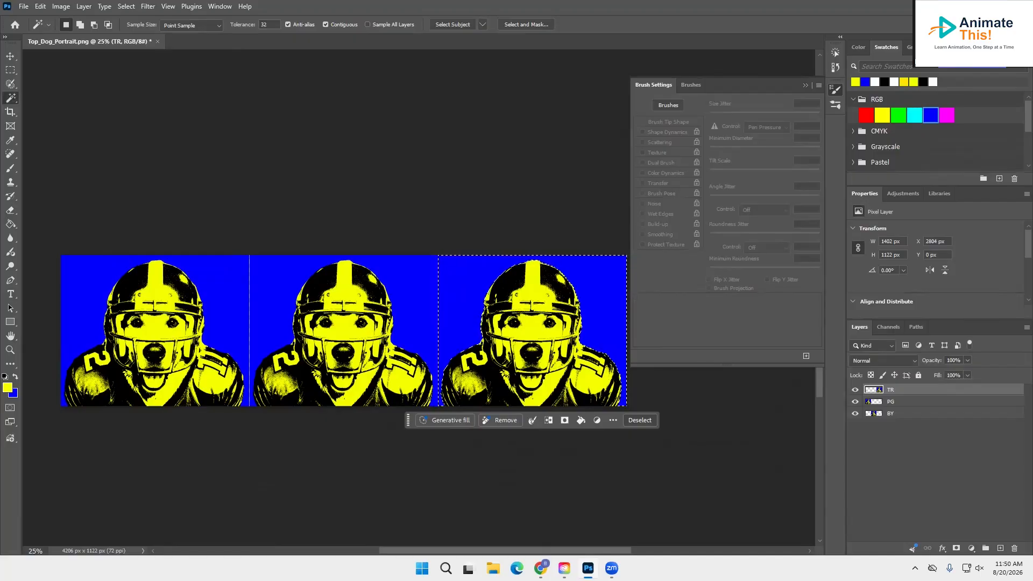
{"action": "left_click", "coordinate": [869, 112]}
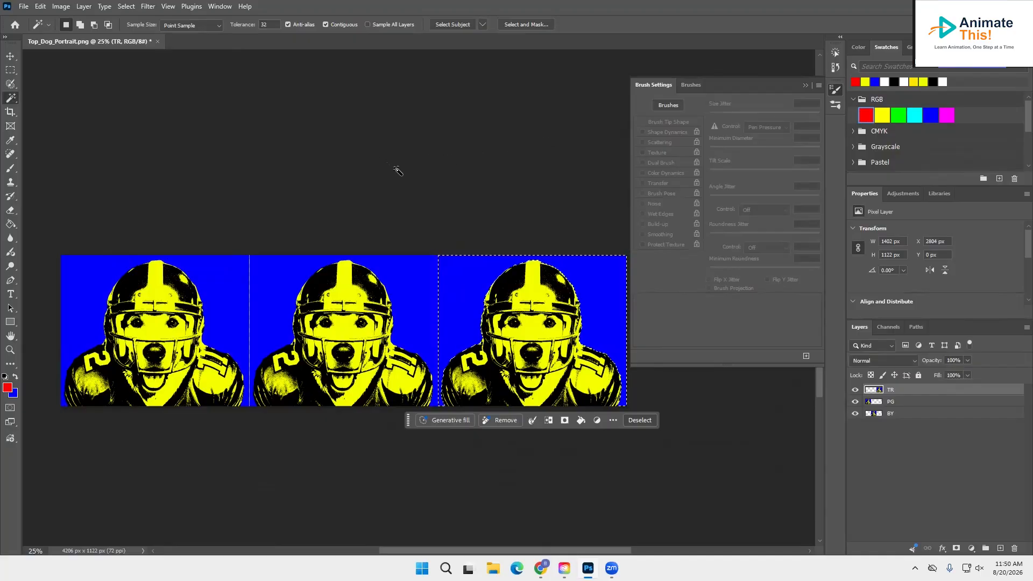
{"action": "key", "text": "alt+BackSpace"}
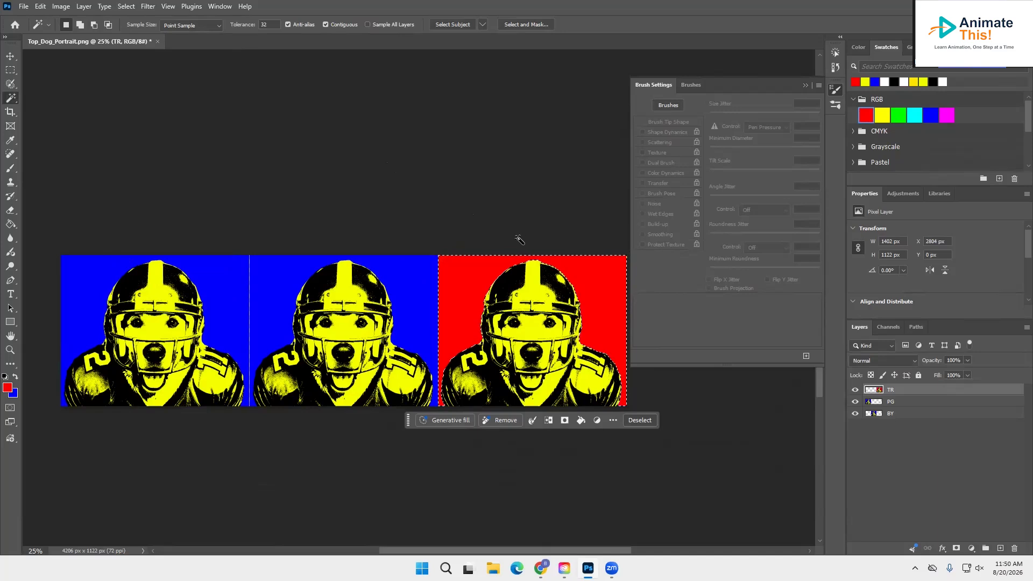
Select all the yellow areas of the dog on the TR layer and fill them with cyan.
{"action": "left_click", "coordinate": [535, 288]}
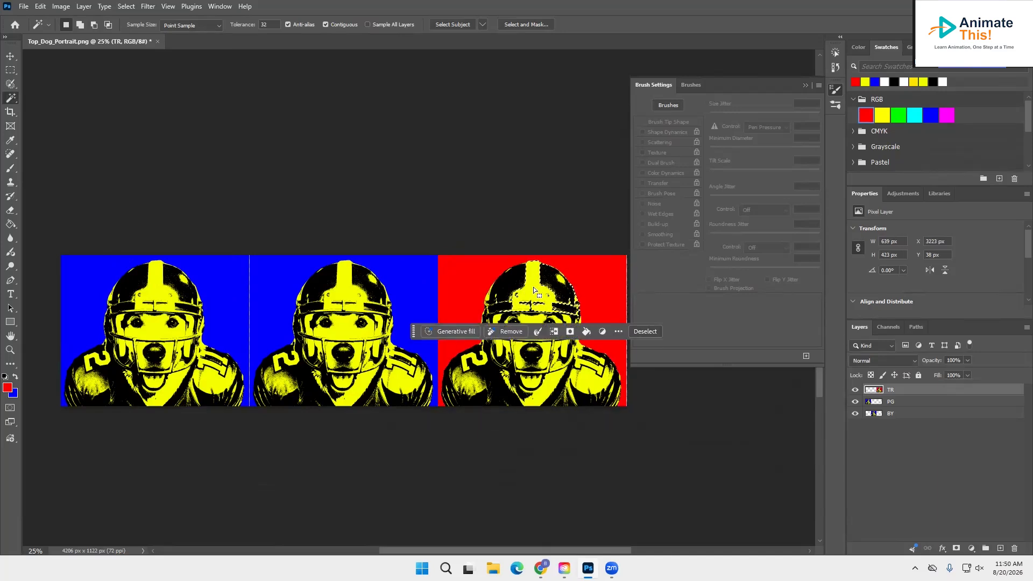
{"action": "left_click", "coordinate": [126, 6]}
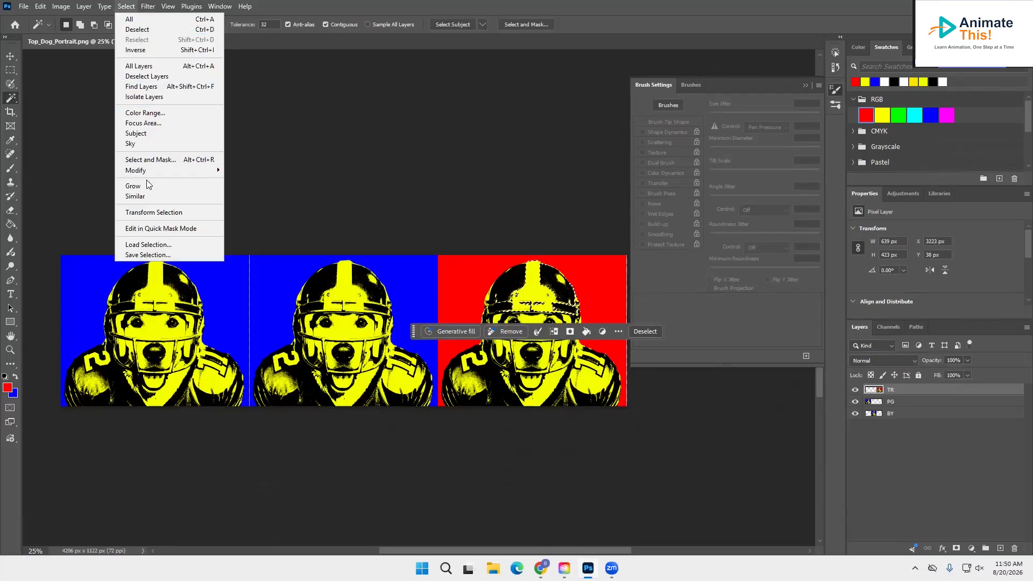
{"action": "left_click", "coordinate": [147, 195]}
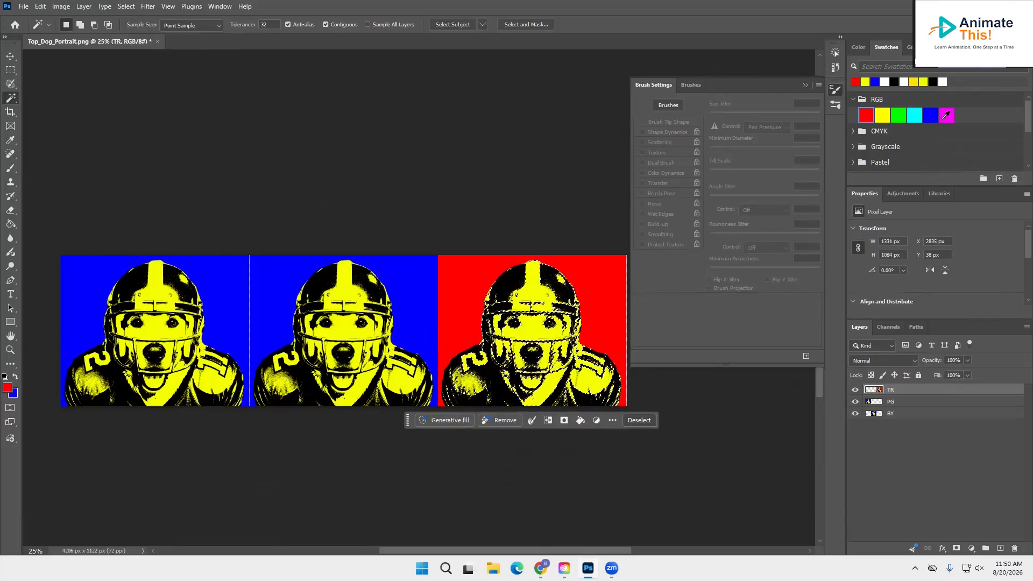
{"action": "left_click", "coordinate": [915, 115]}
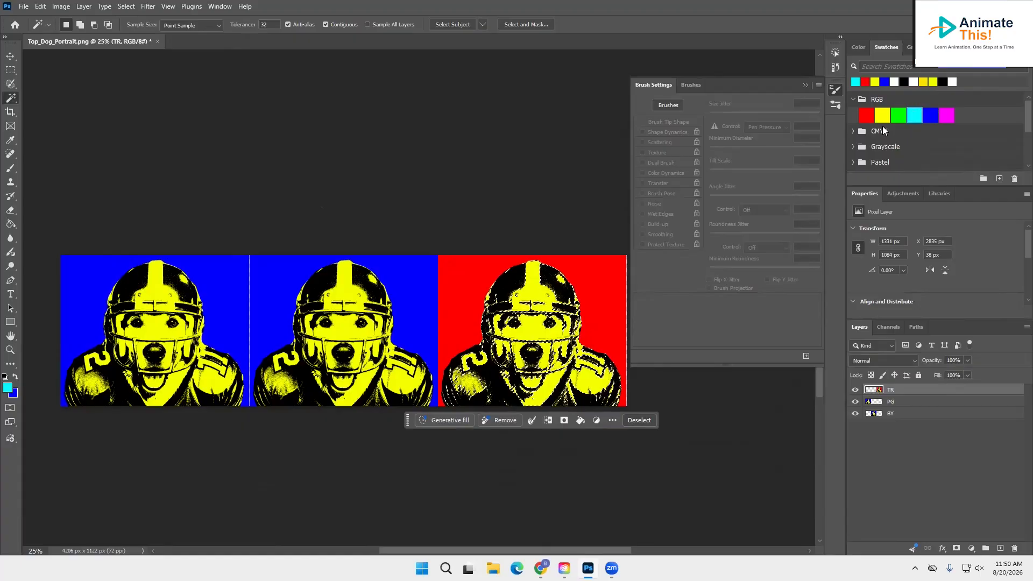
{"action": "key", "text": "alt"}
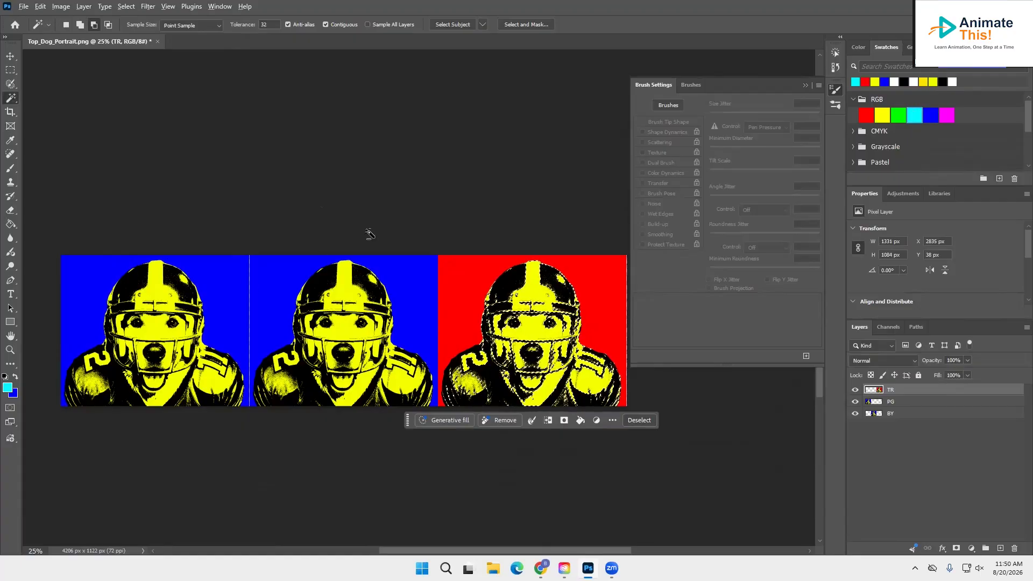
{"action": "key", "text": "alt+BackSpace"}
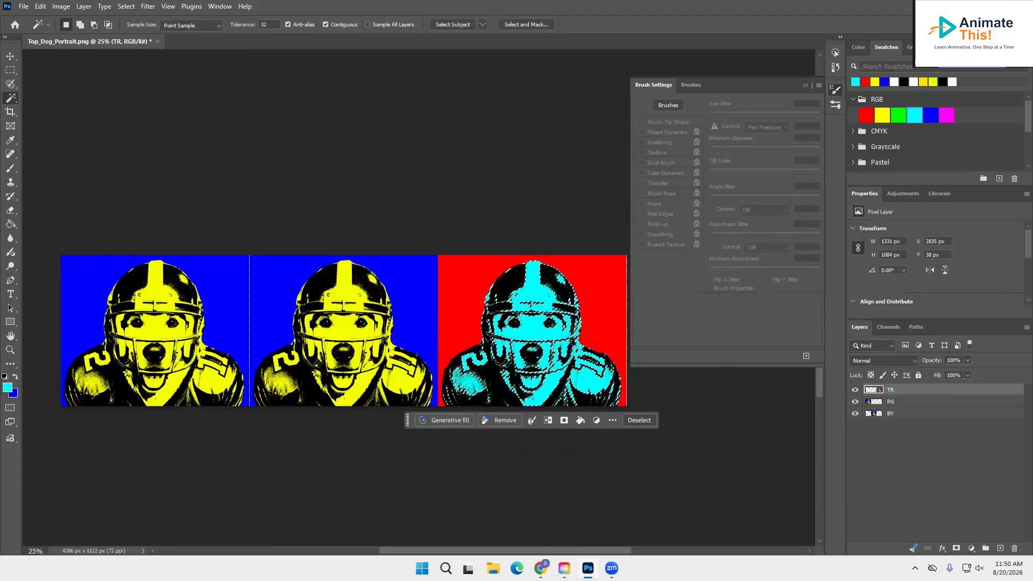
On the PG layer, select all the yellow areas of the dog, fill them with green, and refill them with magenta.
{"action": "left_click", "coordinate": [898, 401]}
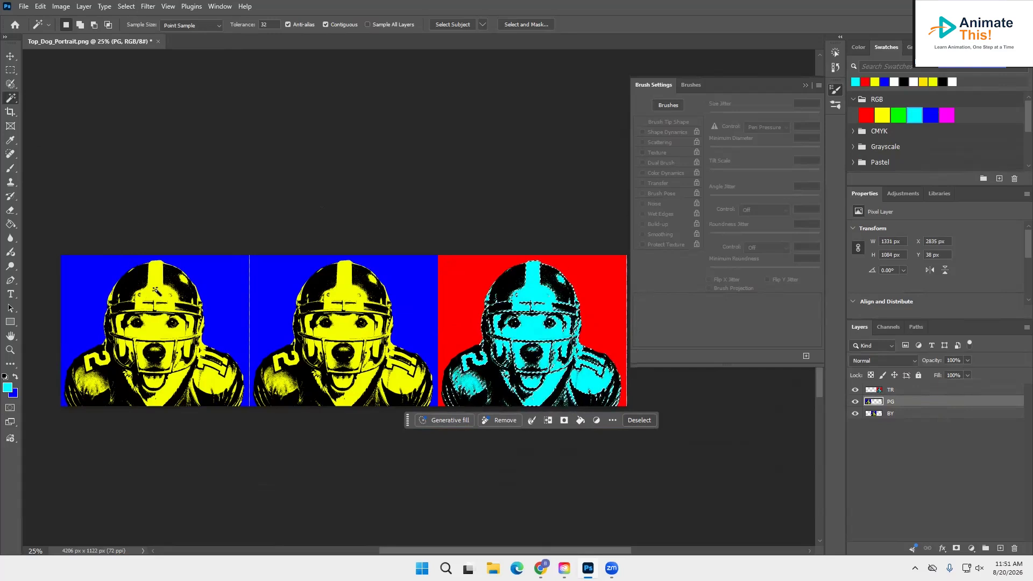
{"action": "left_click", "coordinate": [156, 292]}
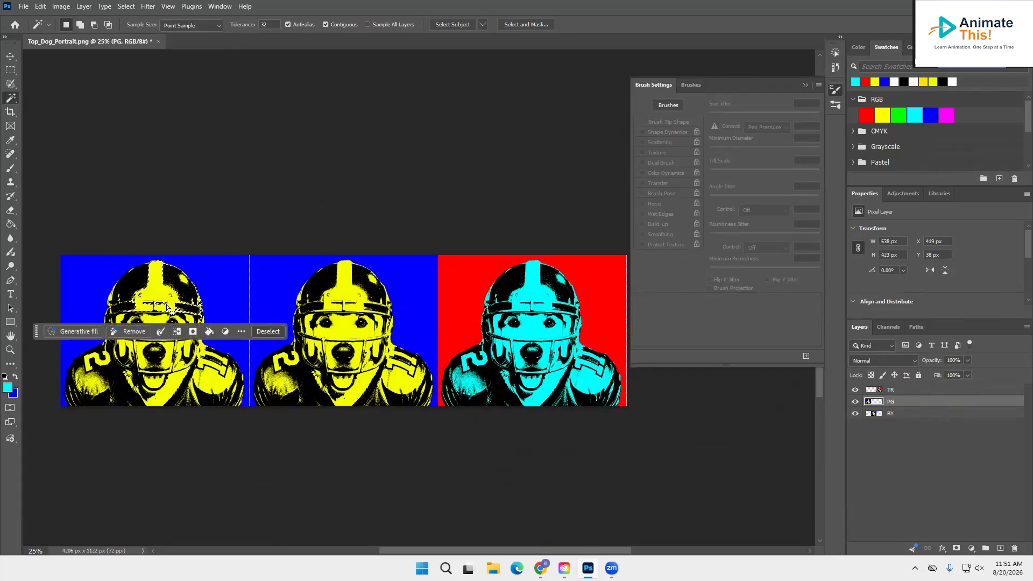
{"action": "left_click", "coordinate": [126, 6]}
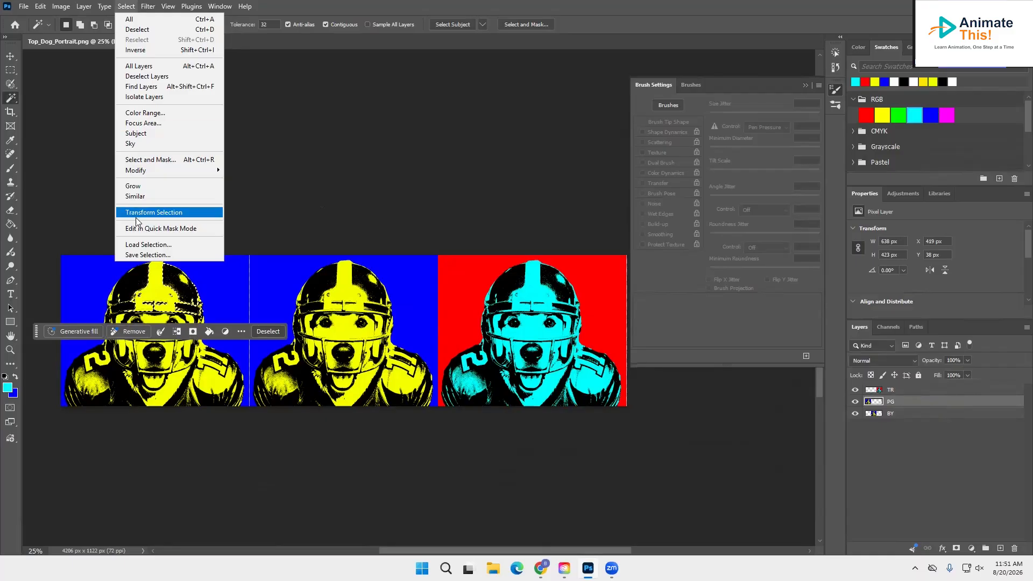
{"action": "left_click", "coordinate": [135, 196]}
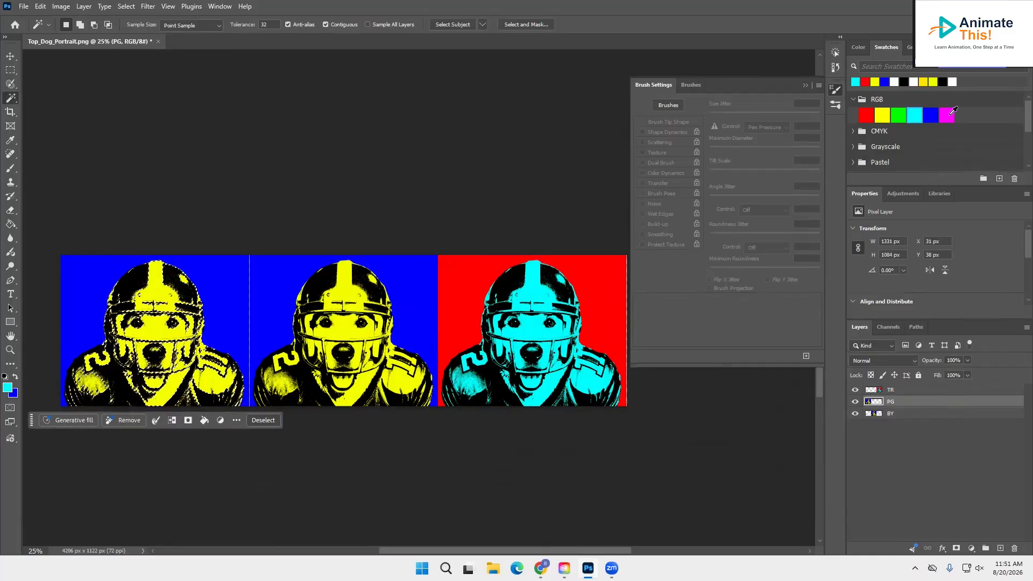
{"action": "left_click", "coordinate": [899, 112]}
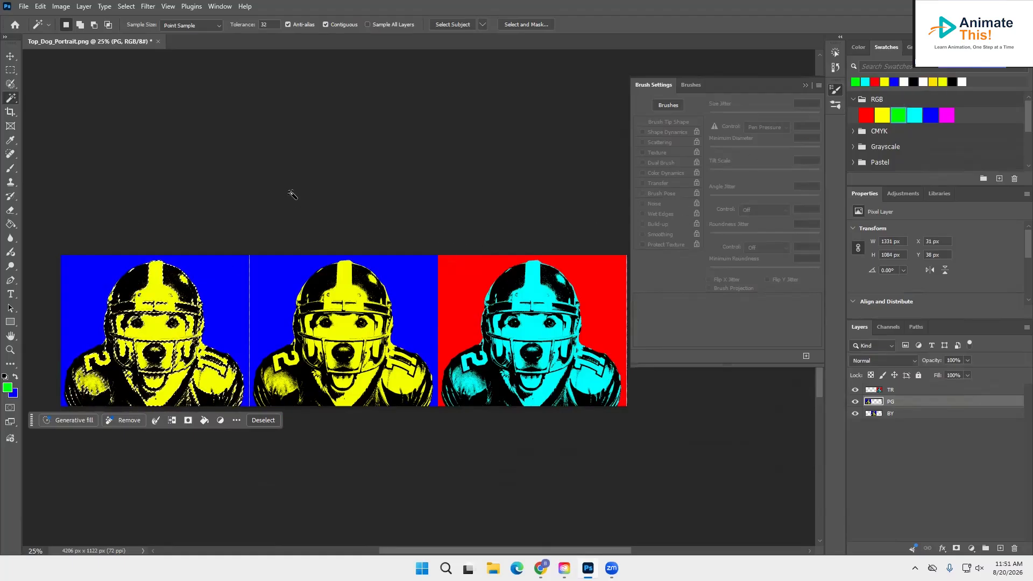
{"action": "key", "text": "alt+BackSpace"}
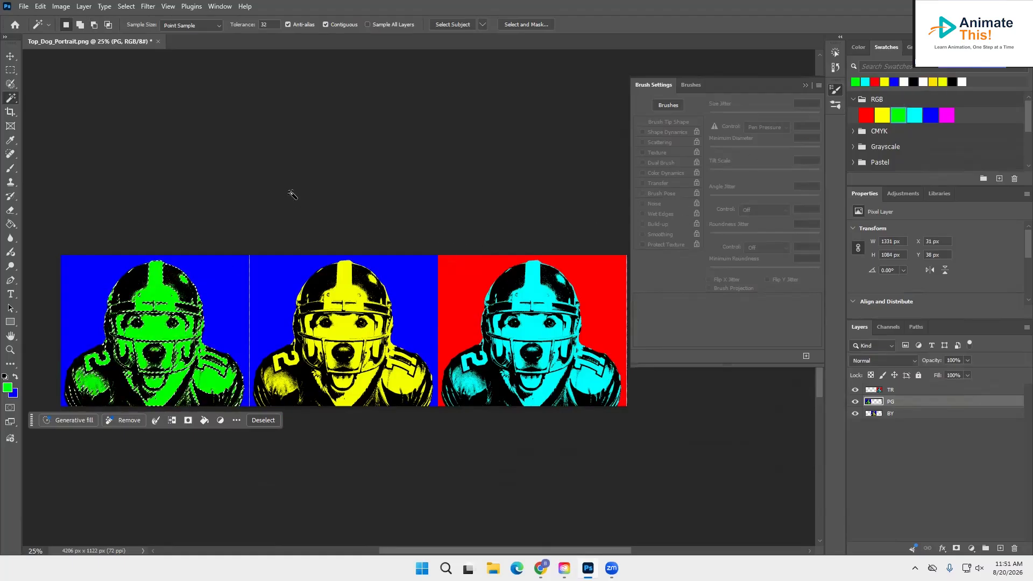
{"action": "left_click", "coordinate": [948, 115]}
{"action": "key", "text": "alt+BackSpace"}
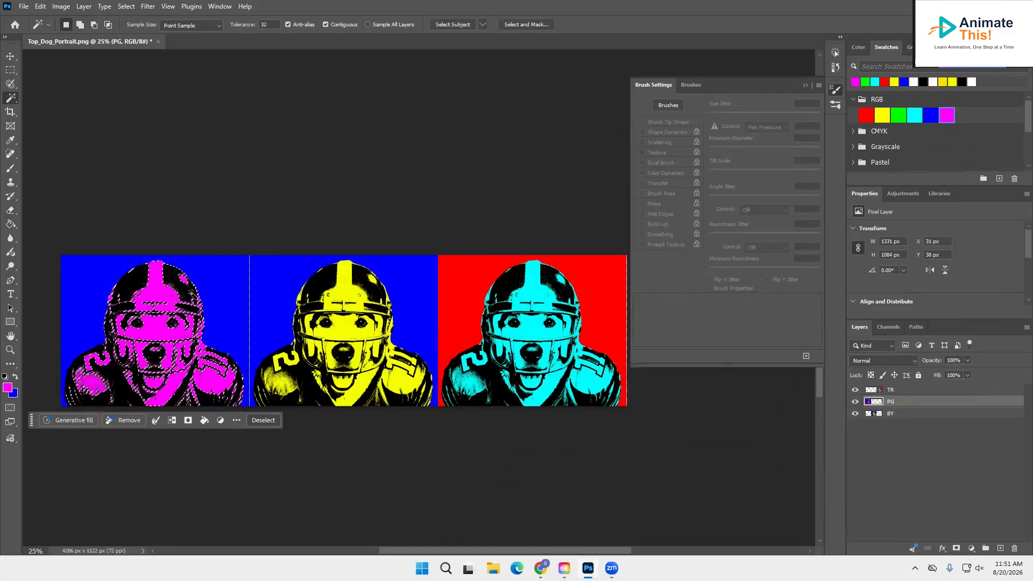
Select the PG layer's blue background including all similar pixels and fill it with RGB green.
{"action": "left_click", "coordinate": [229, 321]}
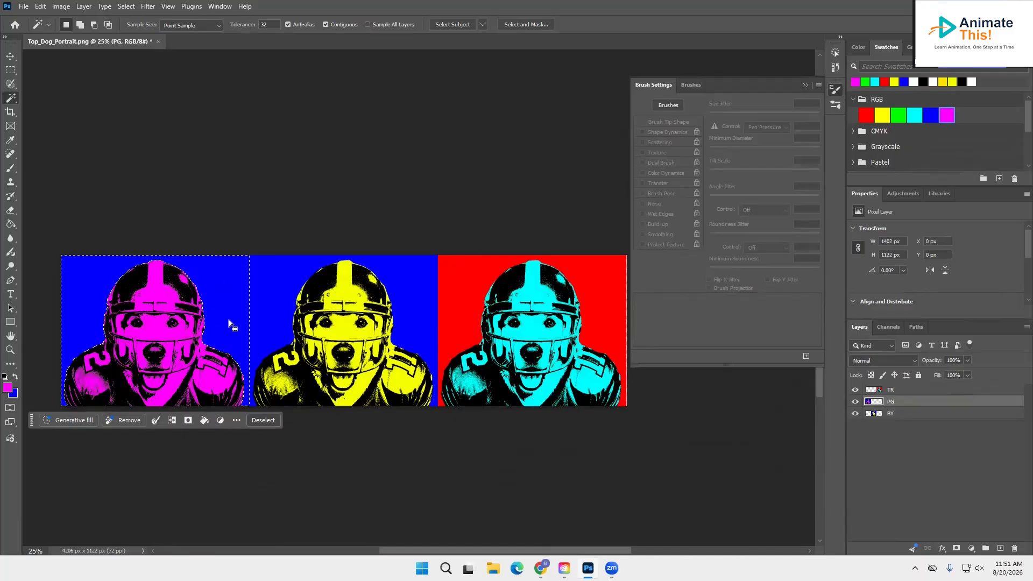
{"action": "left_click", "coordinate": [128, 7]}
{"action": "left_click", "coordinate": [153, 197]}
{"action": "left_click", "coordinate": [898, 115]}
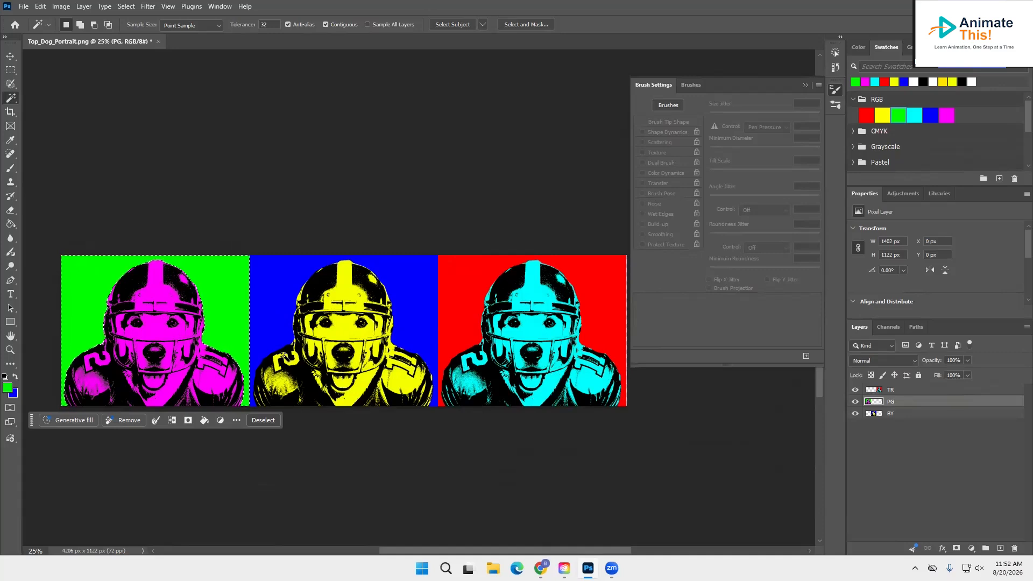
Activate the TR layer, try to select the dog's shoulder numbers, and clear the selection.
{"action": "key", "text": "ctrl+shift+i"}
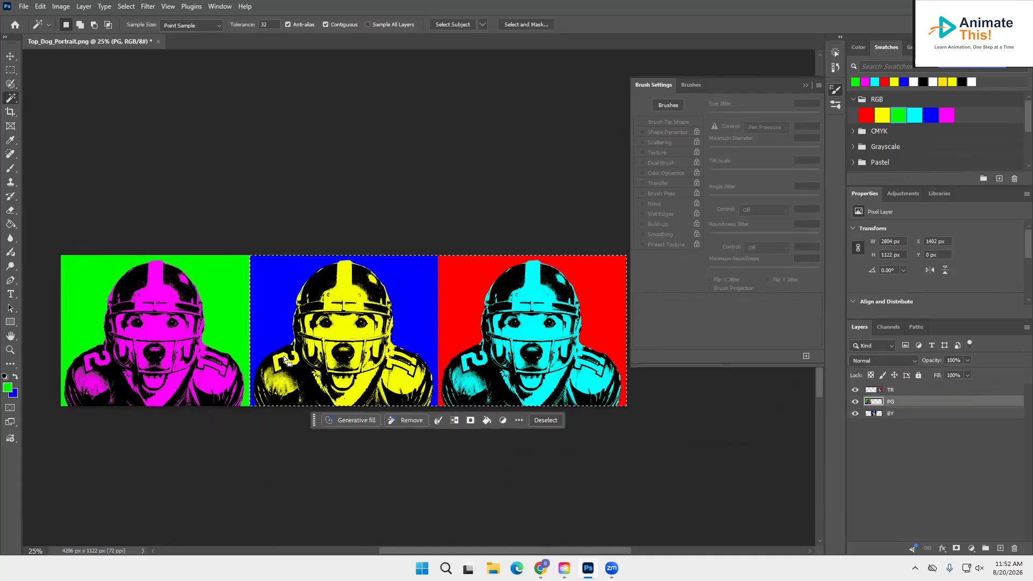
{"action": "left_click", "coordinate": [905, 391]}
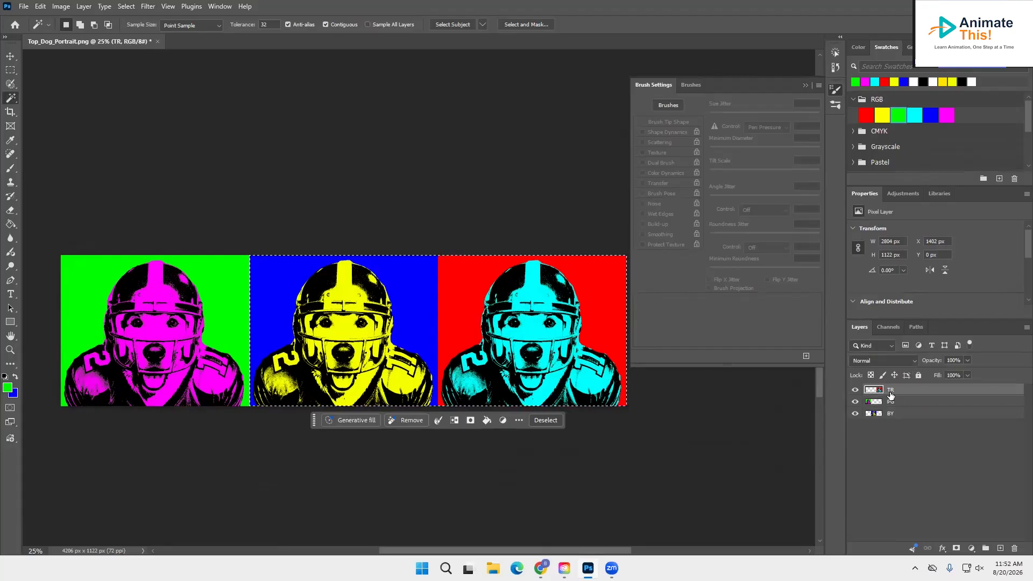
{"action": "left_click", "coordinate": [470, 357]}
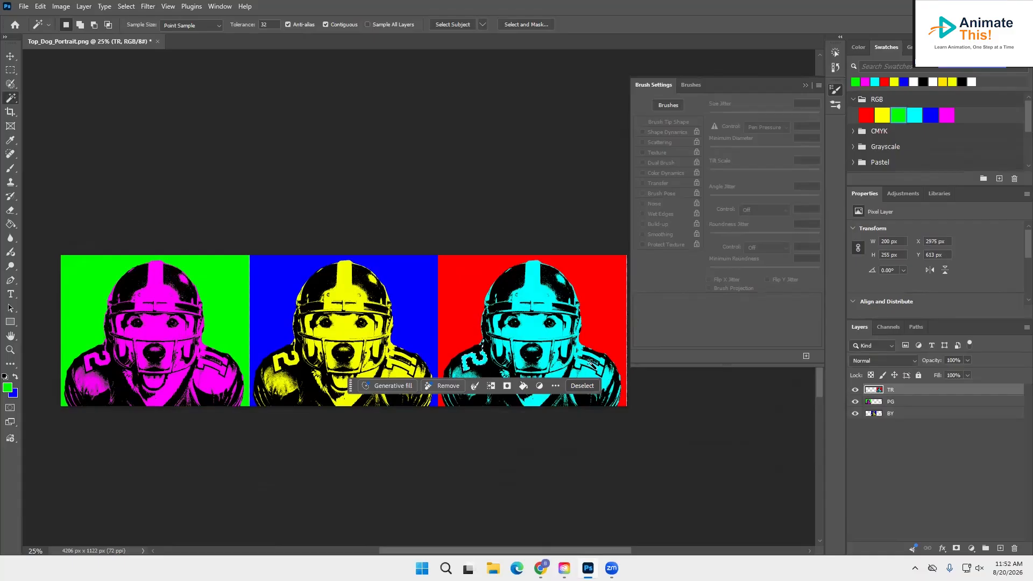
{"action": "left_click", "coordinate": [592, 368], "text": "shift"}
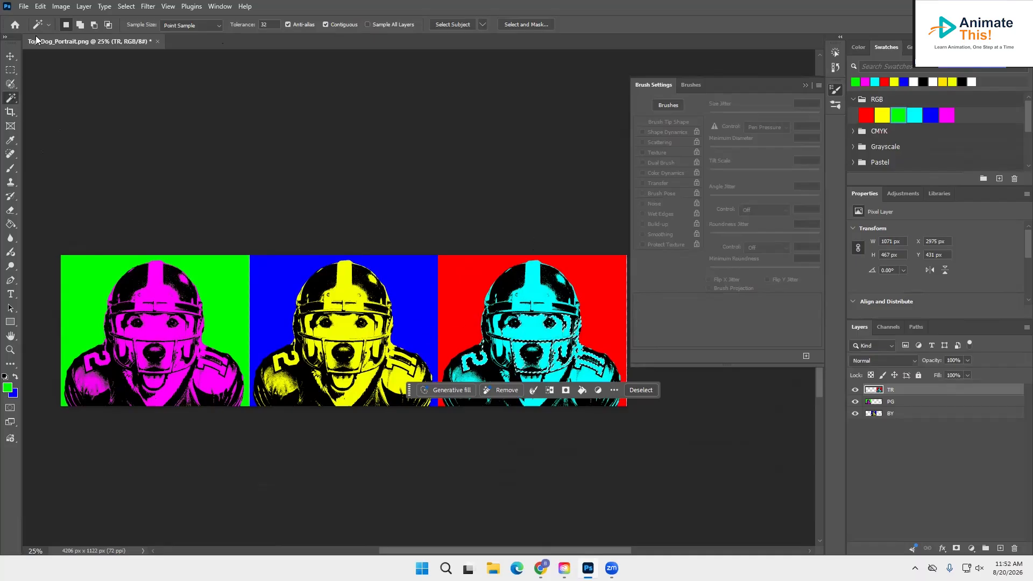
{"action": "left_click", "coordinate": [127, 6]}
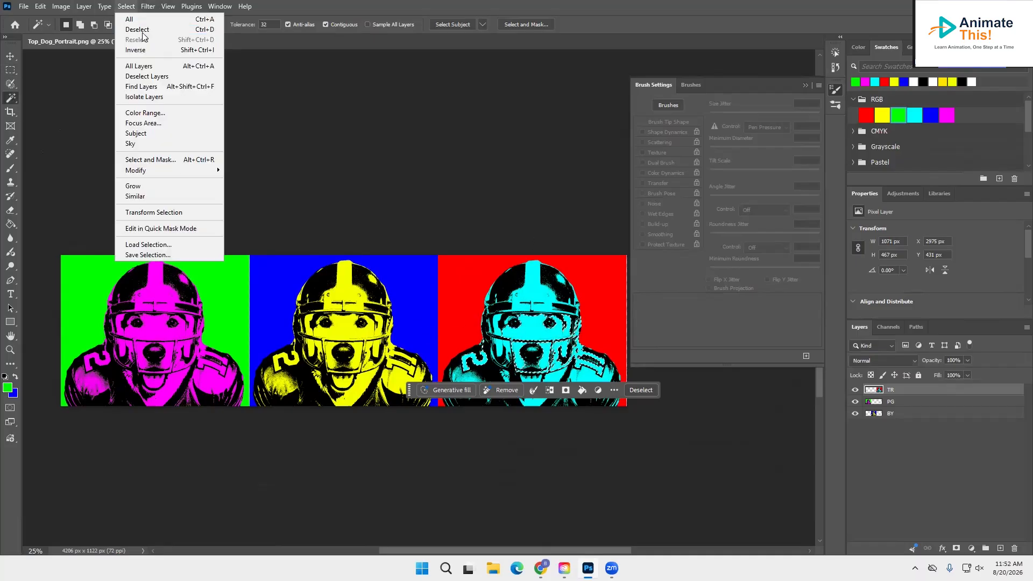
{"action": "left_click", "coordinate": [137, 30]}
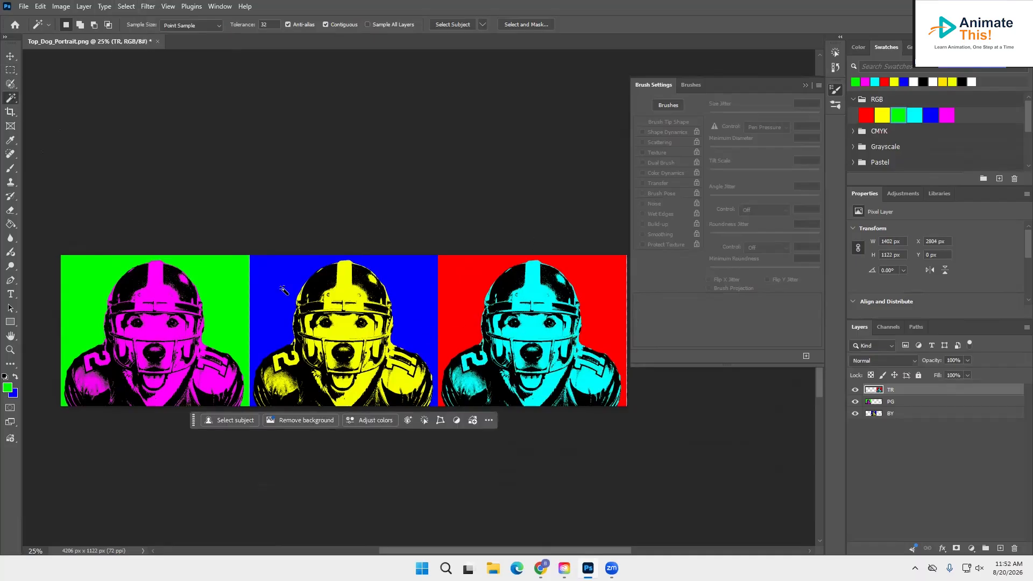
{"action": "left_click", "coordinate": [10, 410]}
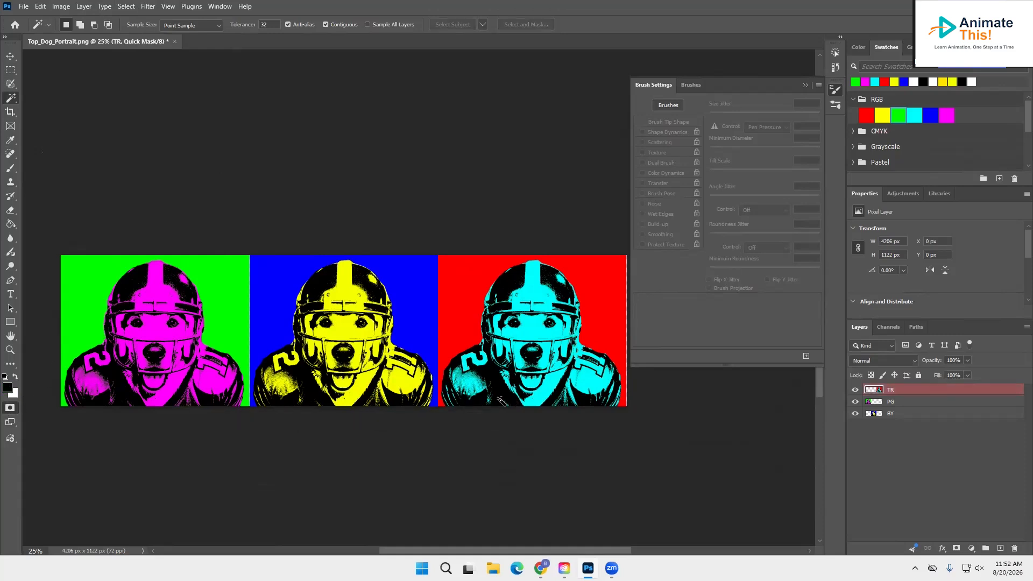
{"action": "left_click", "coordinate": [11, 169]}
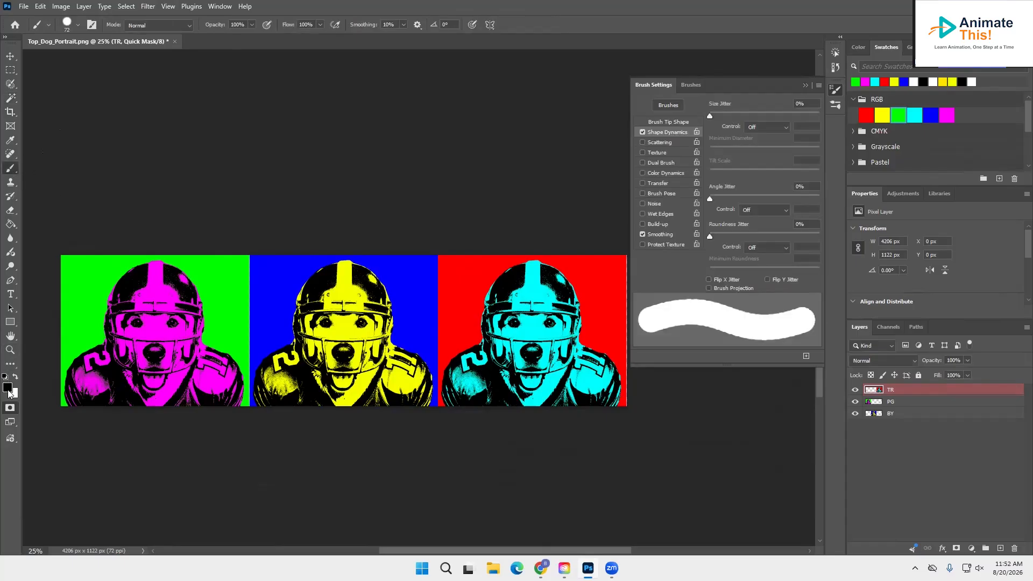
{"action": "left_click_drag", "start_coordinate": [466, 366], "coordinate": [466, 356]}
{"action": "key", "text": "ctrl+z"}
{"action": "left_click", "coordinate": [17, 382]}
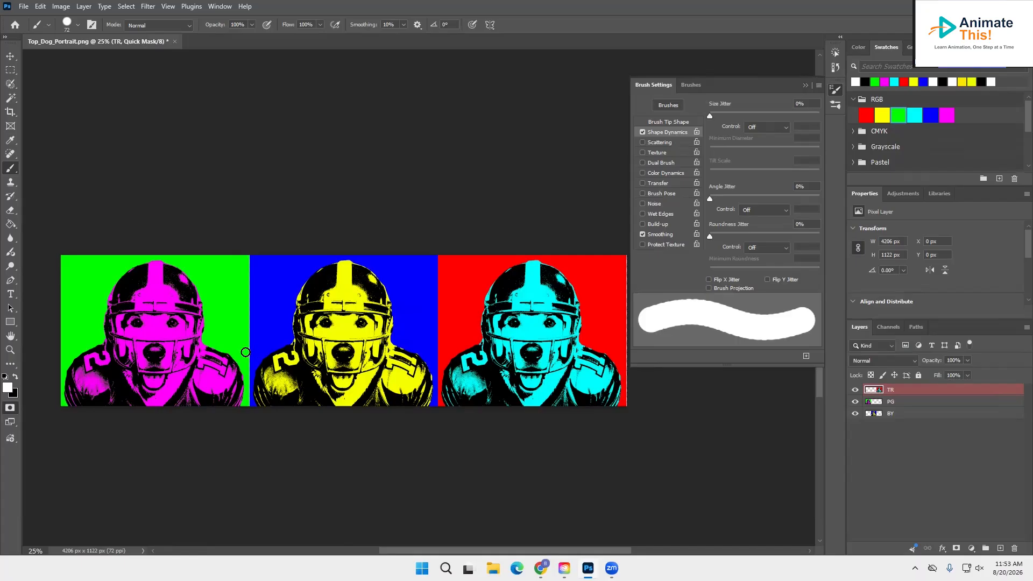
{"action": "left_click", "coordinate": [9, 410]}
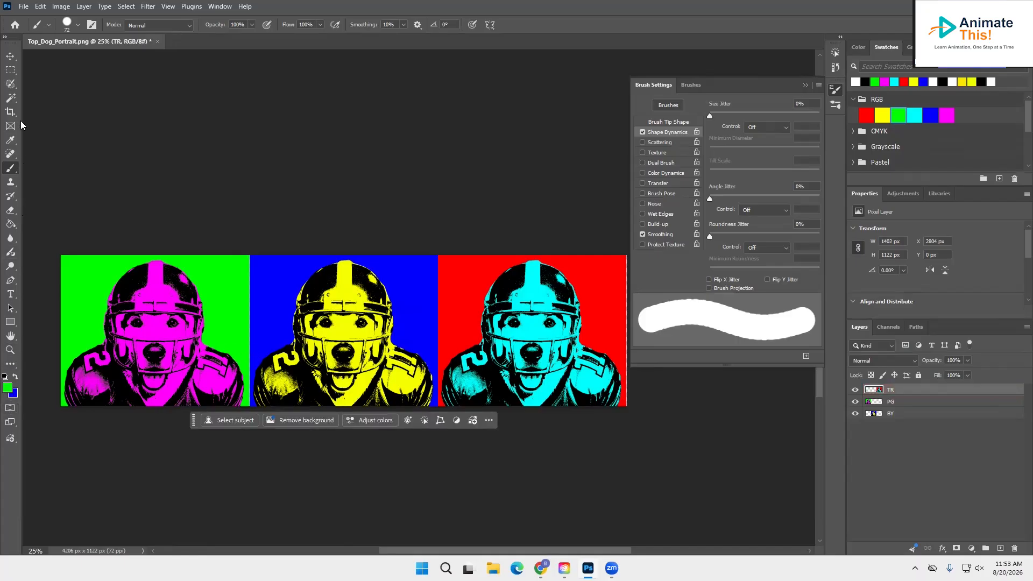
Select both shoulder numbers of the cyan dog on the TR layer with the Magic Wand.
{"action": "left_click", "coordinate": [11, 99]}
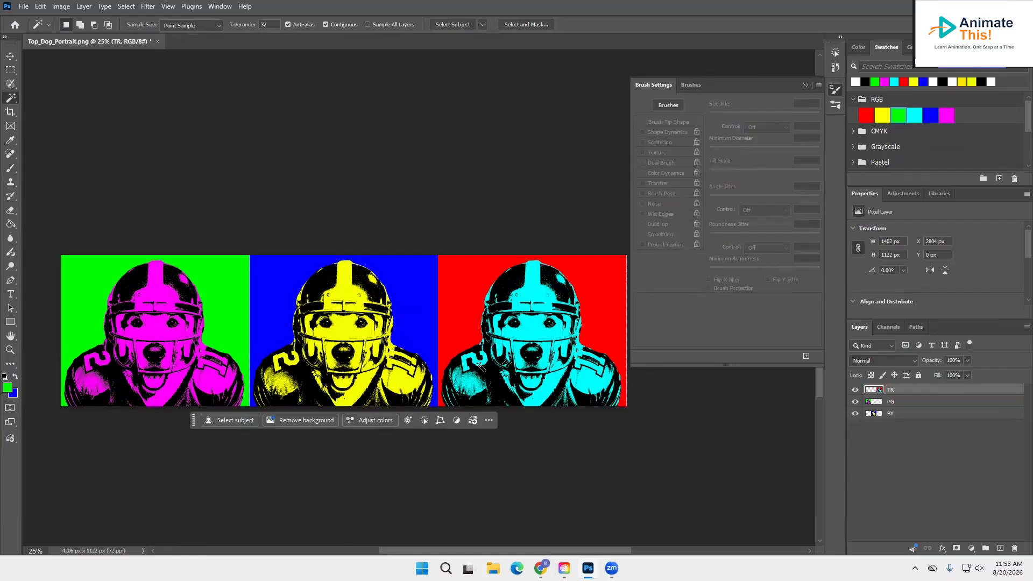
{"action": "left_click", "coordinate": [475, 359]}
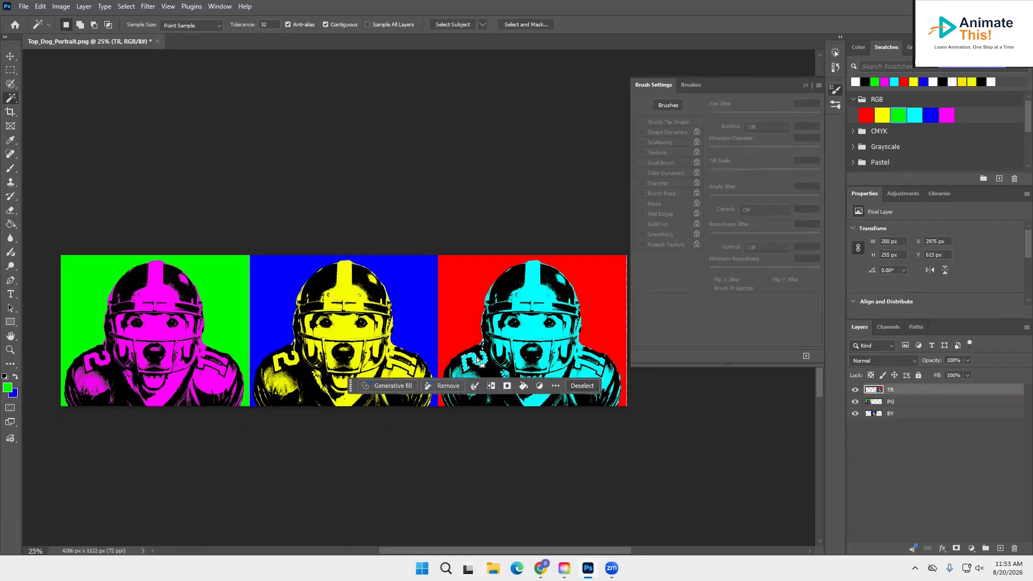
{"action": "left_click", "coordinate": [580, 367], "text": "shift"}
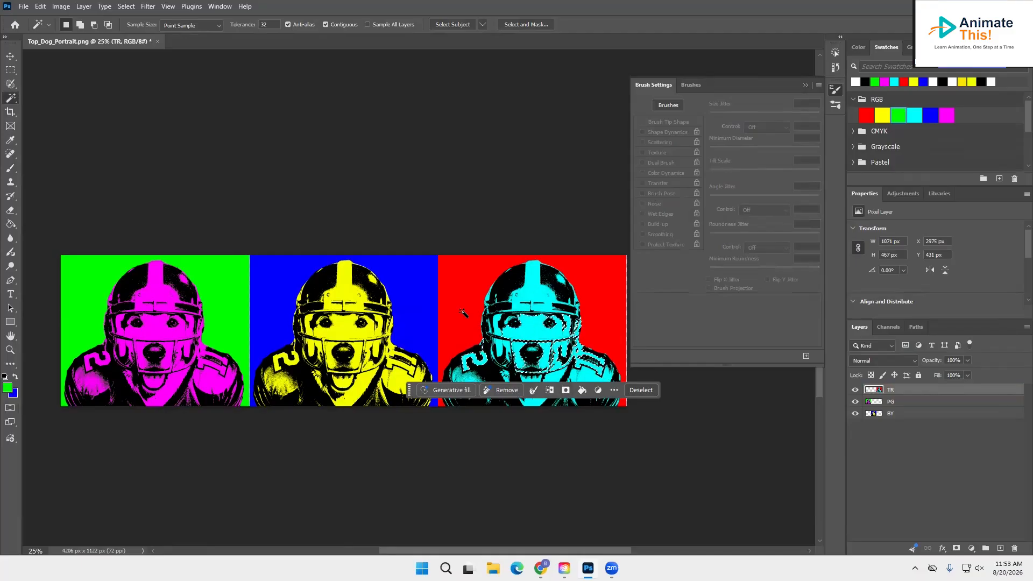
Bring the TR number selection into Select and Mask, check the view modes, and enlarge the brush.
{"action": "left_click", "coordinate": [527, 25]}
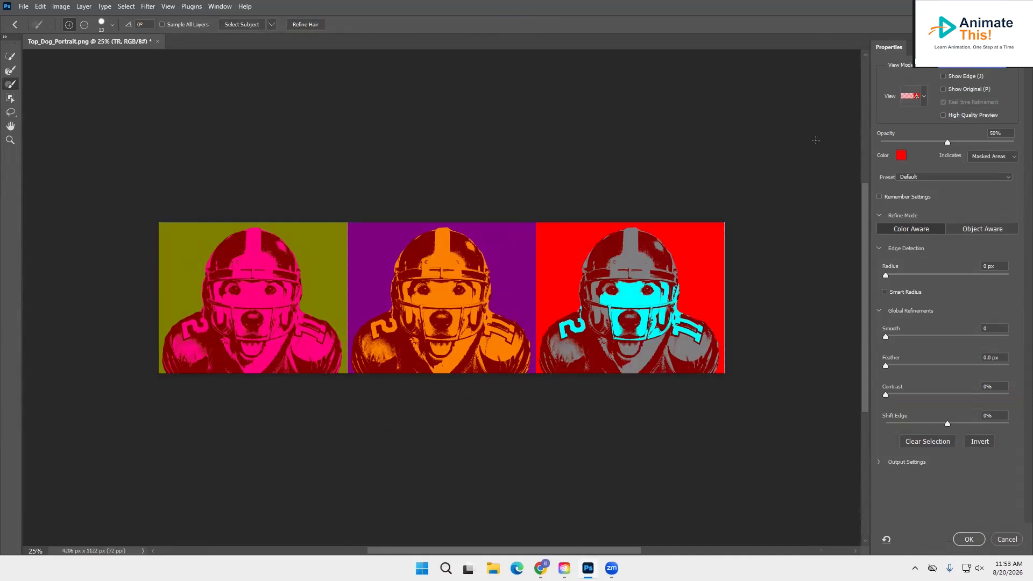
{"action": "left_click", "coordinate": [926, 96]}
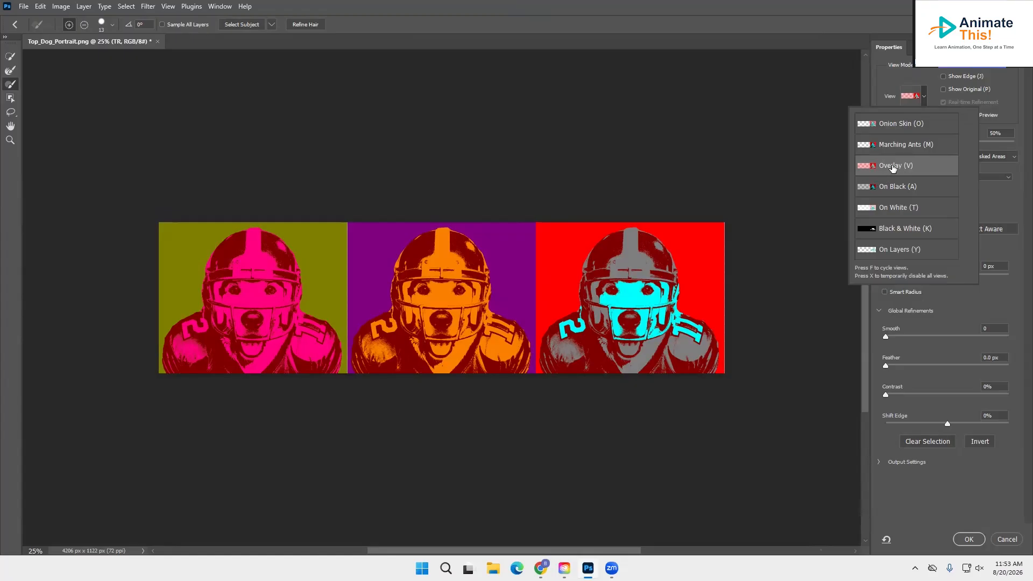
{"action": "left_click", "coordinate": [880, 74]}
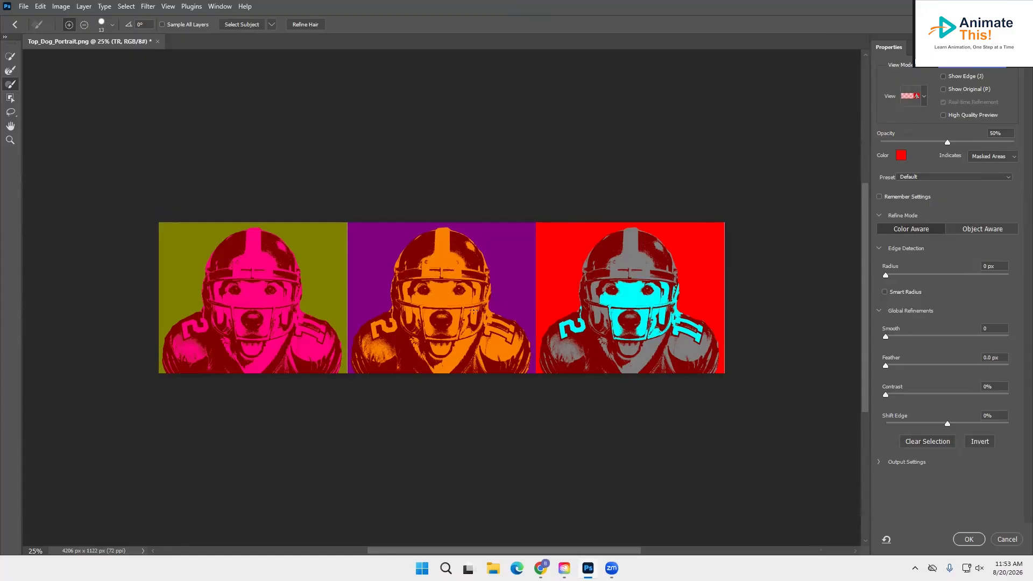
{"action": "left_click", "coordinate": [111, 24]}
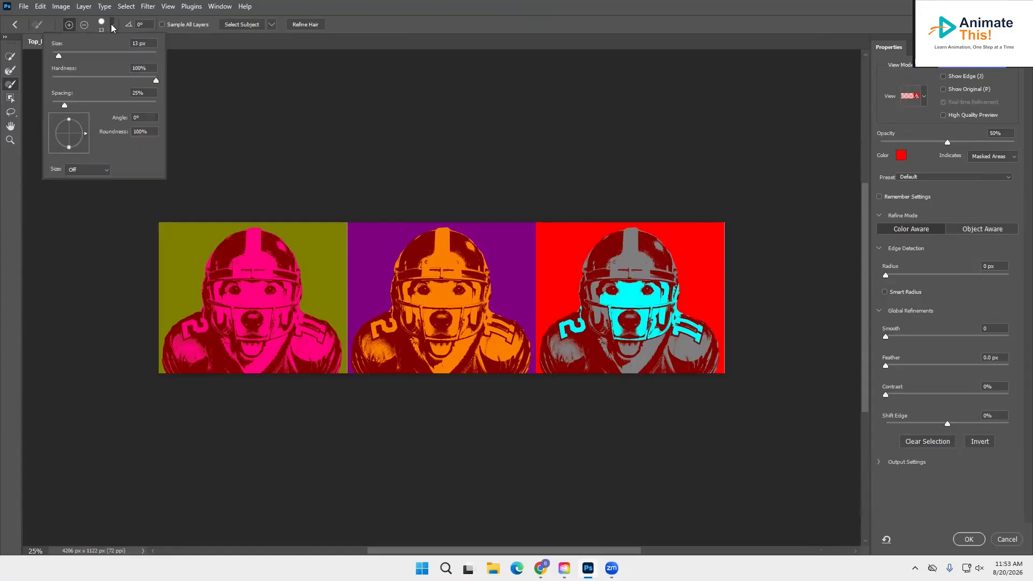
{"action": "left_click", "coordinate": [81, 58]}
{"action": "left_click_drag", "start_coordinate": [79, 61], "coordinate": [97, 61]}
{"action": "left_click", "coordinate": [678, 289]}
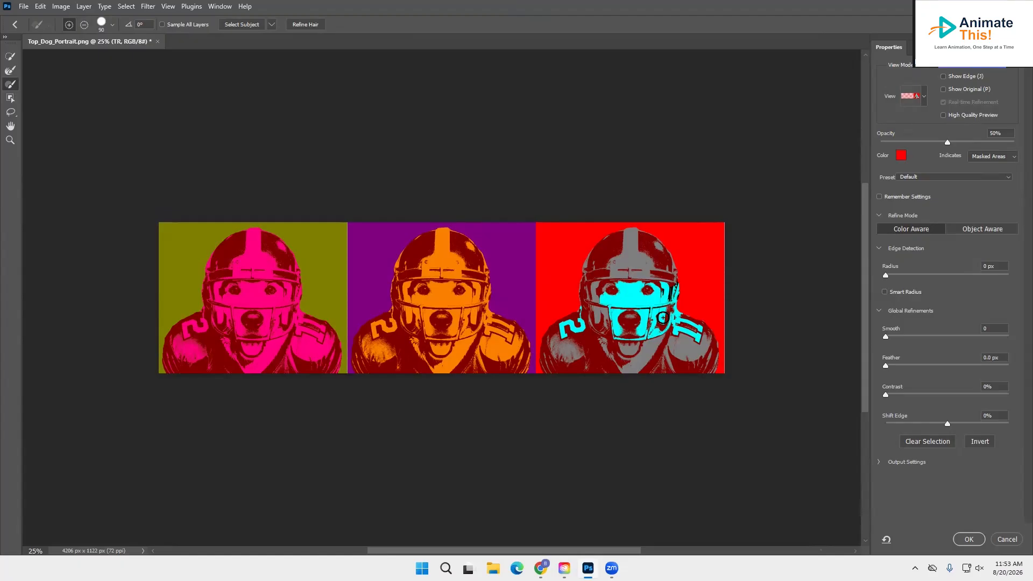
Subtract the dog's face and face mask from the selection, leaving the shoulder numbers, and apply the refinement.
{"action": "key", "text": "alt"}
{"action": "mouse_move", "coordinate": [665, 319]}
{"action": "left_mouse_down"}
{"action": "mouse_move", "coordinate": [671, 276]}
{"action": "mouse_move", "coordinate": [656, 339]}
{"action": "mouse_move", "coordinate": [653, 321]}
{"action": "mouse_move", "coordinate": [648, 347]}
{"action": "mouse_move", "coordinate": [637, 326]}
{"action": "mouse_move", "coordinate": [621, 351]}
{"action": "mouse_move", "coordinate": [613, 316]}
{"action": "mouse_move", "coordinate": [579, 310]}
{"action": "mouse_move", "coordinate": [608, 302]}
{"action": "mouse_move", "coordinate": [603, 278]}
{"action": "mouse_move", "coordinate": [620, 322]}
{"action": "mouse_move", "coordinate": [602, 296]}
{"action": "mouse_move", "coordinate": [616, 266]}
{"action": "mouse_move", "coordinate": [624, 305]}
{"action": "mouse_move", "coordinate": [654, 331]}
{"action": "mouse_move", "coordinate": [638, 267]}
{"action": "mouse_move", "coordinate": [639, 321]}
{"action": "mouse_move", "coordinate": [658, 280]}
{"action": "mouse_move", "coordinate": [666, 318]}
{"action": "left_mouse_up"}
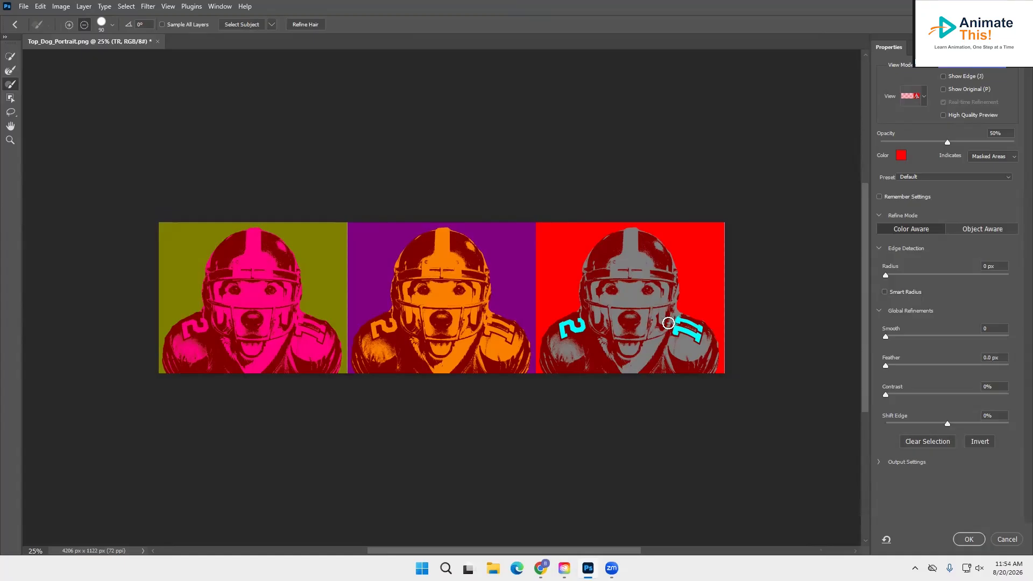
{"action": "key", "text": "alt"}
{"action": "left_click", "coordinate": [969, 540]}
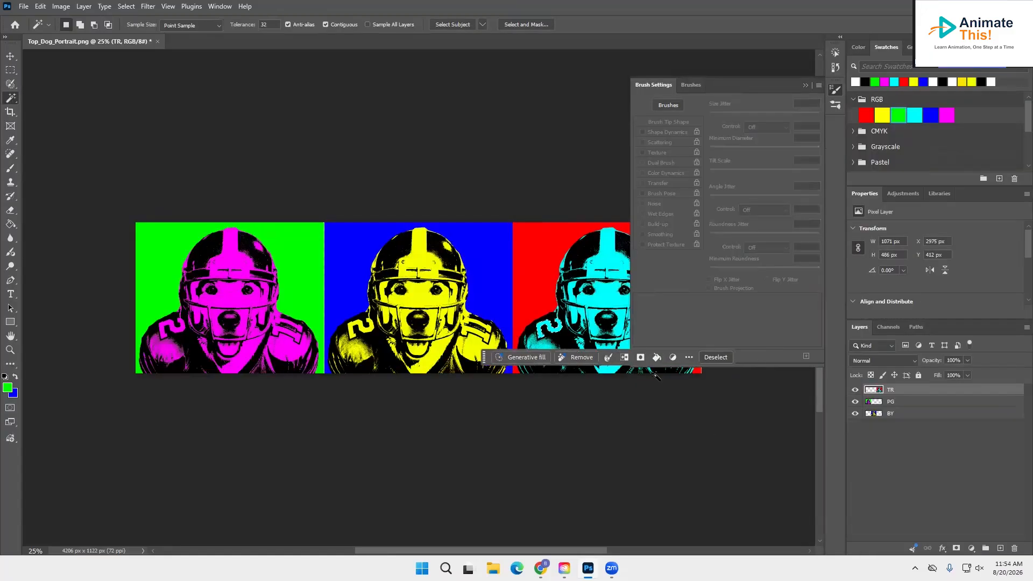
Remove the stray spot beside the helmet from the selection using Select and Mask, and fill the TR shoulder numbers with RGB blue.
{"action": "left_click", "coordinate": [805, 86]}
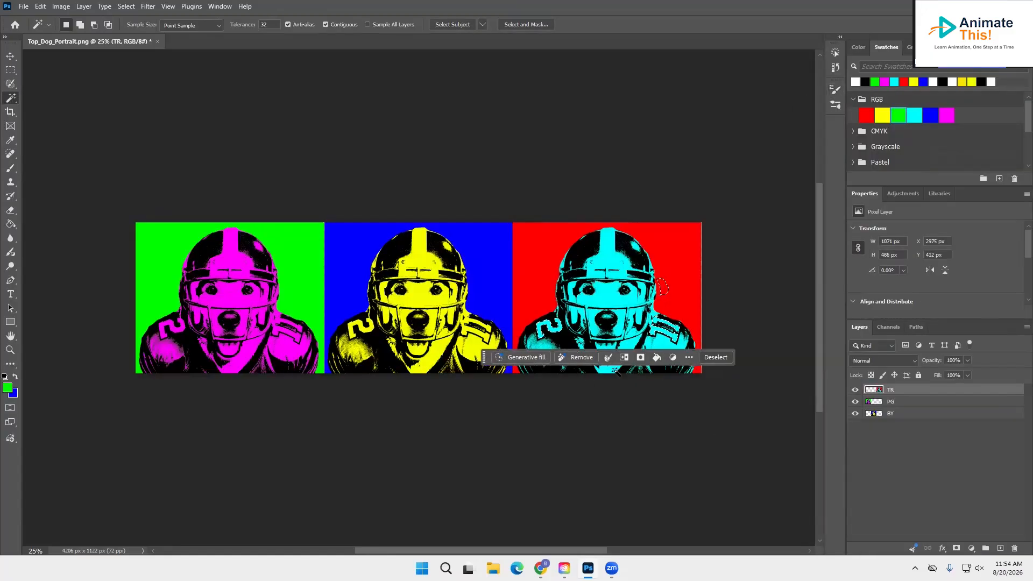
{"action": "left_click", "coordinate": [511, 24]}
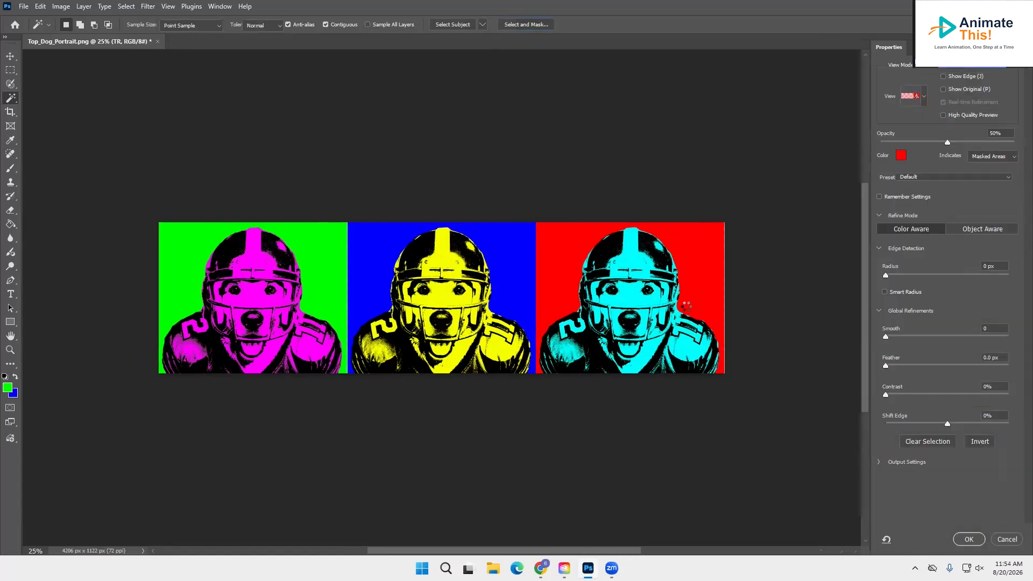
{"action": "key", "text": "alt"}
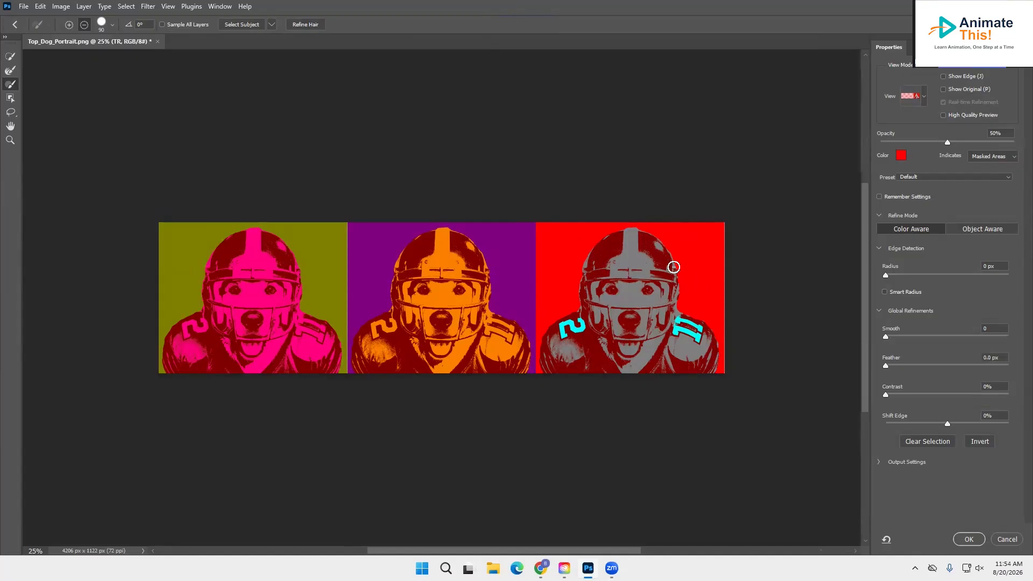
{"action": "left_click", "coordinate": [962, 538]}
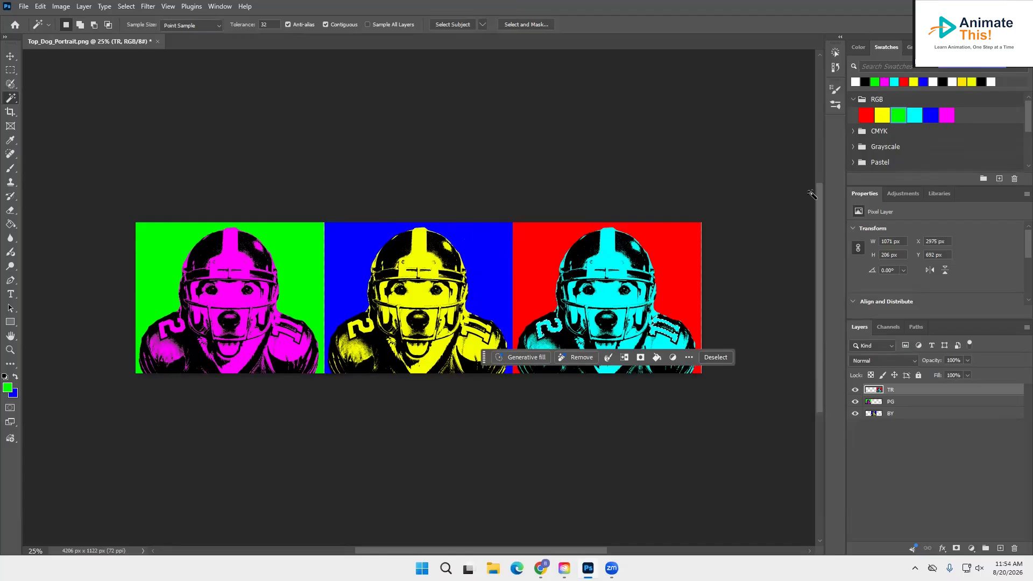
{"action": "left_click", "coordinate": [932, 112]}
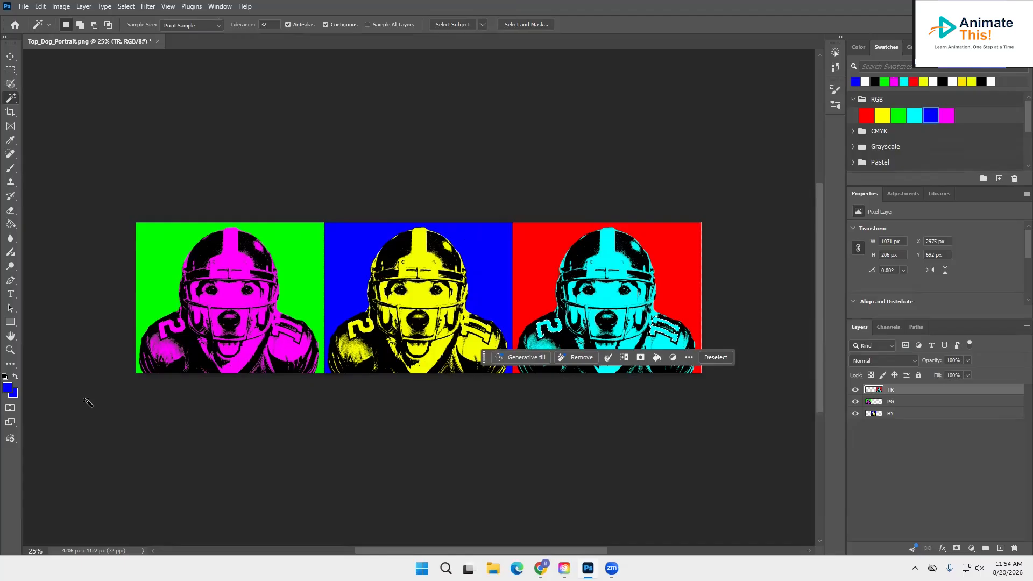
{"action": "key", "text": "alt+BackSpace"}
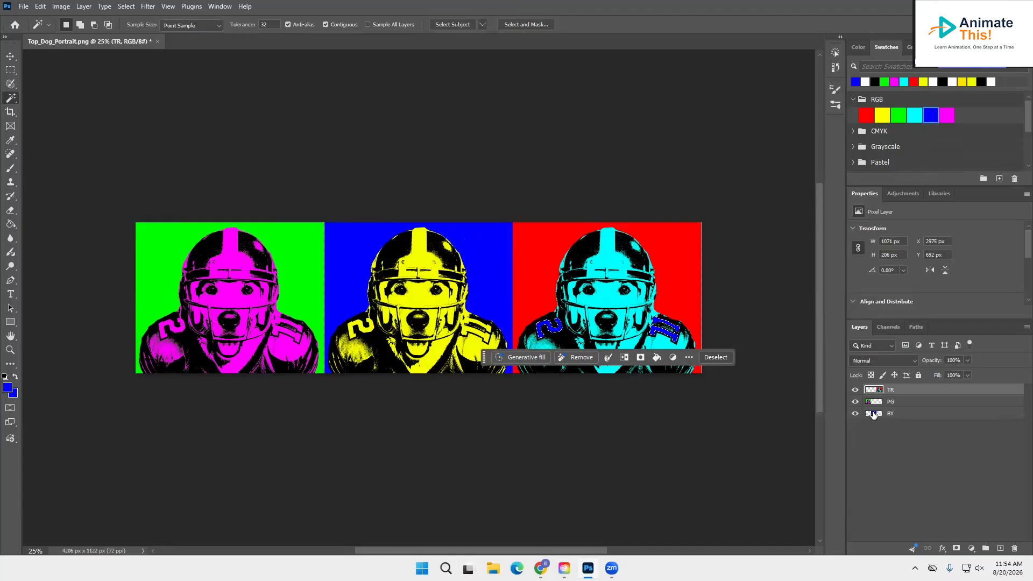
Select both shoulder numbers of the magenta dog on the PG layer with the Magic Wand.
{"action": "left_click", "coordinate": [893, 403]}
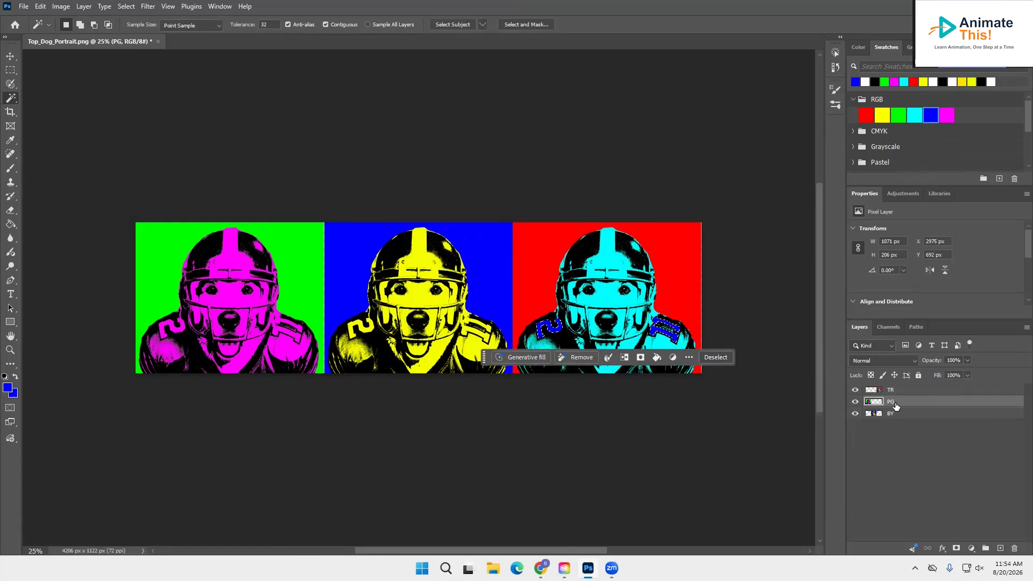
{"action": "left_click", "coordinate": [175, 330]}
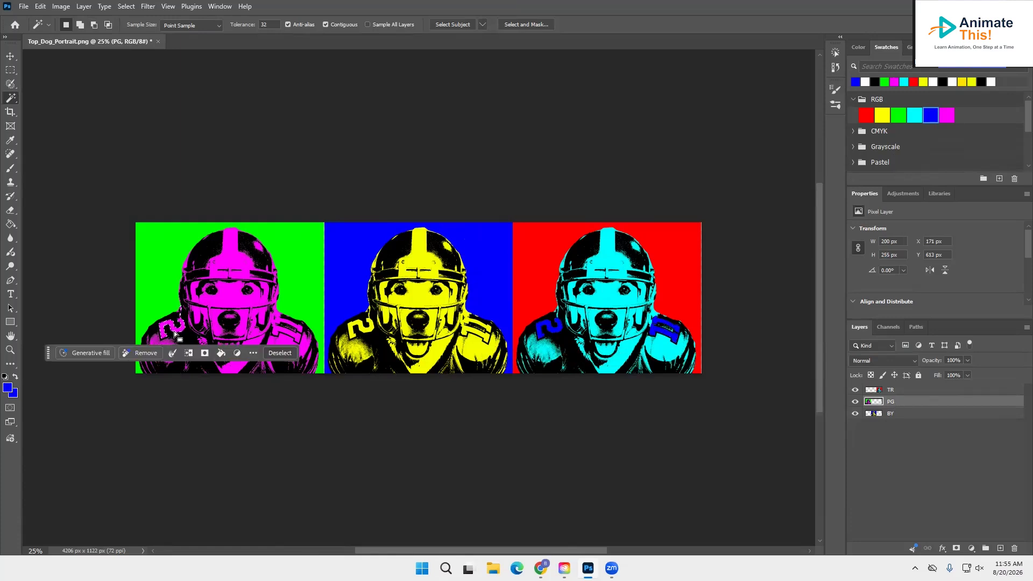
{"action": "key", "text": "shift"}
{"action": "left_click", "coordinate": [277, 333], "text": "shift"}
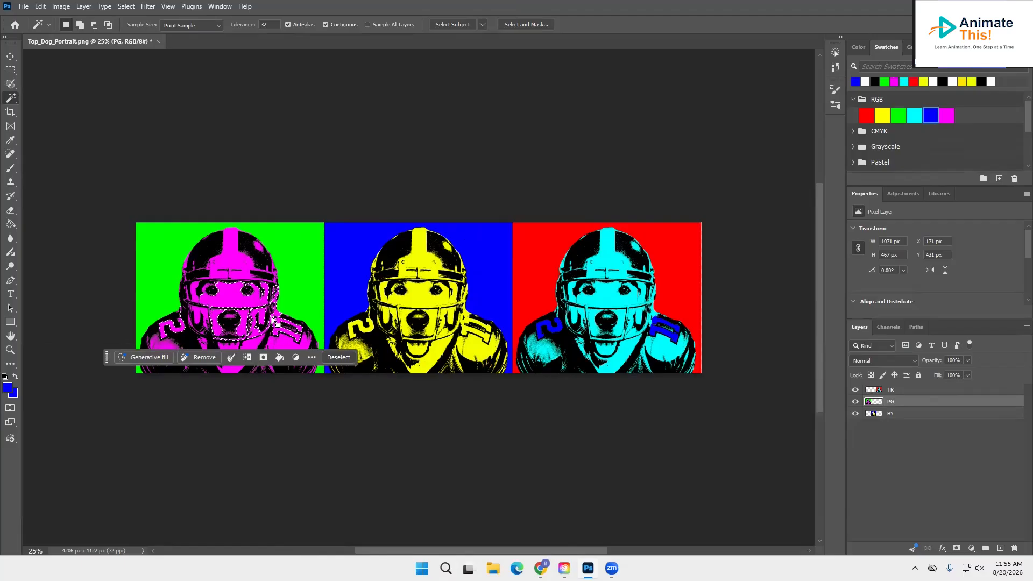
Subtract the magenta dog's face from the selection in Select and Mask, and fill the PG shoulder numbers with RGB red.
{"action": "left_click", "coordinate": [510, 24]}
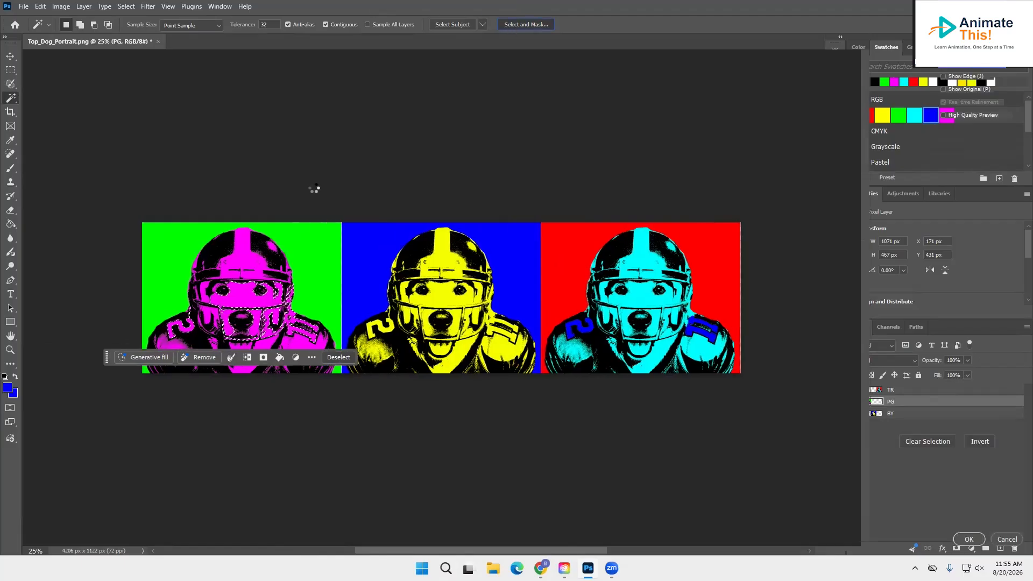
{"action": "key", "text": "alt"}
{"action": "mouse_move", "coordinate": [204, 312]}
{"action": "left_mouse_down"}
{"action": "mouse_move", "coordinate": [231, 297]}
{"action": "mouse_move", "coordinate": [228, 281]}
{"action": "mouse_move", "coordinate": [226, 336]}
{"action": "mouse_move", "coordinate": [241, 264]}
{"action": "mouse_move", "coordinate": [248, 363]}
{"action": "mouse_move", "coordinate": [254, 271]}
{"action": "mouse_move", "coordinate": [257, 335]}
{"action": "mouse_move", "coordinate": [265, 281]}
{"action": "mouse_move", "coordinate": [266, 359]}
{"action": "mouse_move", "coordinate": [272, 277]}
{"action": "mouse_move", "coordinate": [269, 341]}
{"action": "mouse_move", "coordinate": [283, 279]}
{"action": "mouse_move", "coordinate": [301, 298]}
{"action": "mouse_move", "coordinate": [279, 335]}
{"action": "mouse_move", "coordinate": [288, 299]}
{"action": "left_mouse_up"}
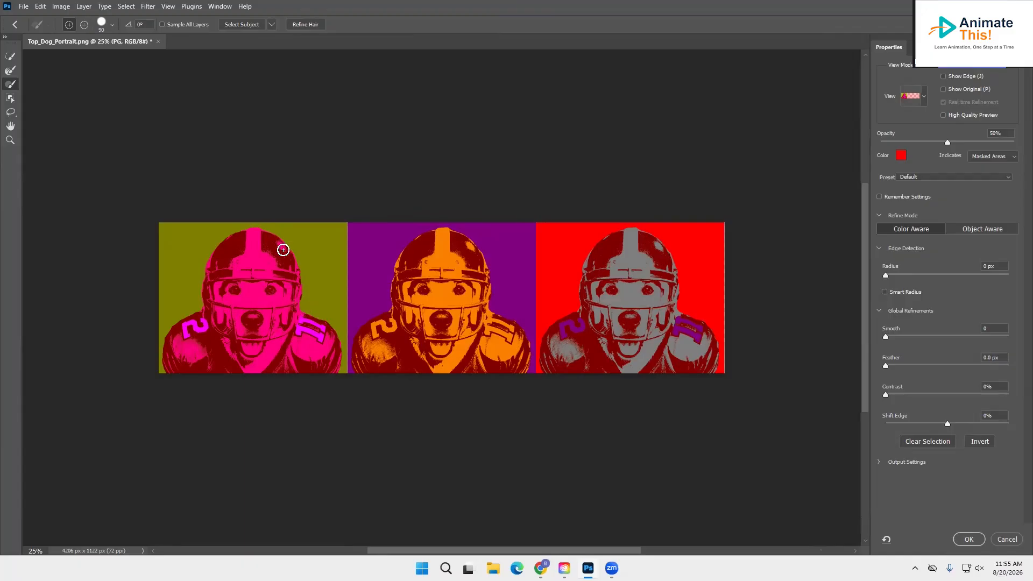
{"action": "left_click", "coordinate": [969, 540]}
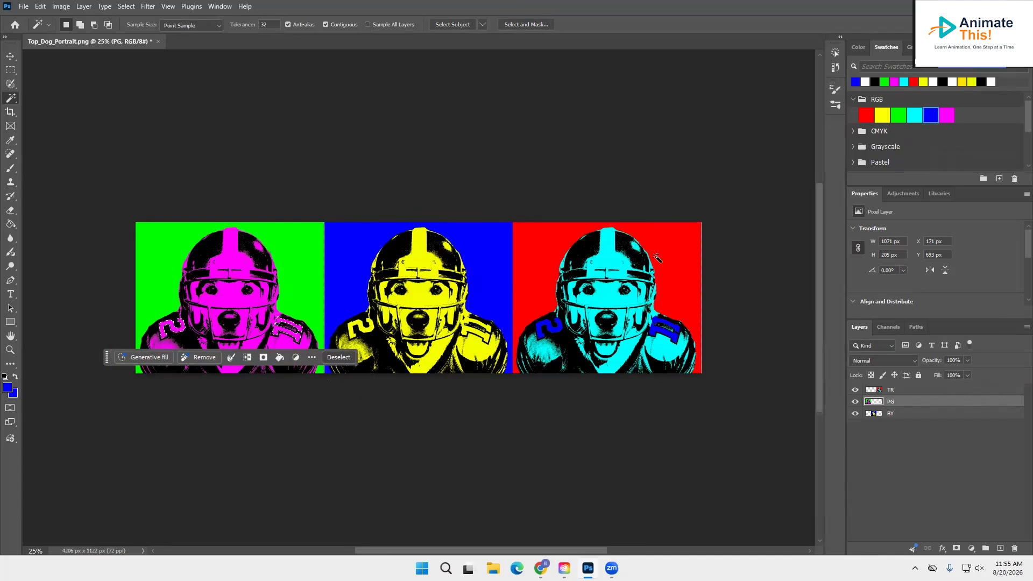
{"action": "left_click", "coordinate": [866, 113]}
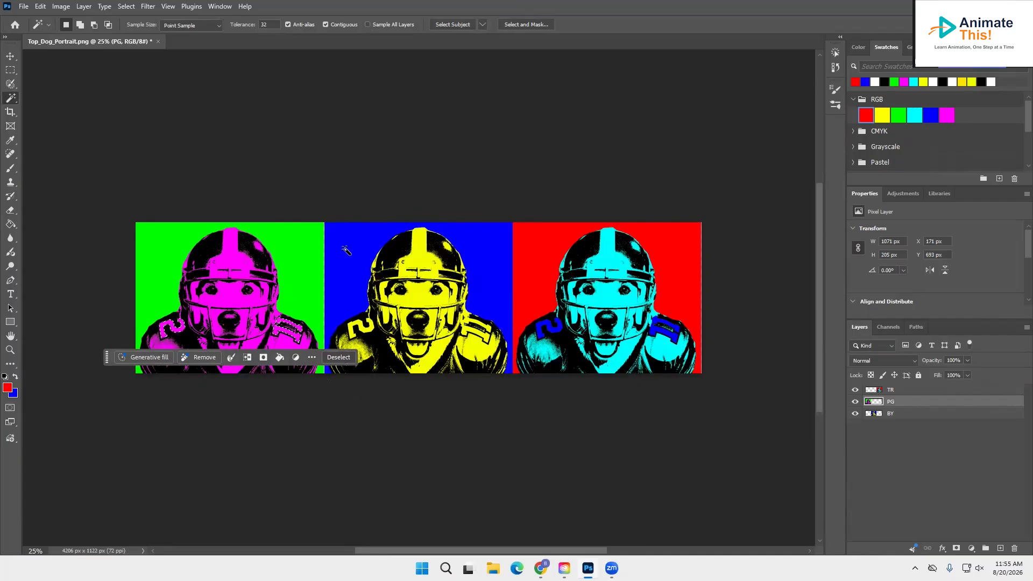
{"action": "key", "text": "alt+BackSpace"}
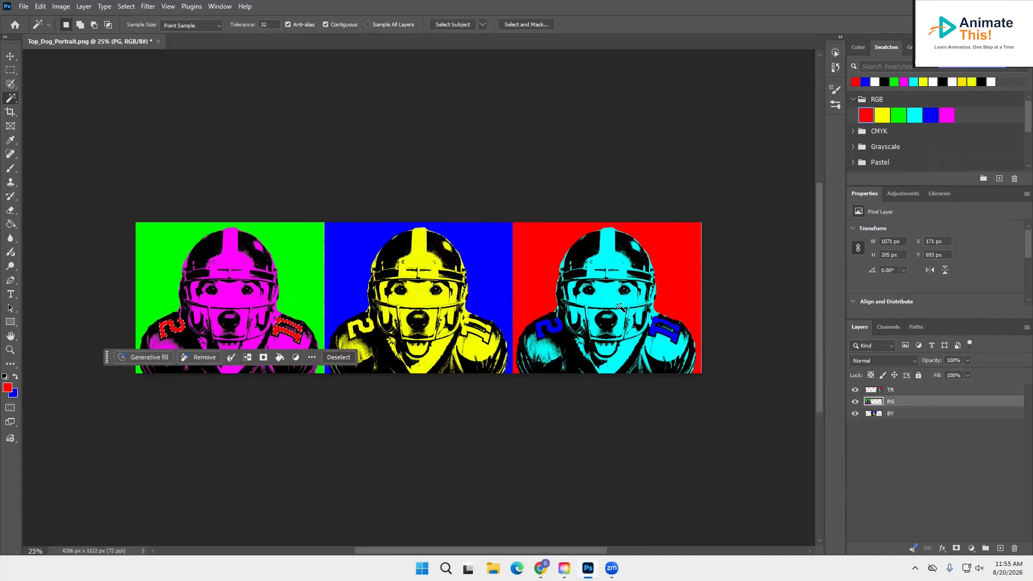
Select both shoulder numbers of the yellow dog on the BY layer with the Magic Wand.
{"action": "left_click", "coordinate": [904, 417]}
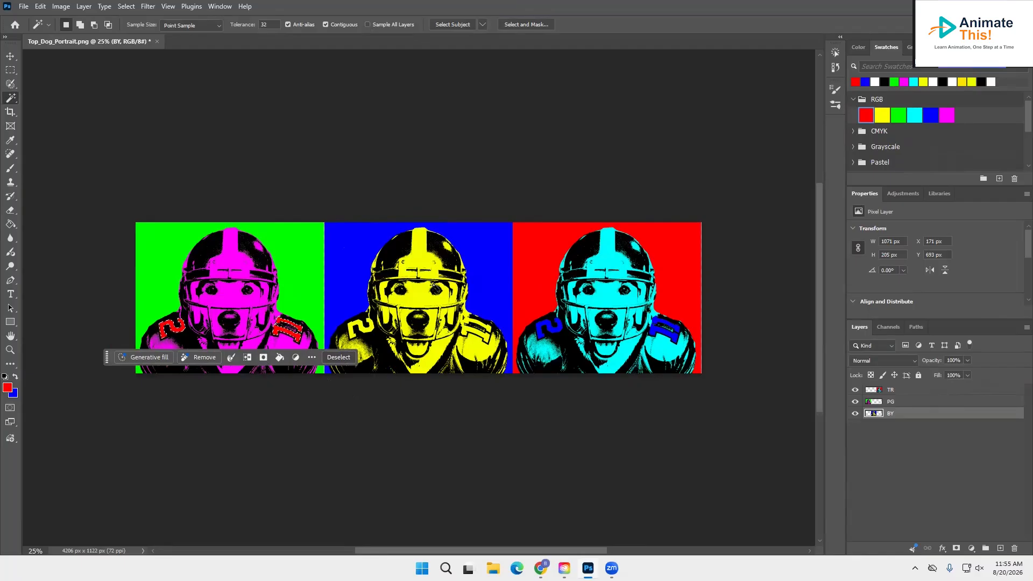
{"action": "left_click", "coordinate": [365, 329]}
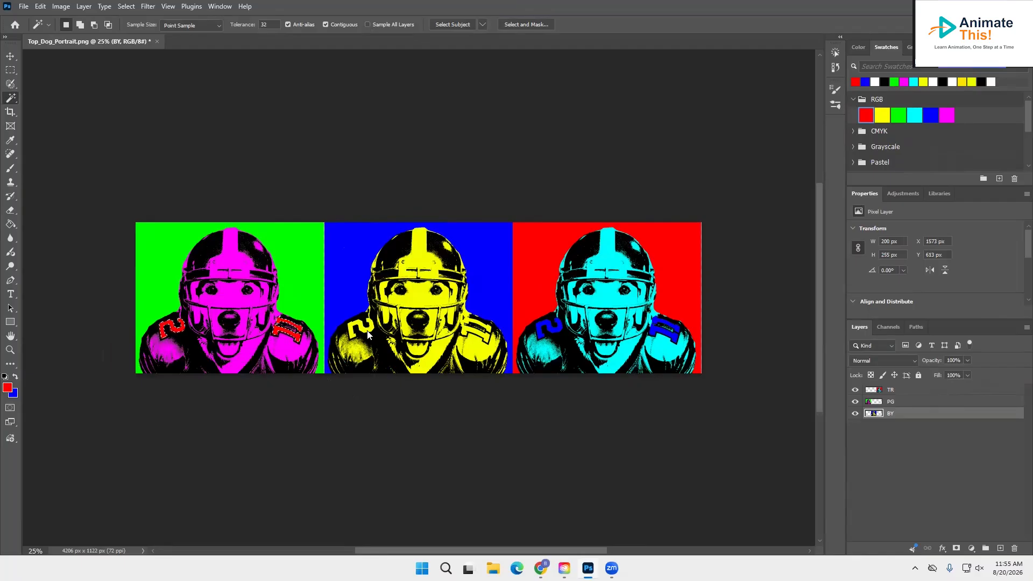
{"action": "left_click", "coordinate": [477, 339], "text": "shift"}
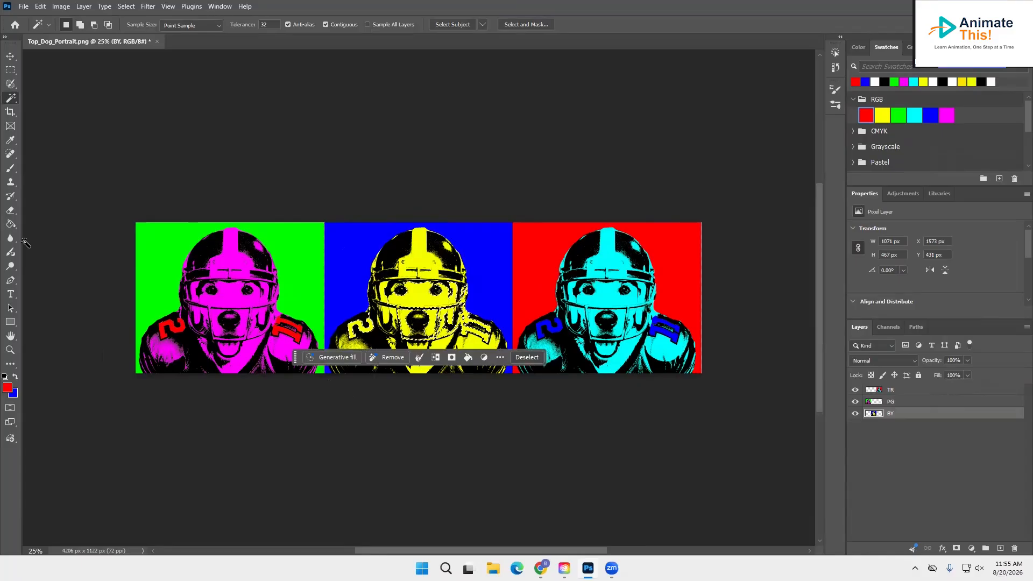
Subtract the yellow dog's face from the selection in Select and Mask, and fill the BY shoulder numbers with RGB green.
{"action": "left_click", "coordinate": [514, 25]}
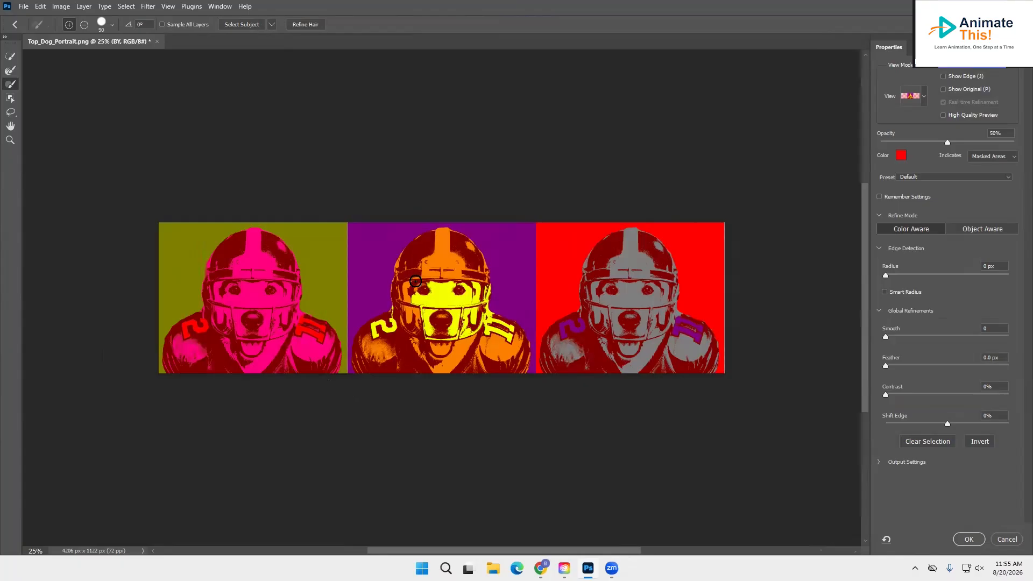
{"action": "mouse_move", "coordinate": [415, 284]}
{"action": "left_mouse_down"}
{"action": "mouse_move", "coordinate": [424, 332]}
{"action": "mouse_move", "coordinate": [410, 293]}
{"action": "mouse_move", "coordinate": [413, 318]}
{"action": "mouse_move", "coordinate": [424, 288]}
{"action": "mouse_move", "coordinate": [416, 321]}
{"action": "mouse_move", "coordinate": [391, 308]}
{"action": "mouse_move", "coordinate": [431, 326]}
{"action": "mouse_move", "coordinate": [440, 307]}
{"action": "mouse_move", "coordinate": [440, 322]}
{"action": "mouse_move", "coordinate": [432, 252]}
{"action": "mouse_move", "coordinate": [455, 344]}
{"action": "mouse_move", "coordinate": [458, 279]}
{"action": "mouse_move", "coordinate": [463, 330]}
{"action": "mouse_move", "coordinate": [470, 282]}
{"action": "mouse_move", "coordinate": [470, 335]}
{"action": "left_mouse_up"}
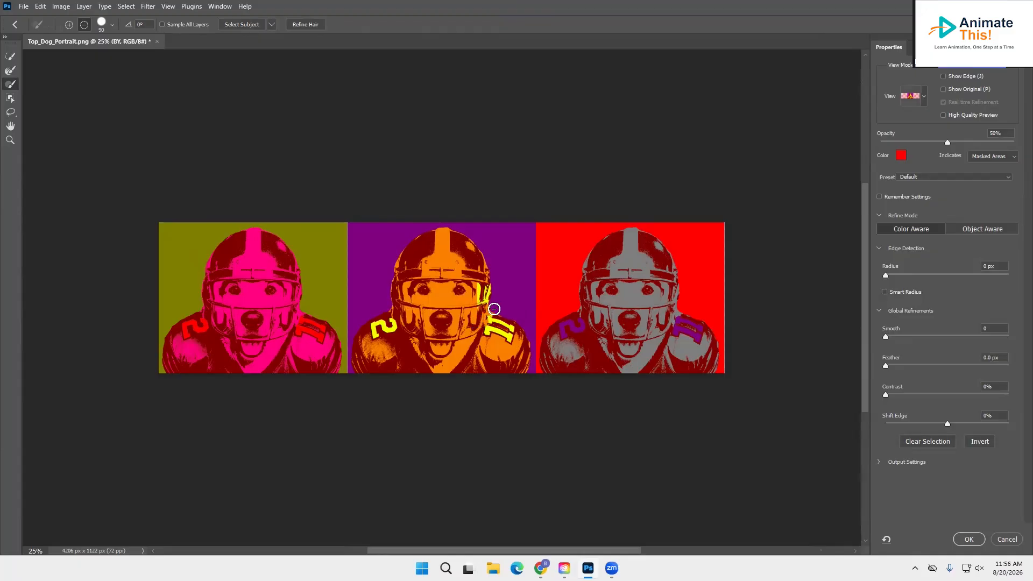
{"action": "mouse_move", "coordinate": [491, 309]}
{"action": "left_mouse_down"}
{"action": "mouse_move", "coordinate": [491, 281]}
{"action": "mouse_move", "coordinate": [475, 307]}
{"action": "left_mouse_up"}
{"action": "left_click", "coordinate": [969, 540]}
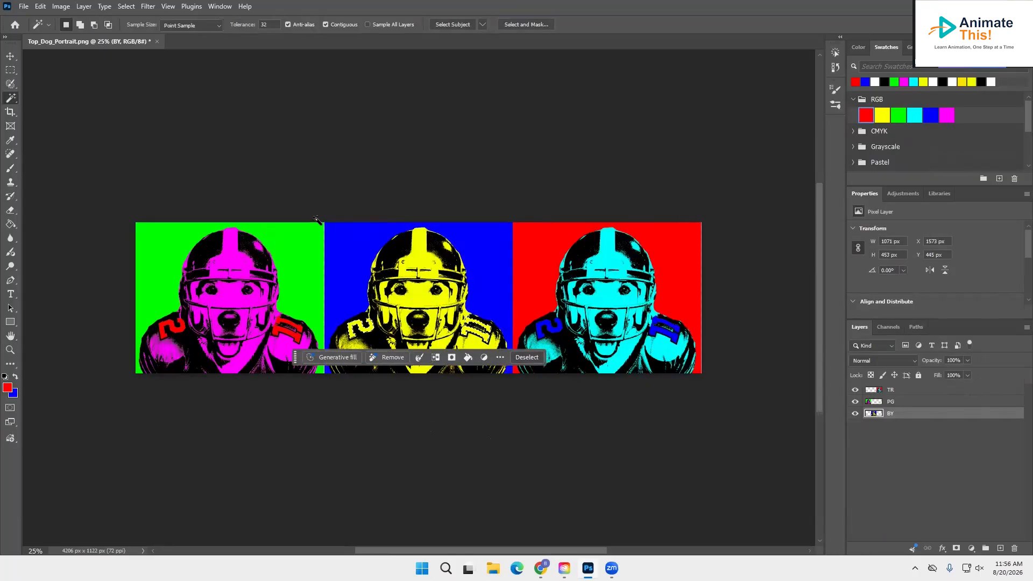
{"action": "left_click", "coordinate": [899, 113]}
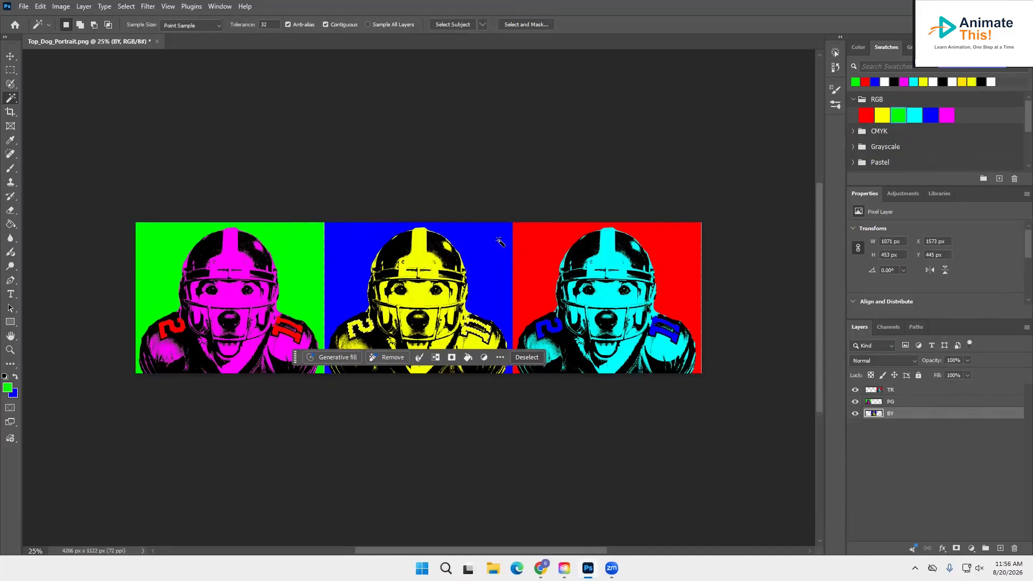
{"action": "key", "text": "alt+BackSpace"}
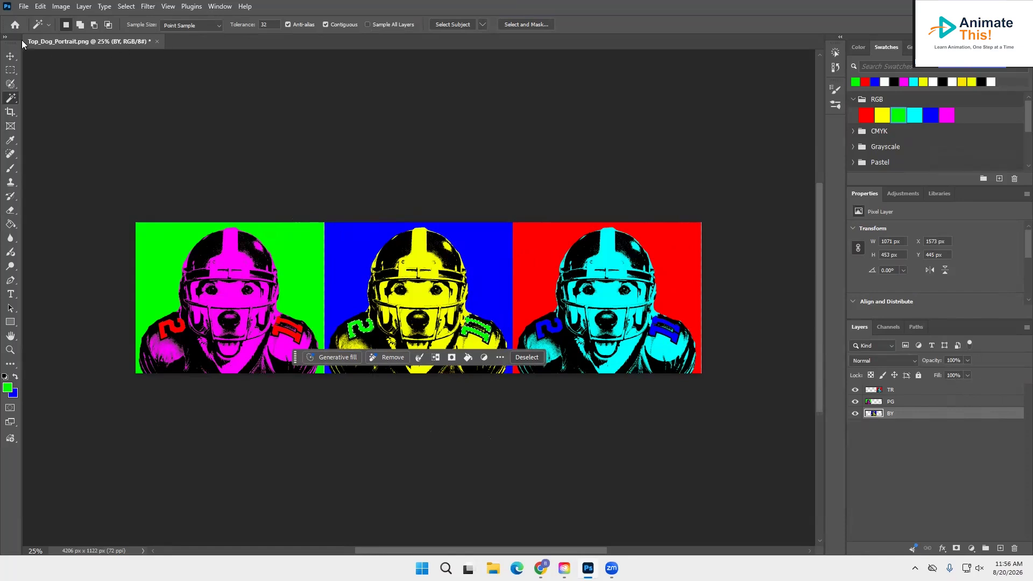
{"action": "left_click", "coordinate": [11, 56]}
{"action": "left_click", "coordinate": [673, 267]}
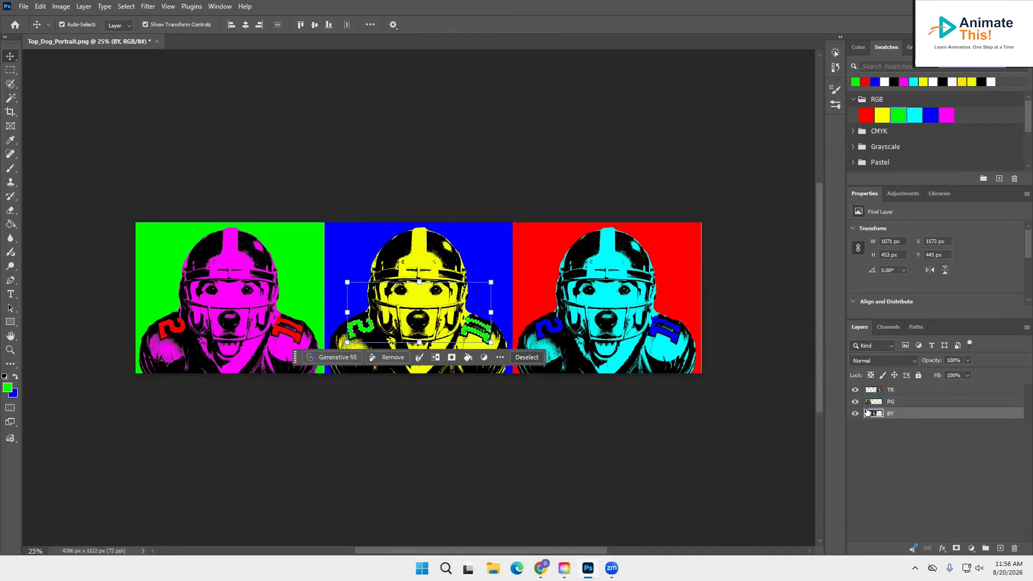
{"action": "left_click", "coordinate": [892, 406]}
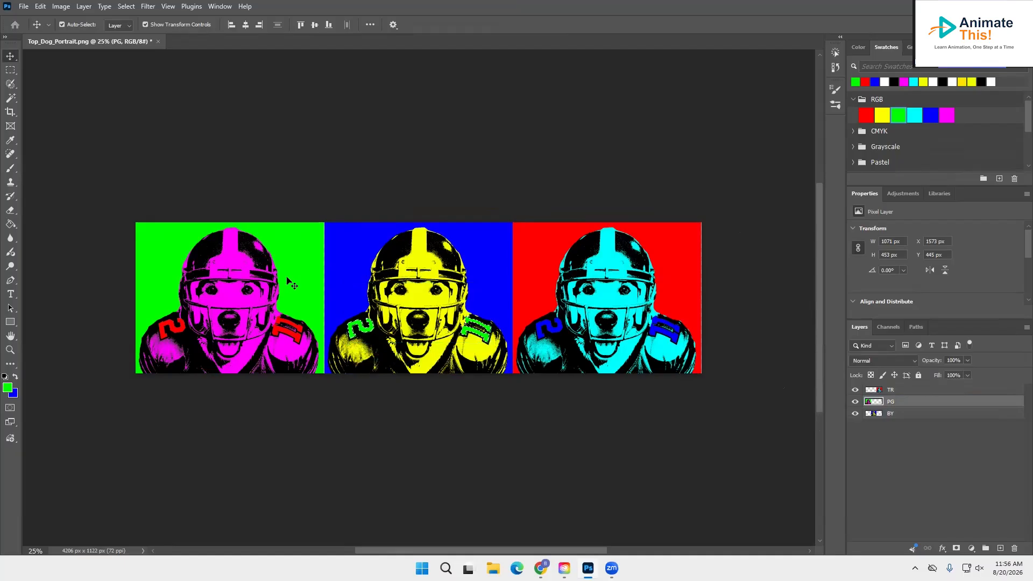
{"action": "left_click_drag", "start_coordinate": [312, 262], "coordinate": [316, 264]}
{"action": "key", "text": "ctrl+z"}
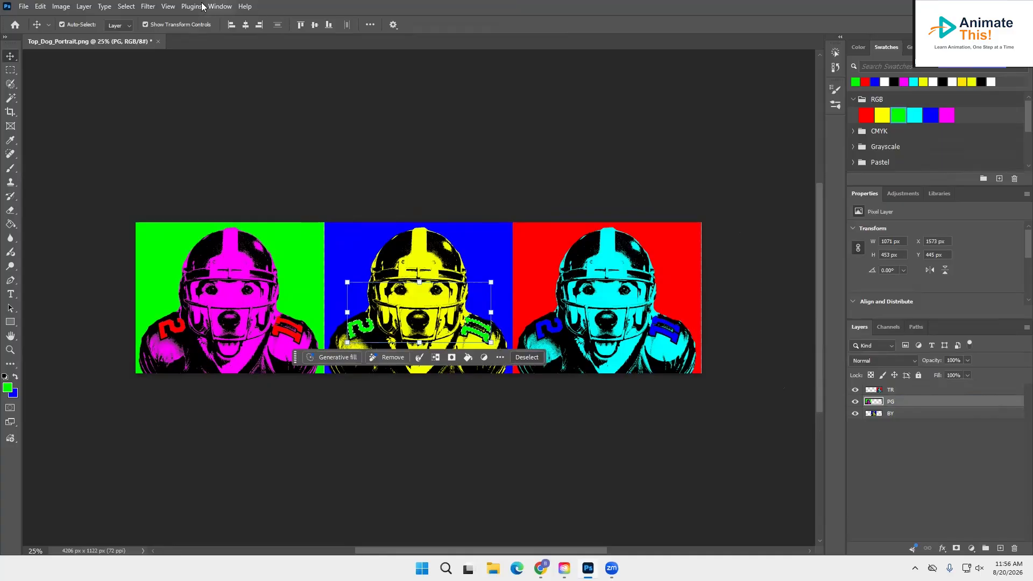
Clear the pixel selection and nudge the PG panel 4 px to the right with the Move tool.
{"action": "left_click", "coordinate": [126, 6]}
{"action": "left_click", "coordinate": [137, 30]}
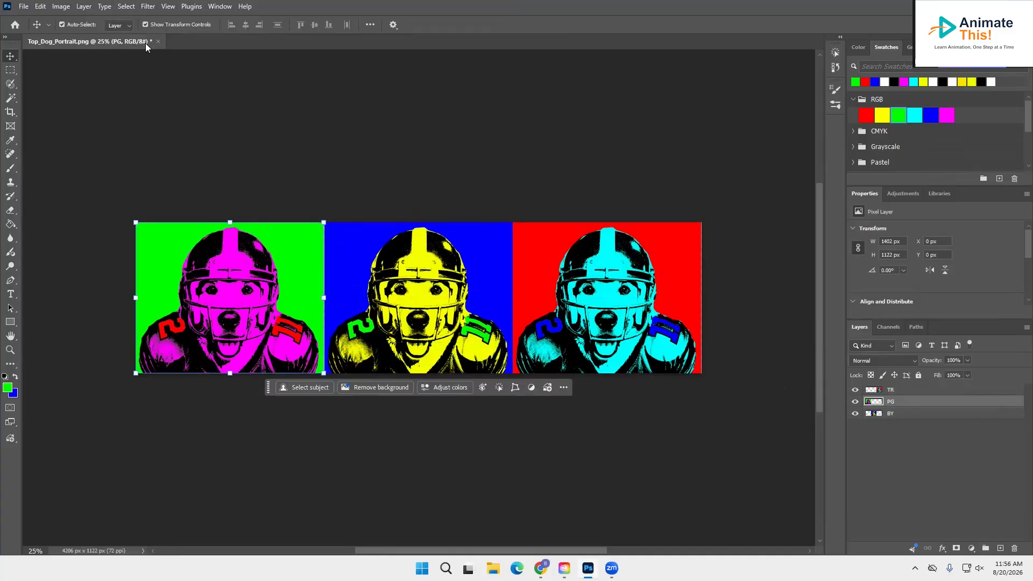
{"action": "left_click", "coordinate": [525, 436]}
{"action": "left_click", "coordinate": [894, 403]}
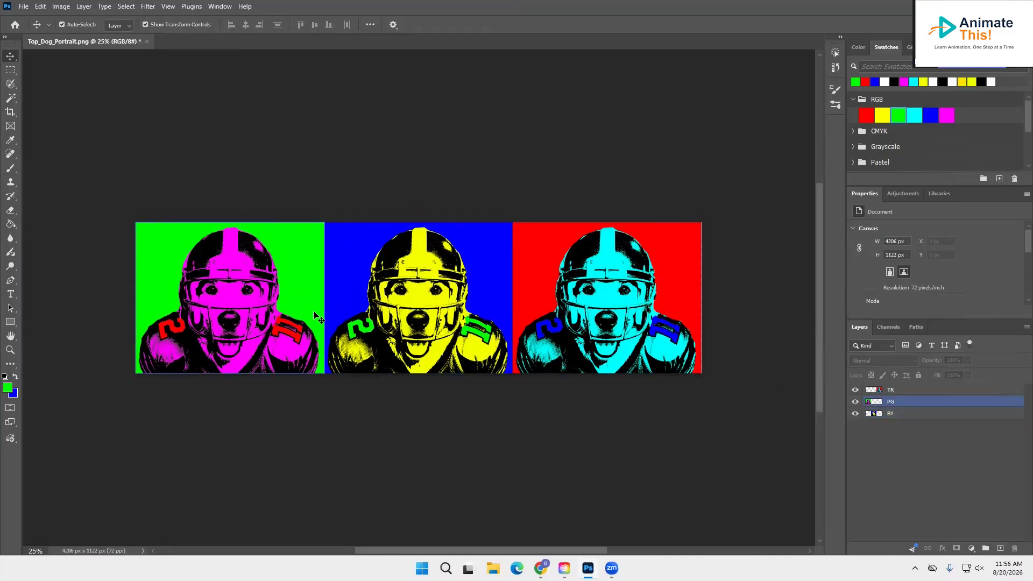
{"action": "left_click_drag", "start_coordinate": [245, 296], "coordinate": [244, 294]}
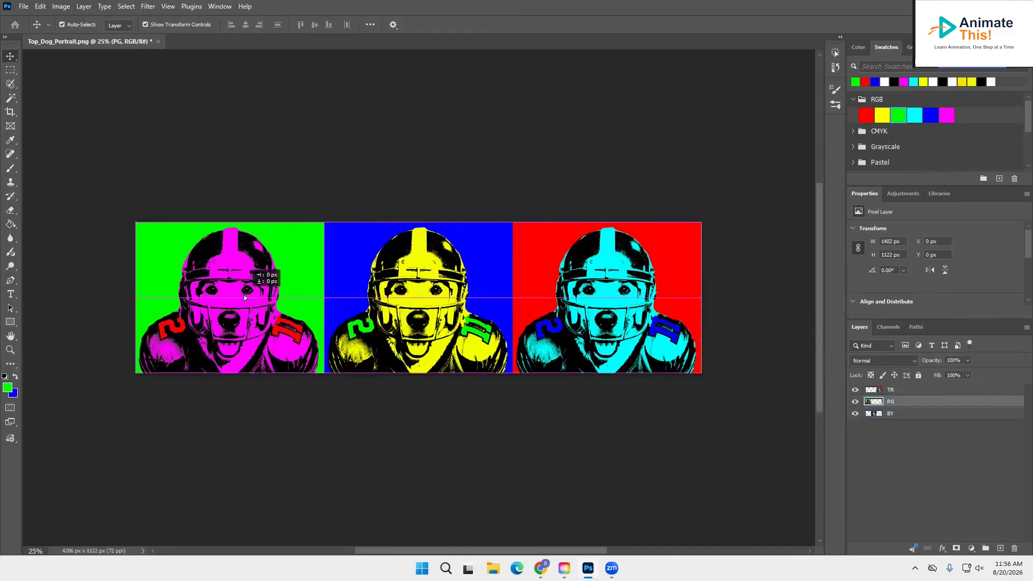
{"action": "key", "text": "Right"}
{"action": "key", "text": "Right"}
{"action": "key", "text": "Right"}
{"action": "key", "text": "Right"}
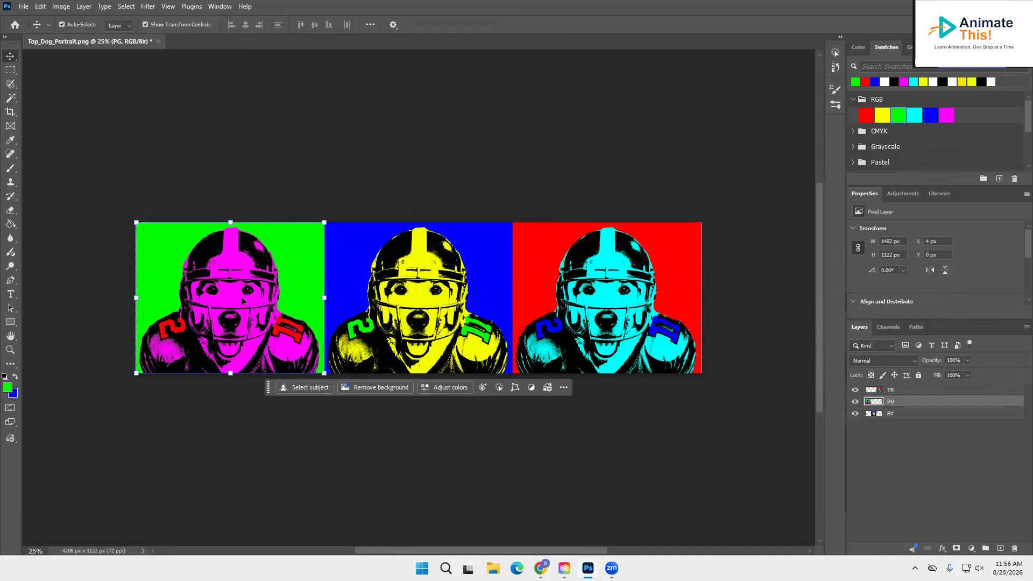
Nudge the TR panel 4 px to the left and deselect the layer.
{"action": "left_click", "coordinate": [642, 300]}
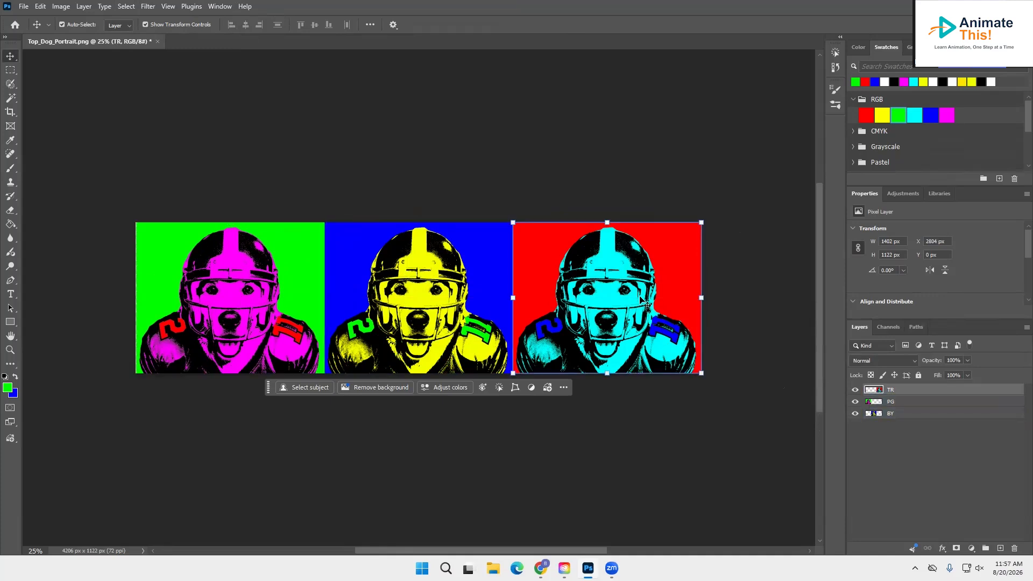
{"action": "key", "text": "Left"}
{"action": "key", "text": "Left"}
{"action": "key", "text": "Left"}
{"action": "key", "text": "Left"}
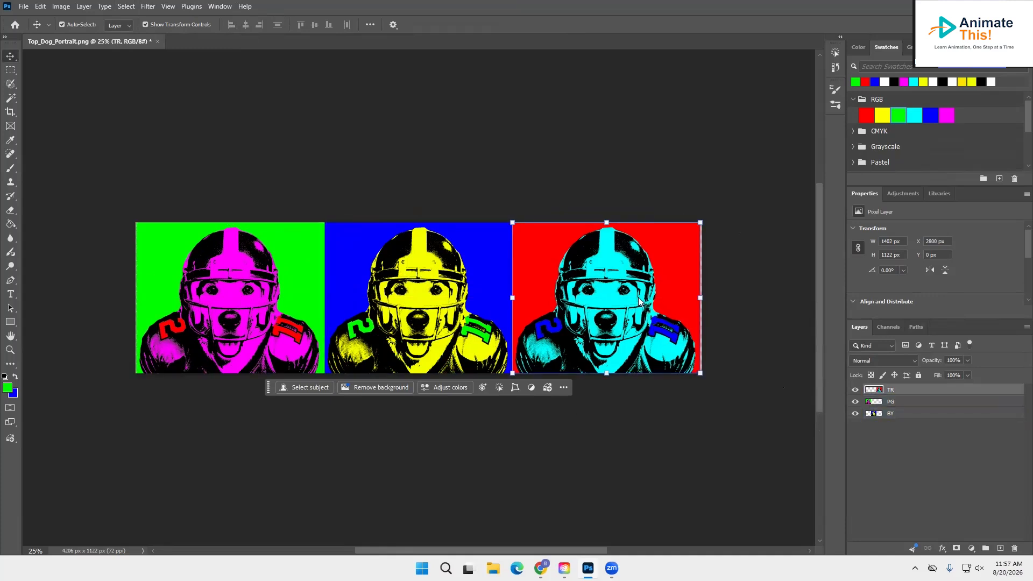
{"action": "left_click", "coordinate": [445, 464]}
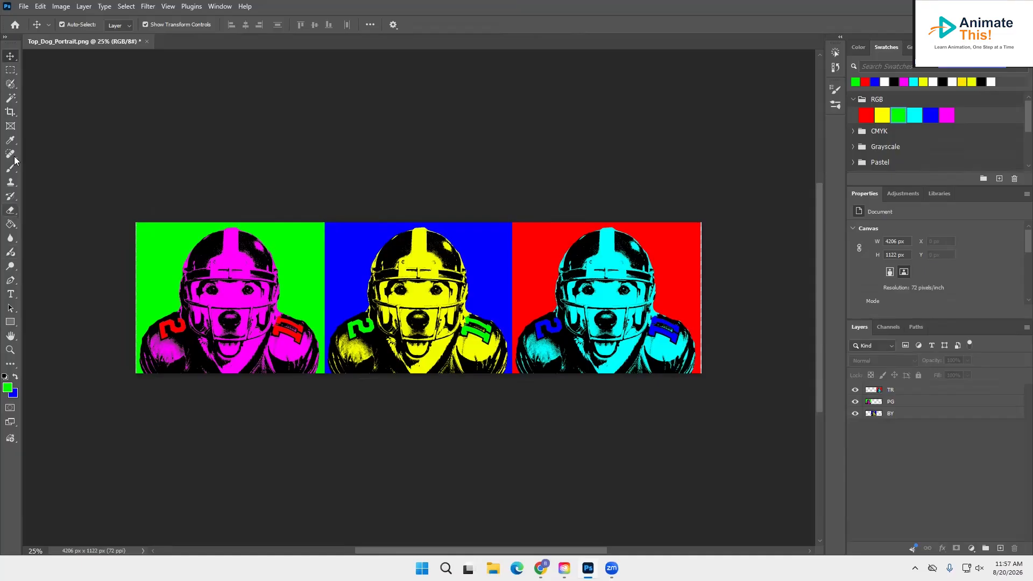
Crop both ends of the canvas to the outer edges of the PG and TR panels, making it 4198 px wide.
{"action": "left_click", "coordinate": [11, 113]}
{"action": "left_click", "coordinate": [40, 114]}
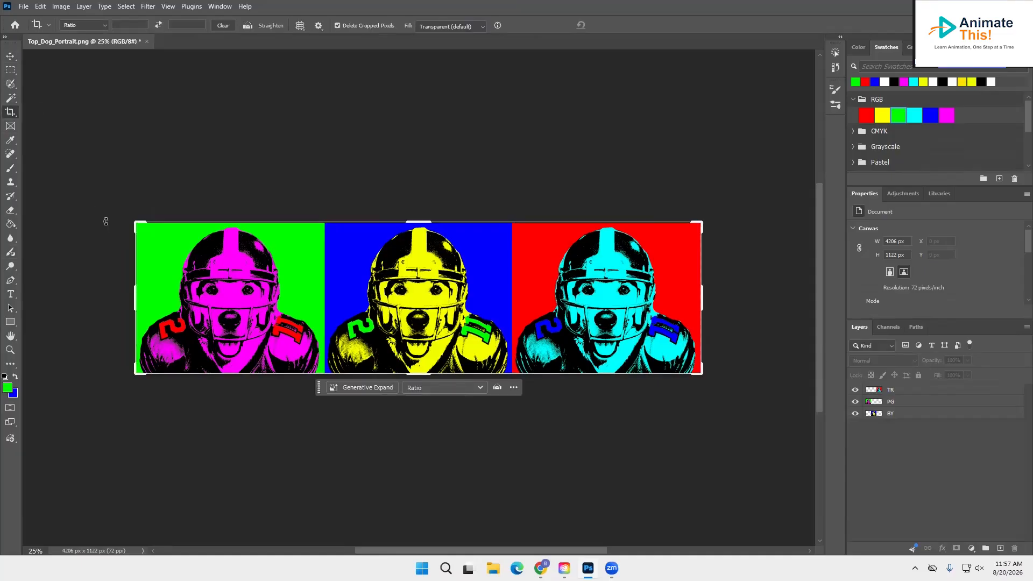
{"action": "left_click_drag", "start_coordinate": [132, 295], "coordinate": [138, 297]}
{"action": "left_click_drag", "start_coordinate": [703, 298], "coordinate": [700, 303]}
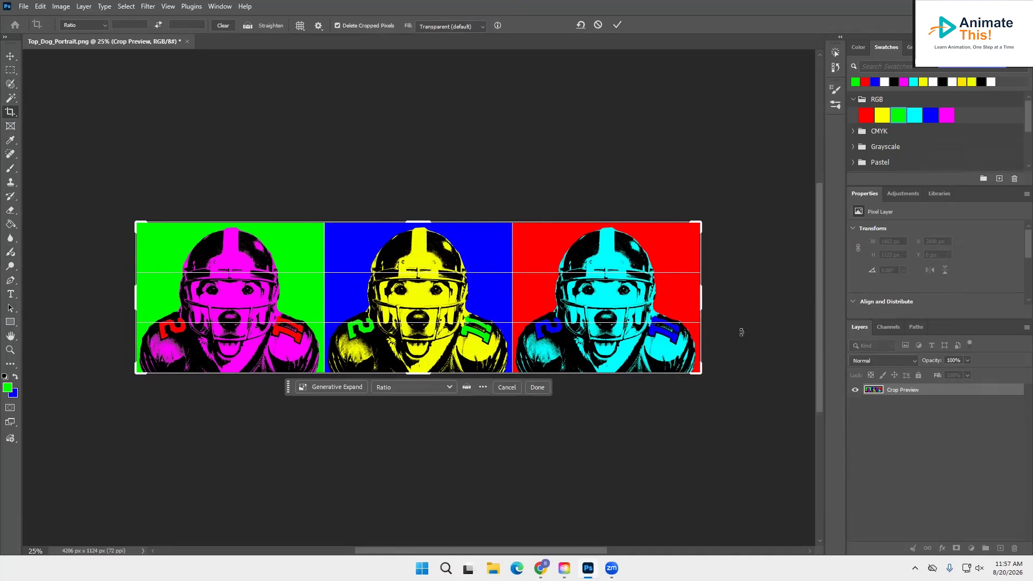
{"action": "left_click", "coordinate": [539, 389]}
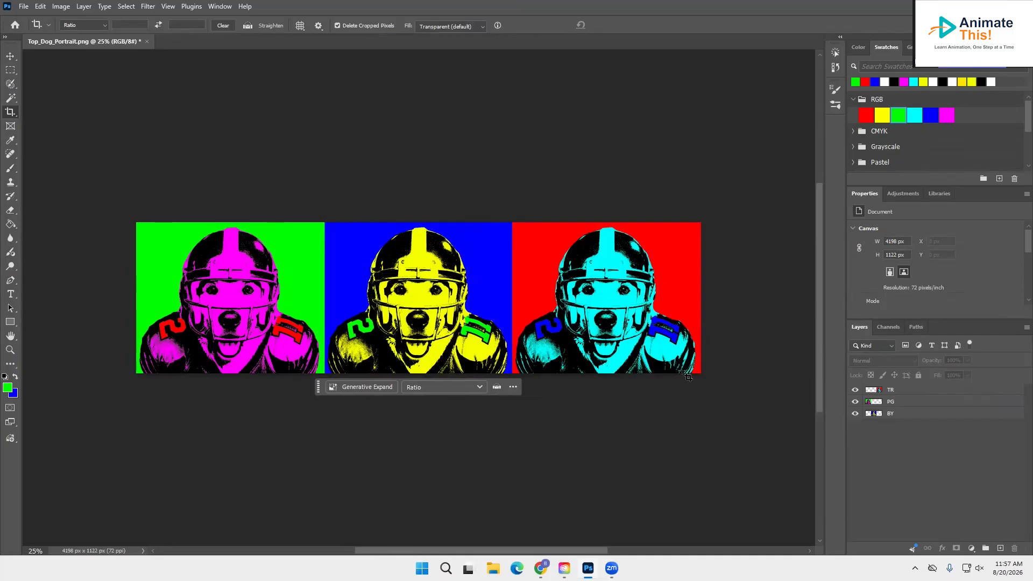
Save the layered artwork in Downloads as Top_Dog_Portrait_Pop_Art.psd in Photoshop format, accepting the format options.
{"action": "left_click", "coordinate": [24, 7]}
{"action": "left_click", "coordinate": [49, 138]}
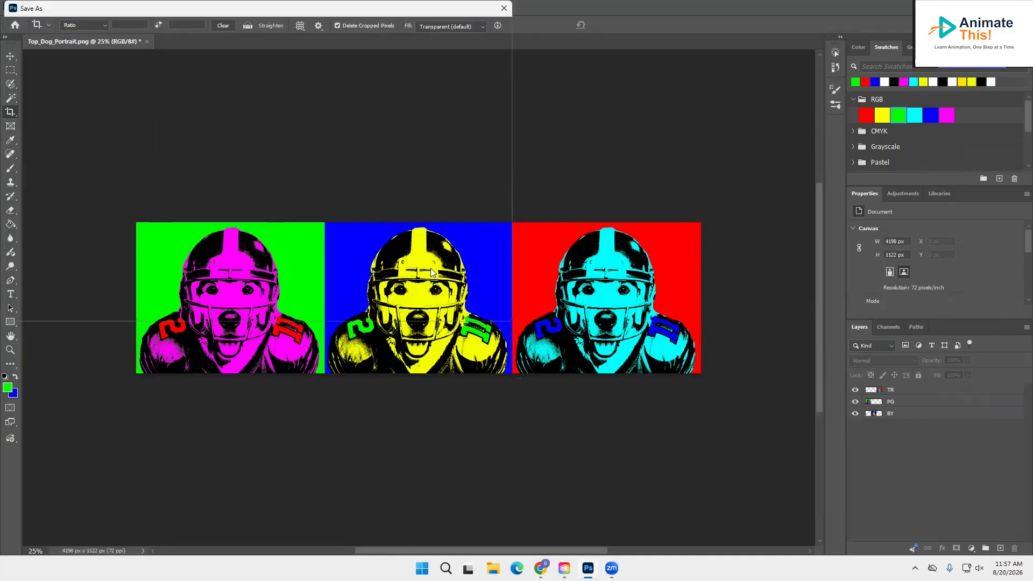
{"action": "left_click", "coordinate": [123, 213]}
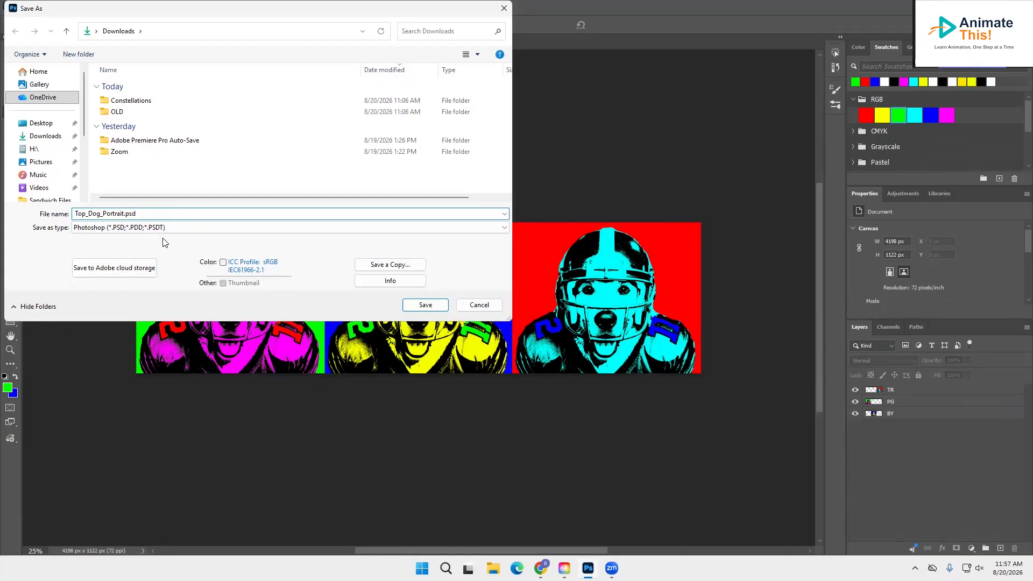
{"action": "type", "text": "_Pop_Art"}
{"action": "key", "text": "Return"}
{"action": "left_click", "coordinate": [631, 161]}
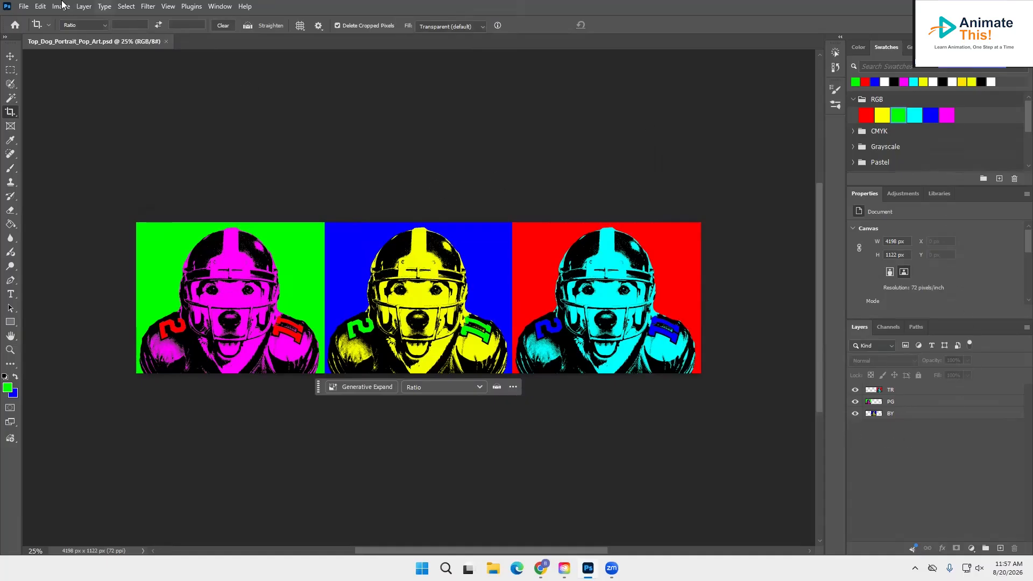
Quick-export the artwork as Top_Dog_Portrait_Pop_Art.png to the Downloads folder.
{"action": "left_click", "coordinate": [27, 7]}
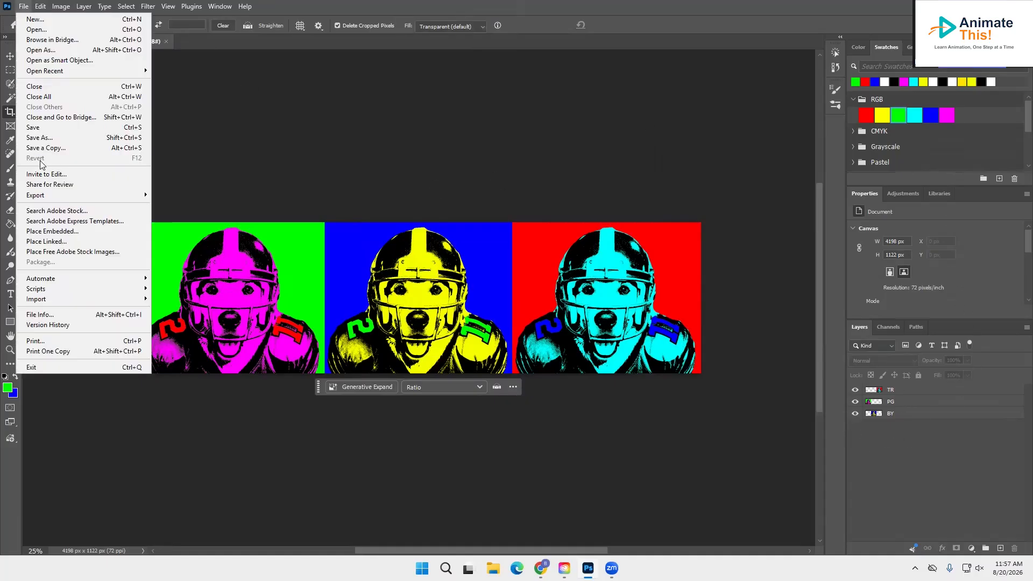
{"action": "mouse_move", "coordinate": [50, 201]}
{"action": "left_click", "coordinate": [183, 194]}
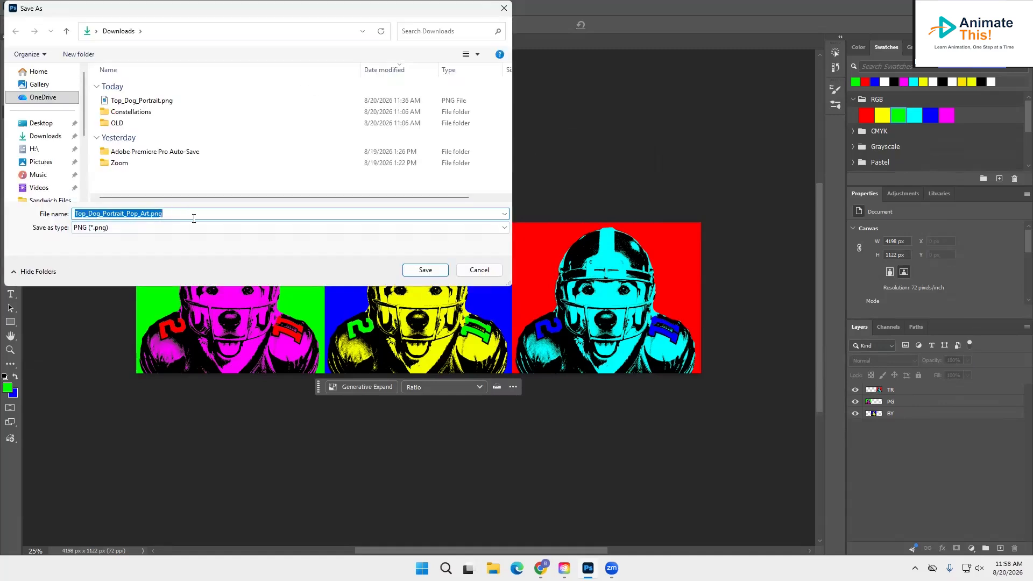
{"action": "left_click", "coordinate": [410, 271]}
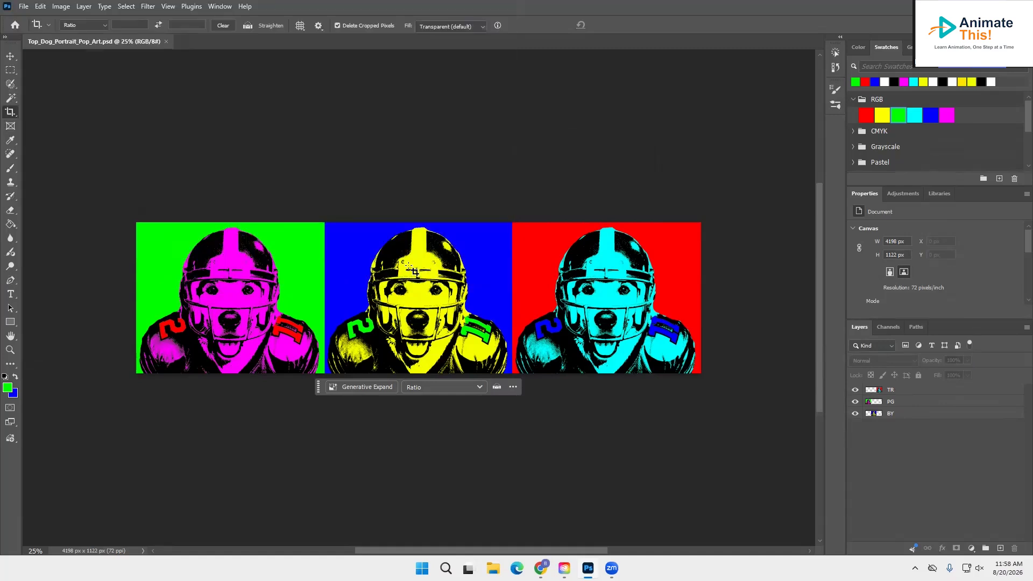